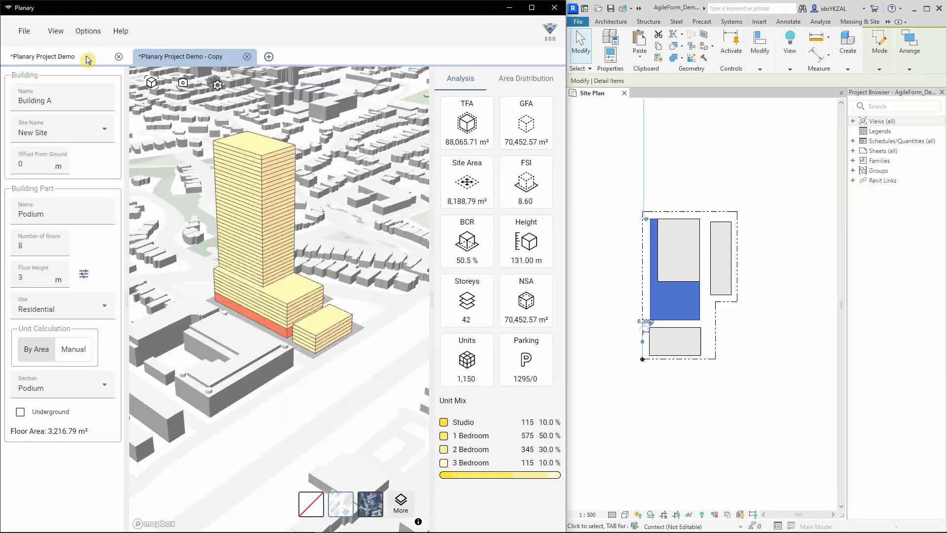
Step: Switch from the original Planary Project Demo to its copy, with context buildings hidden
click(77, 56)
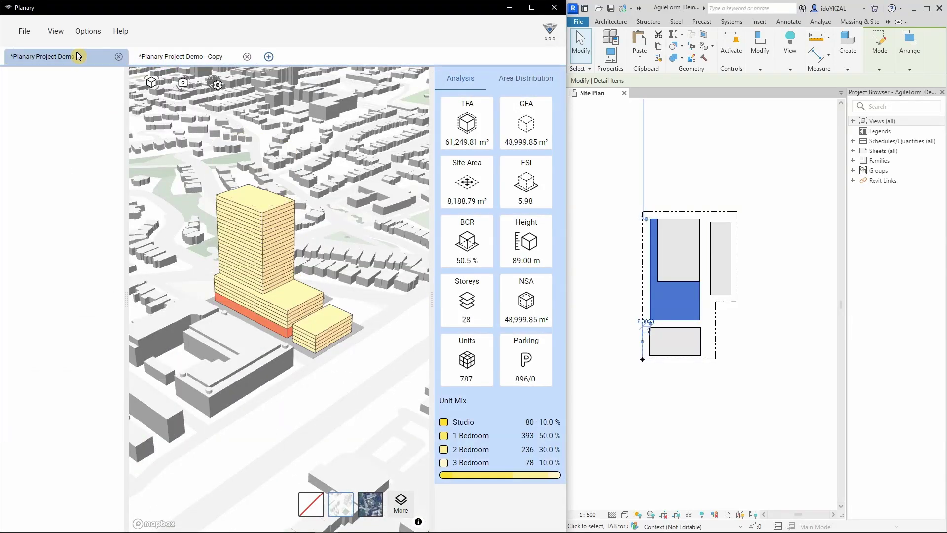
click(180, 57)
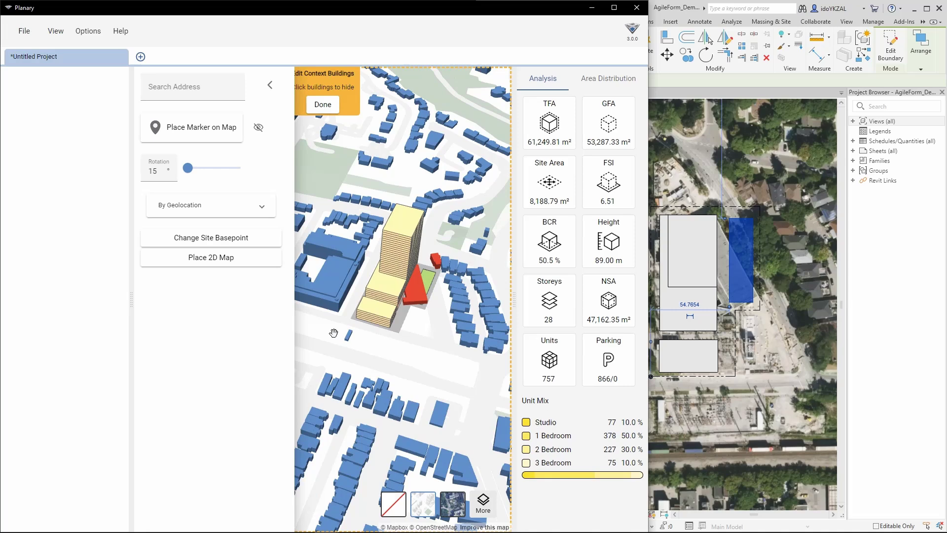
click(323, 106)
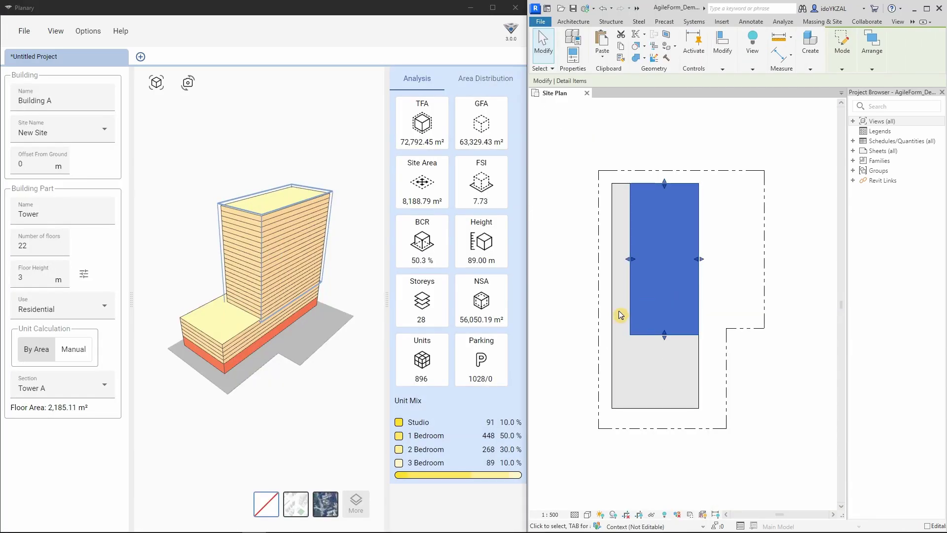
Step: Reshape the Revit footprint's left and bottom edges, then select the podium and tower
drag(620, 312, 608, 297)
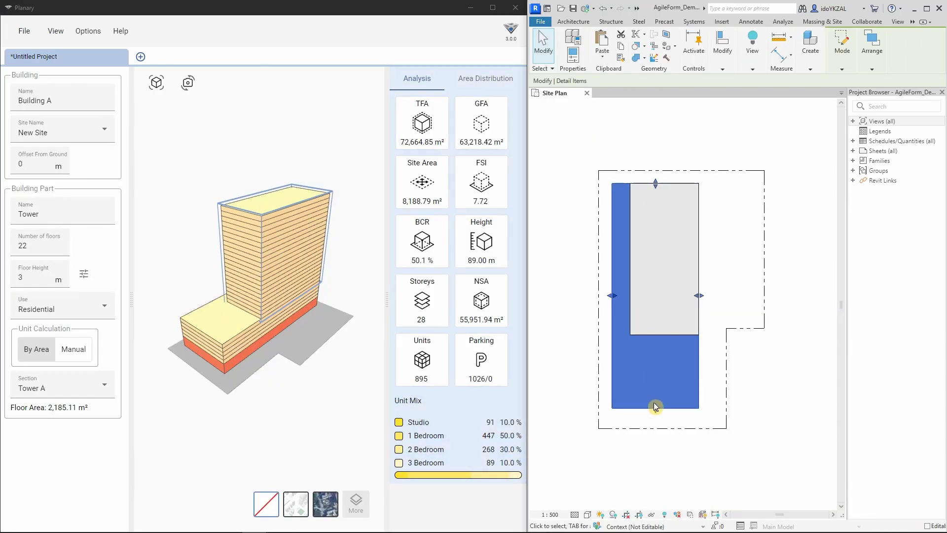
drag(653, 408, 655, 366)
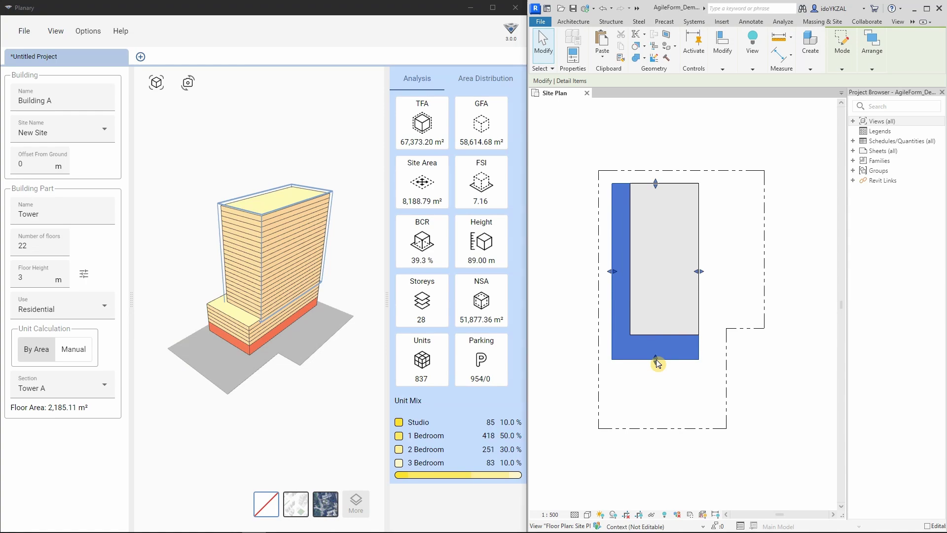
click(259, 244)
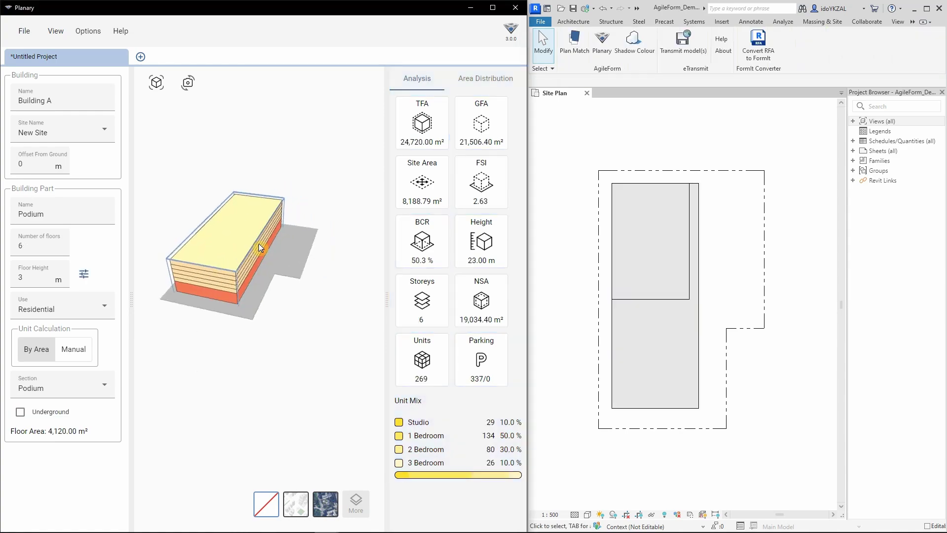
click(215, 241)
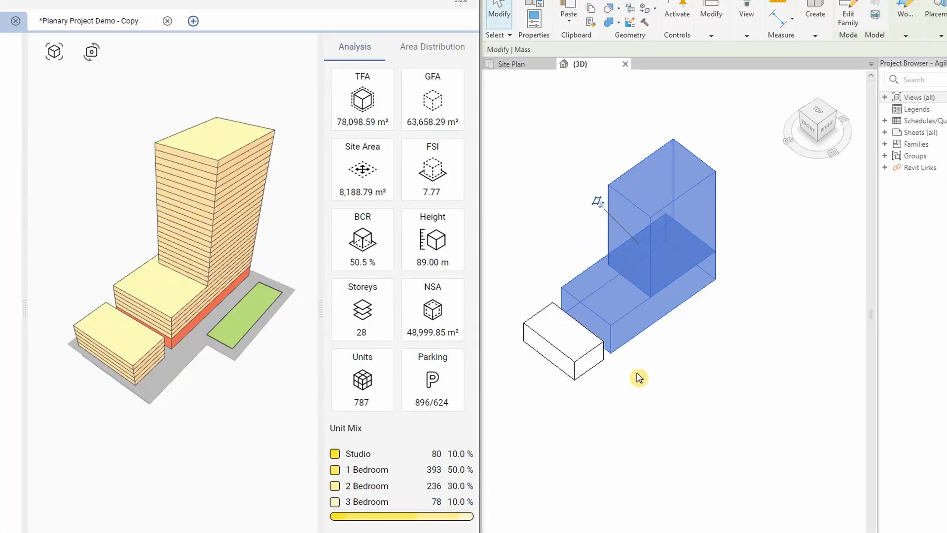
click(659, 385)
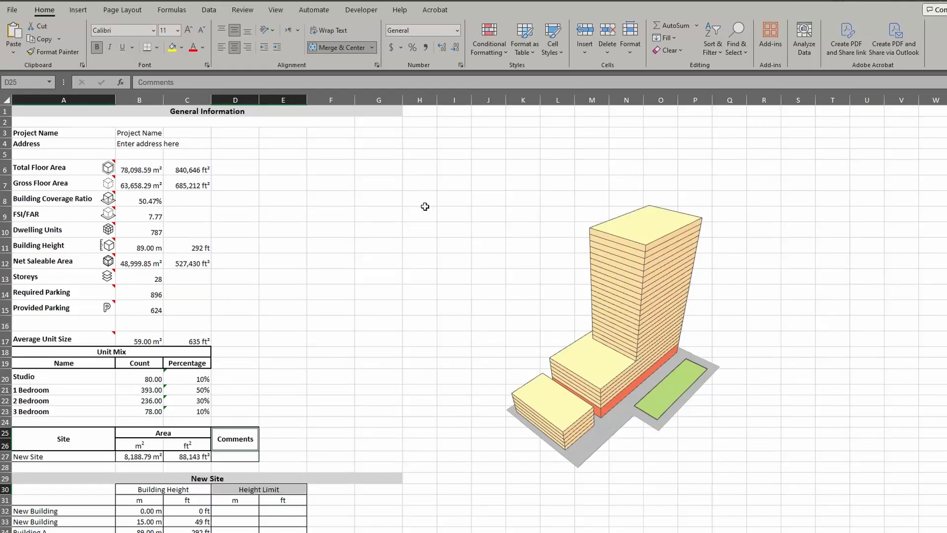
scroll(423, 205, down, 1)
scroll(422, 205, down, 2)
scroll(417, 212, down, 2)
scroll(418, 211, down, 1)
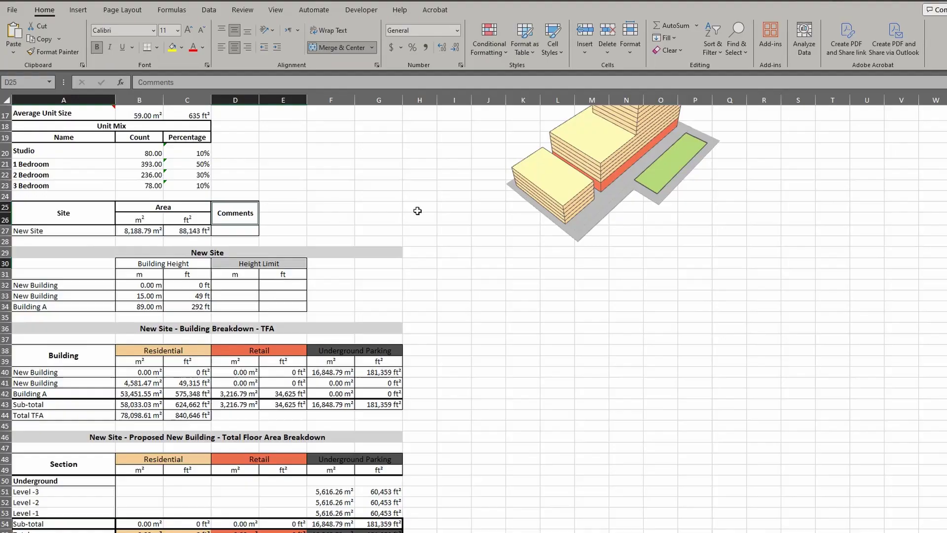
scroll(418, 211, down, 3)
scroll(418, 212, down, 2)
scroll(416, 214, down, 4)
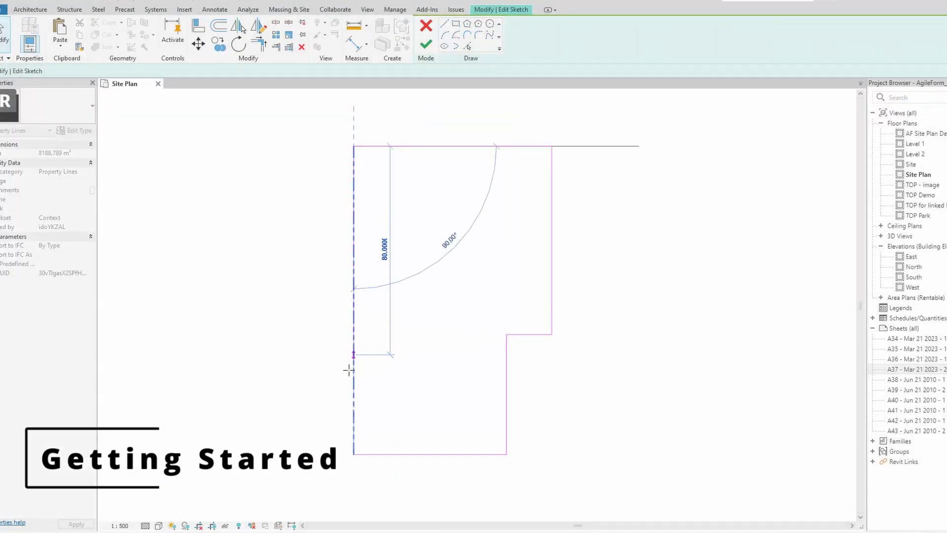
Step: Finish the property line sketch and draw a tall rectangular filled-region footprint inside it
click(506, 408)
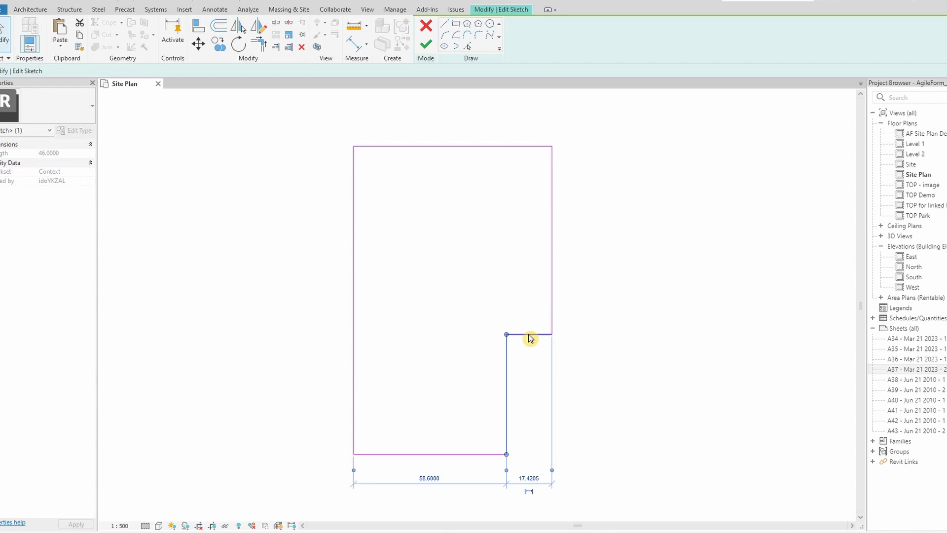
click(427, 45)
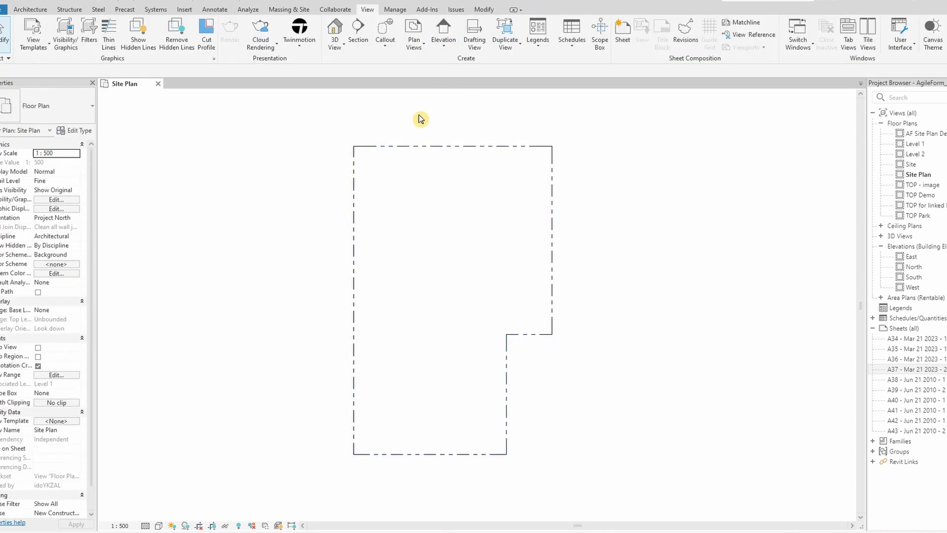
click(216, 10)
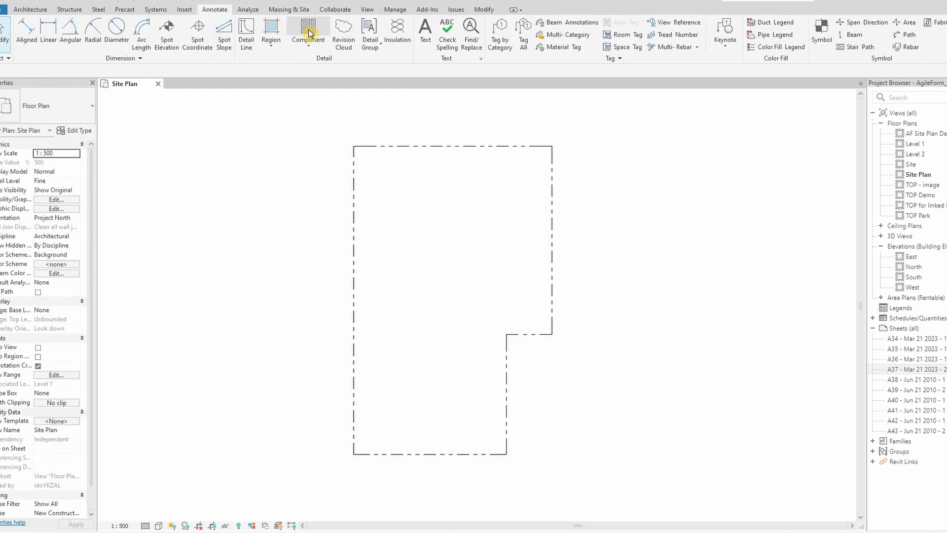
click(281, 32)
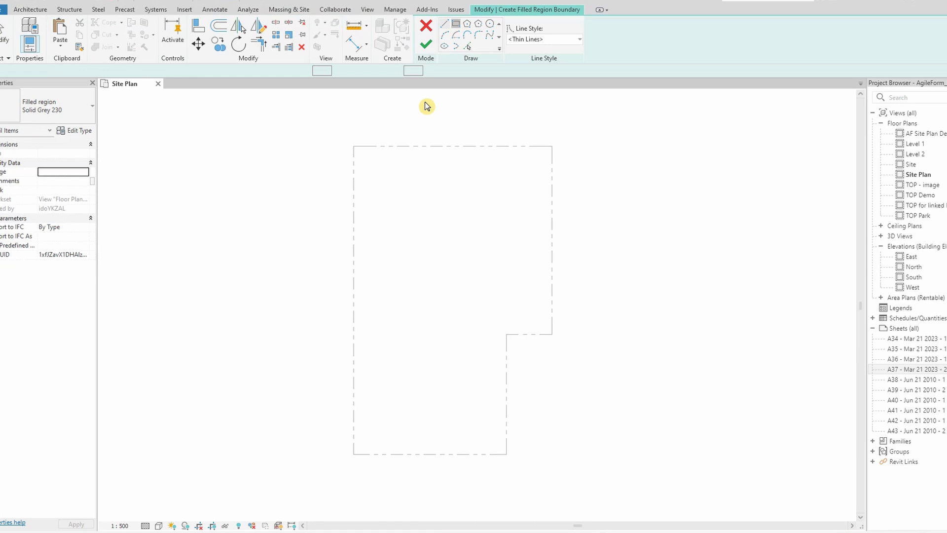
click(370, 161)
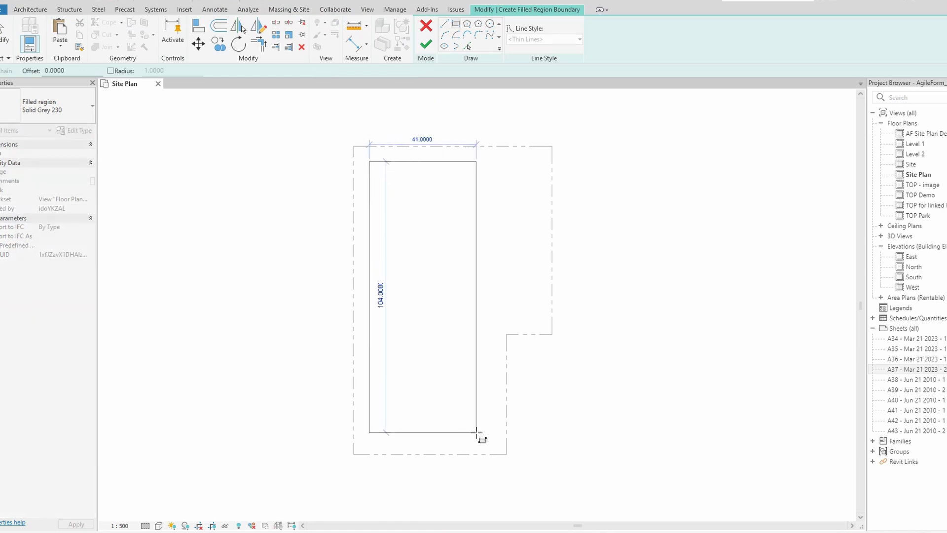
click(475, 431)
click(425, 47)
click(489, 205)
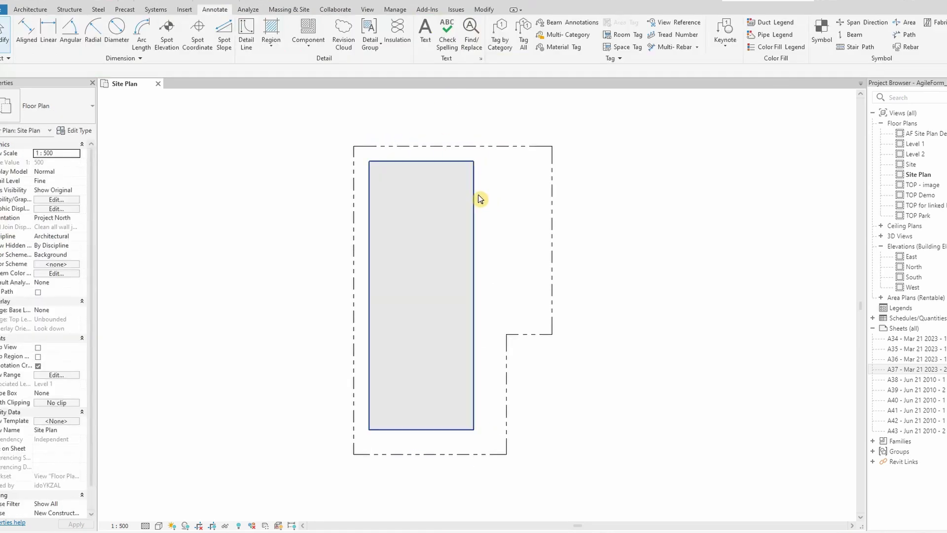
Step: Draw a smaller filled region over the footprint's upper part, then check both regions
double_click(427, 179)
click(368, 170)
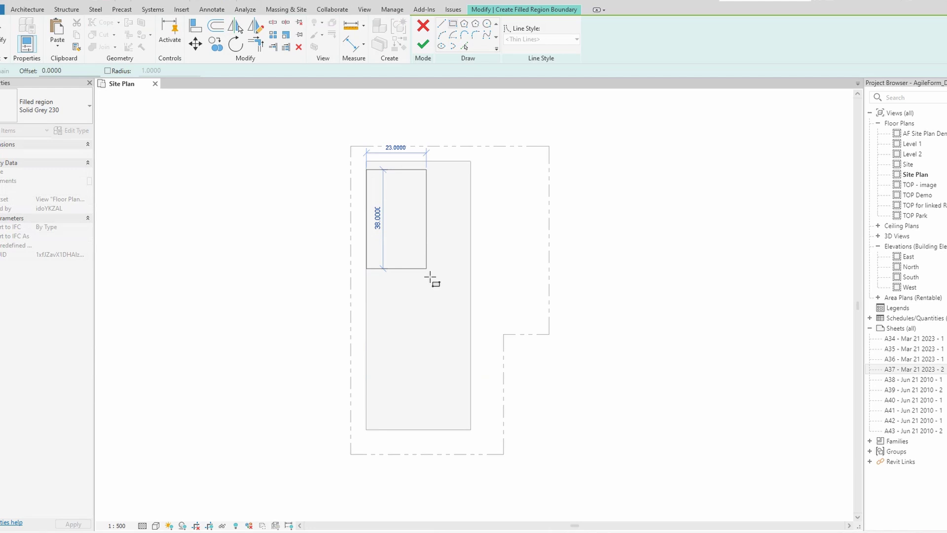
click(451, 300)
click(426, 47)
click(460, 217)
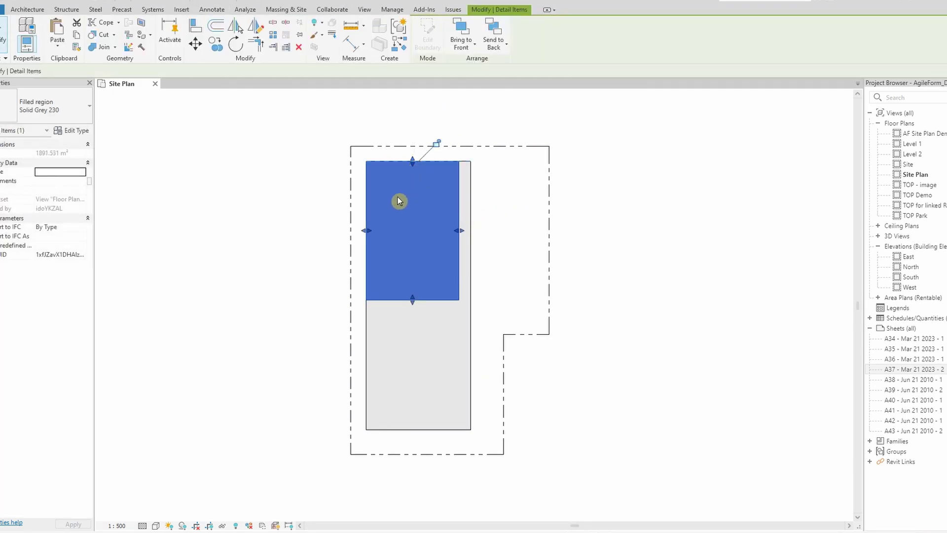
click(365, 304)
click(377, 235)
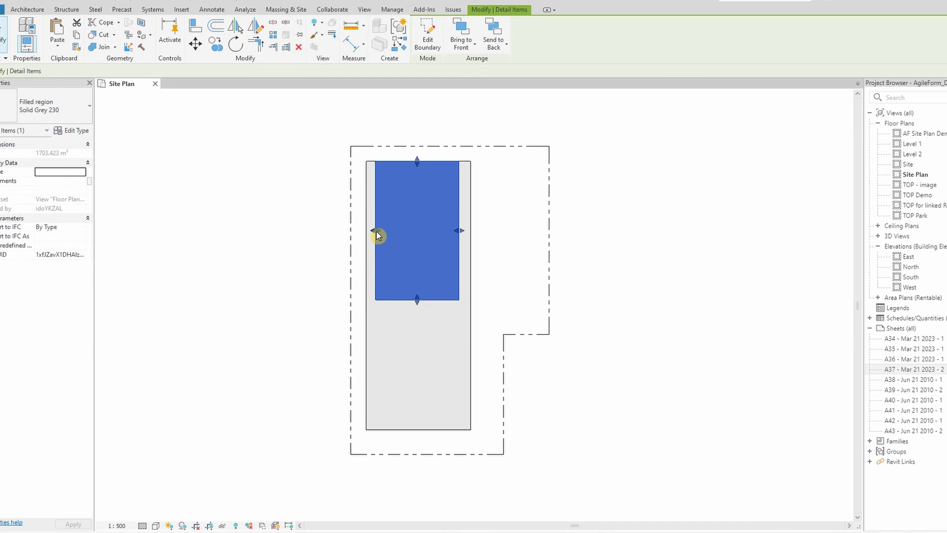
click(499, 190)
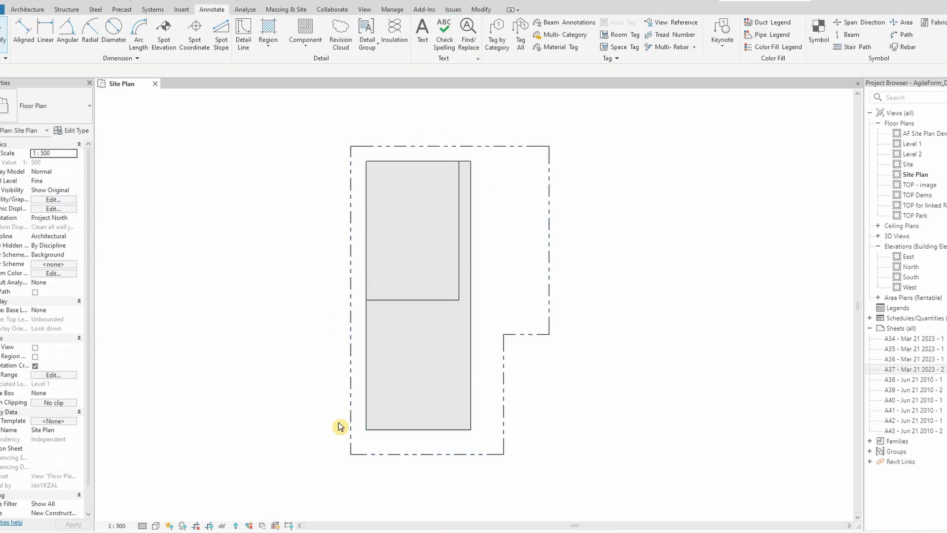
Step: Create a Planary site from the Revit property line (8,188.79 m²)
click(424, 11)
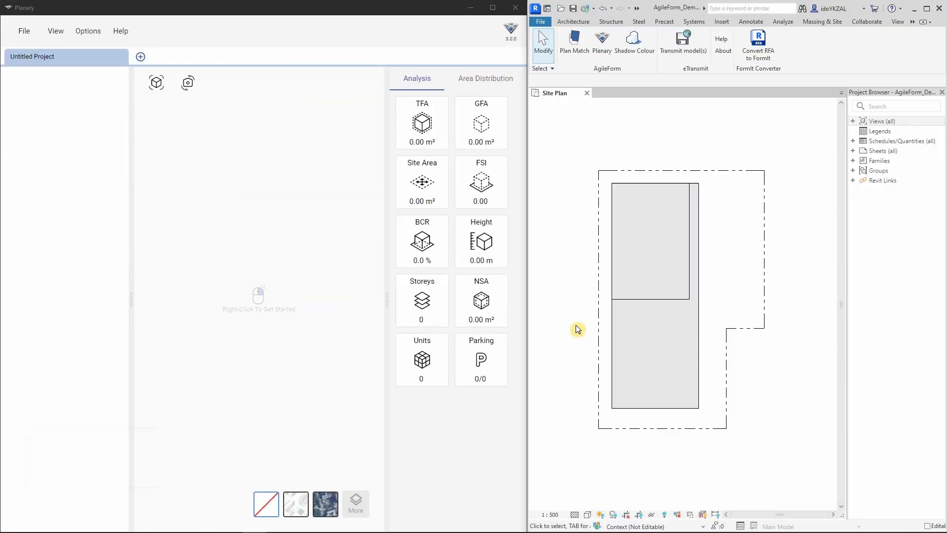
right_click(265, 304)
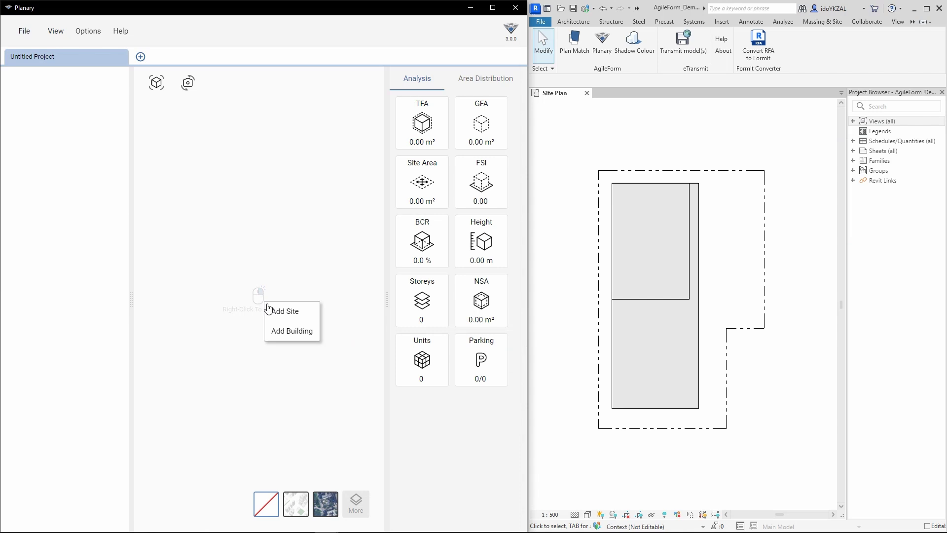
click(275, 309)
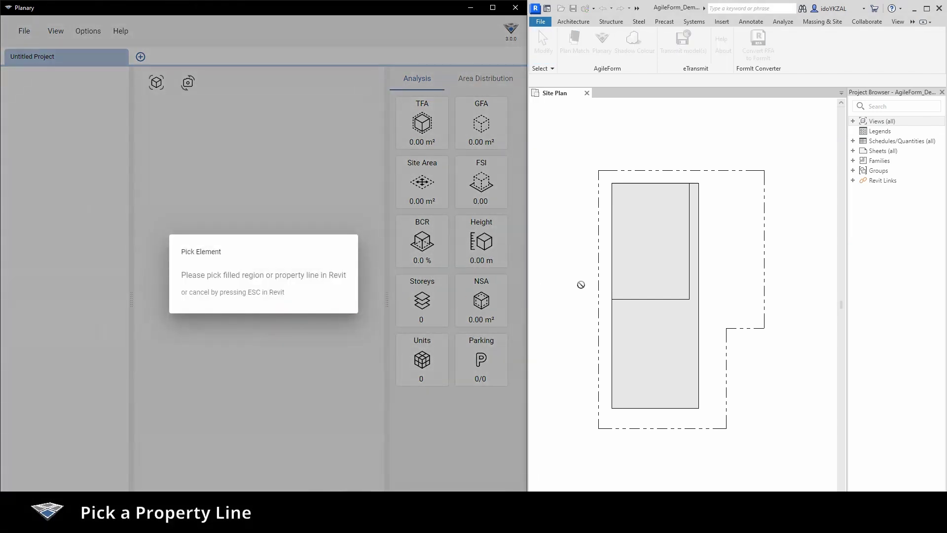
click(603, 283)
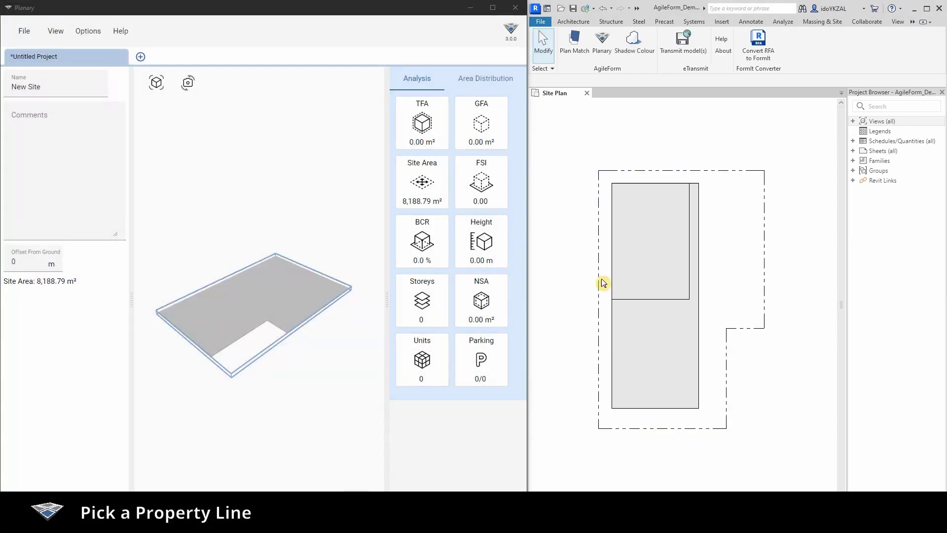
click(259, 291)
drag(267, 237, 212, 215)
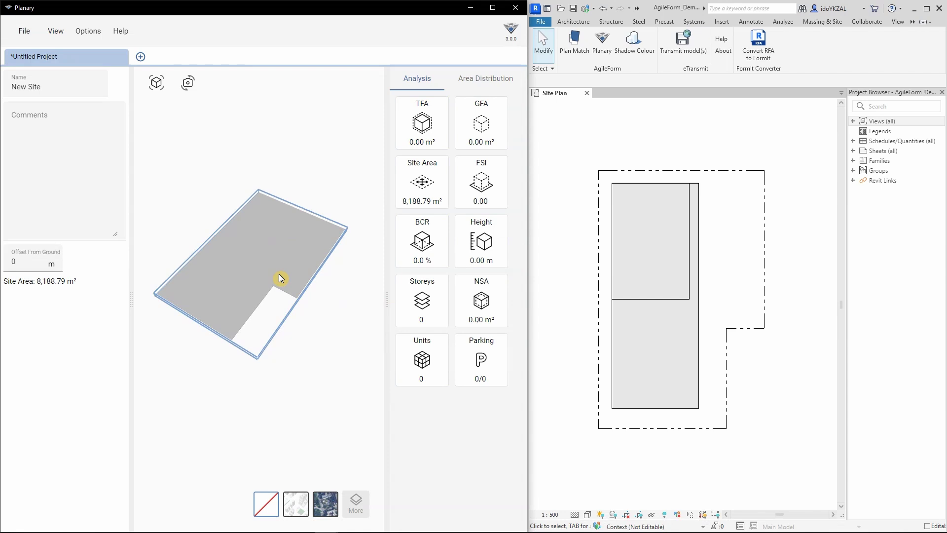
Step: Review the 'New Site' Name and Comments fields, then reselect the site slab
click(50, 87)
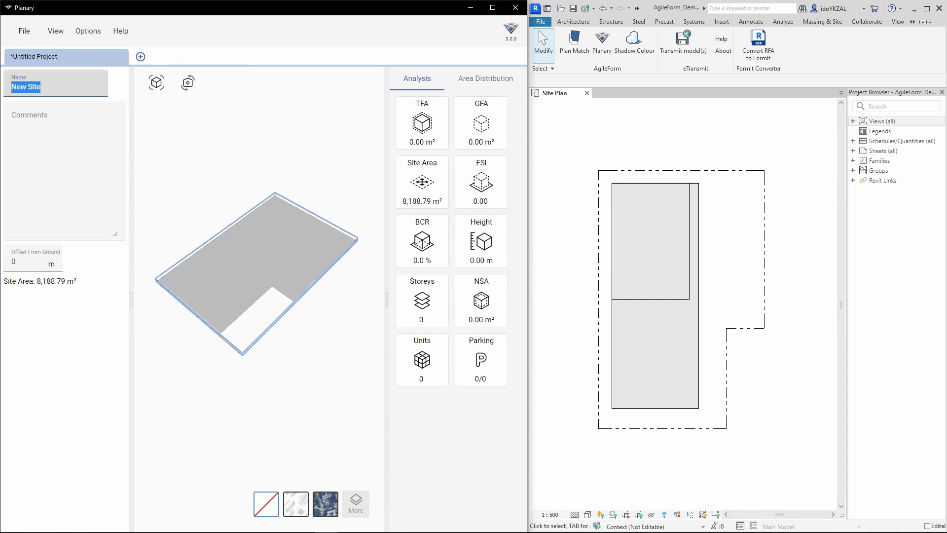
click(38, 121)
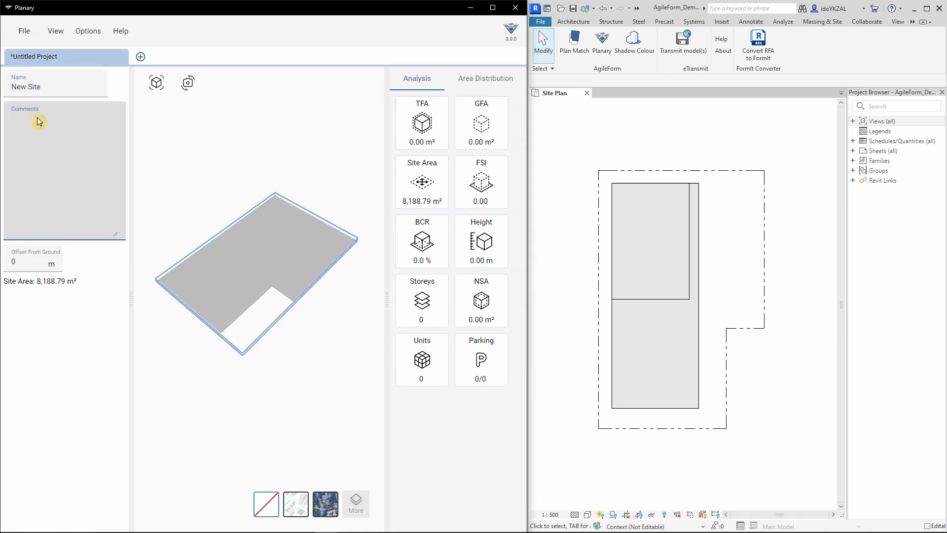
click(83, 254)
click(195, 231)
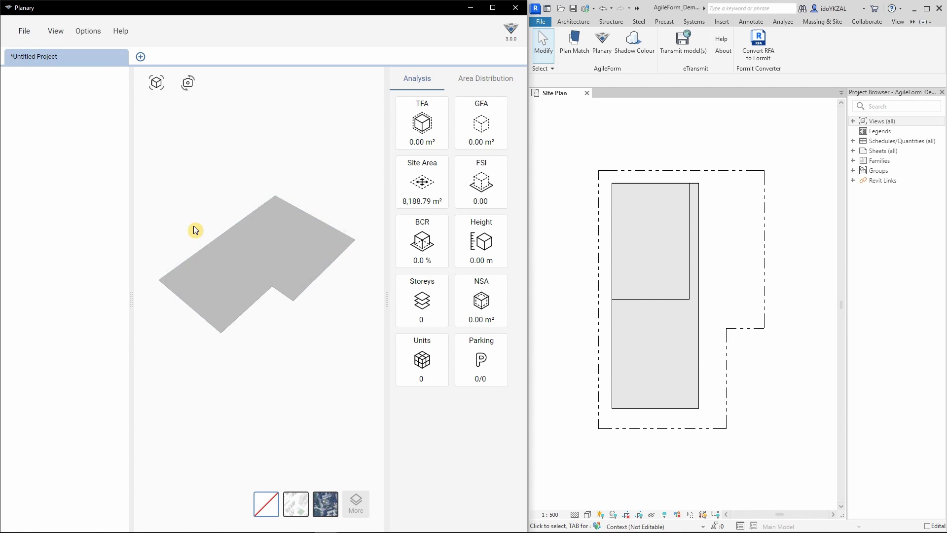
click(262, 238)
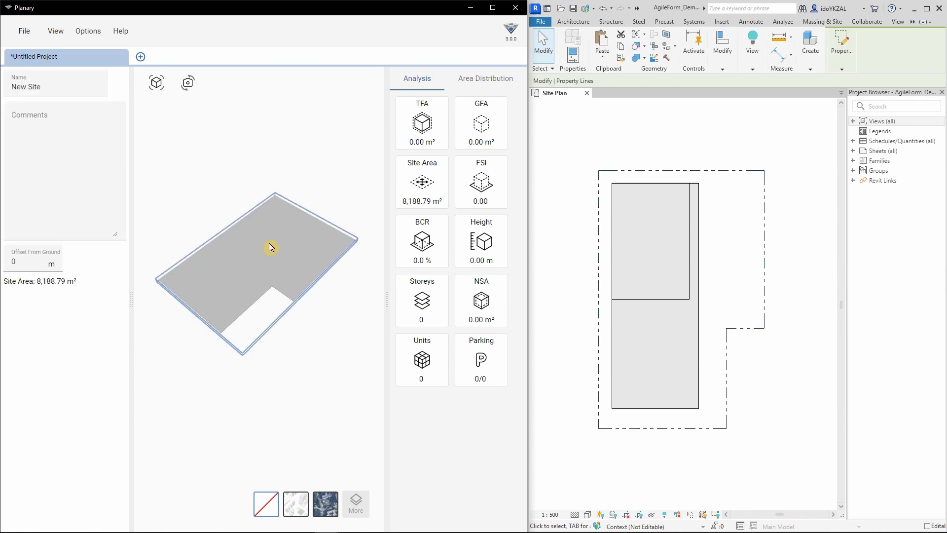
Step: Add Building A on New Site using the Revit filled-region footprint
right_click(269, 243)
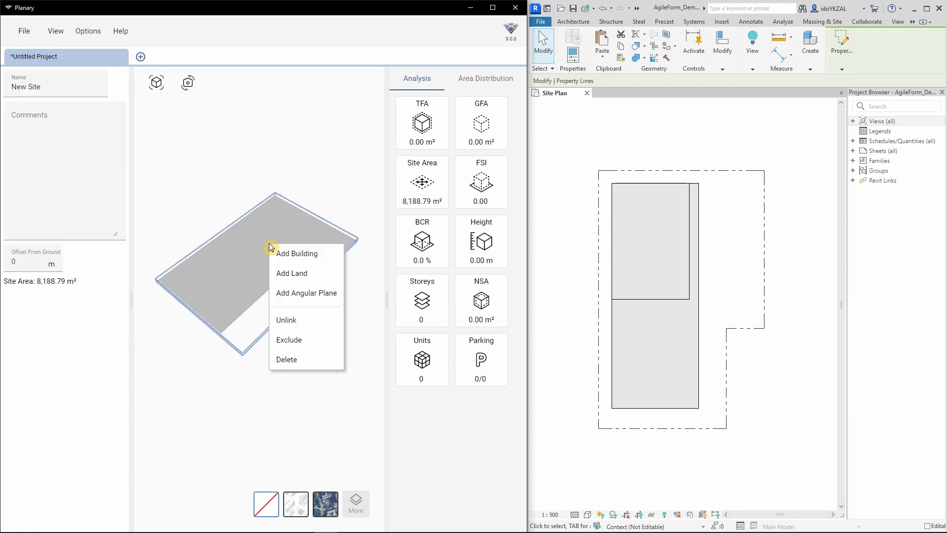
click(331, 258)
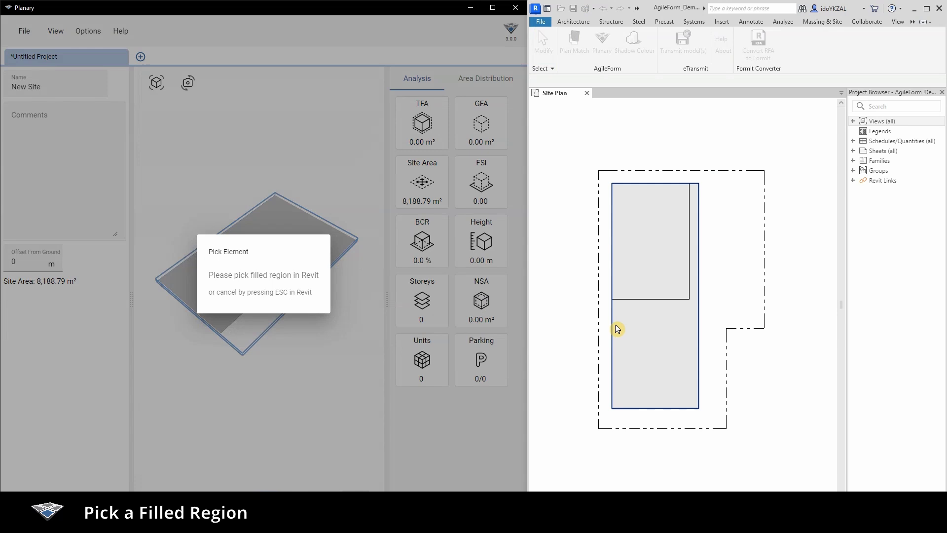
click(615, 328)
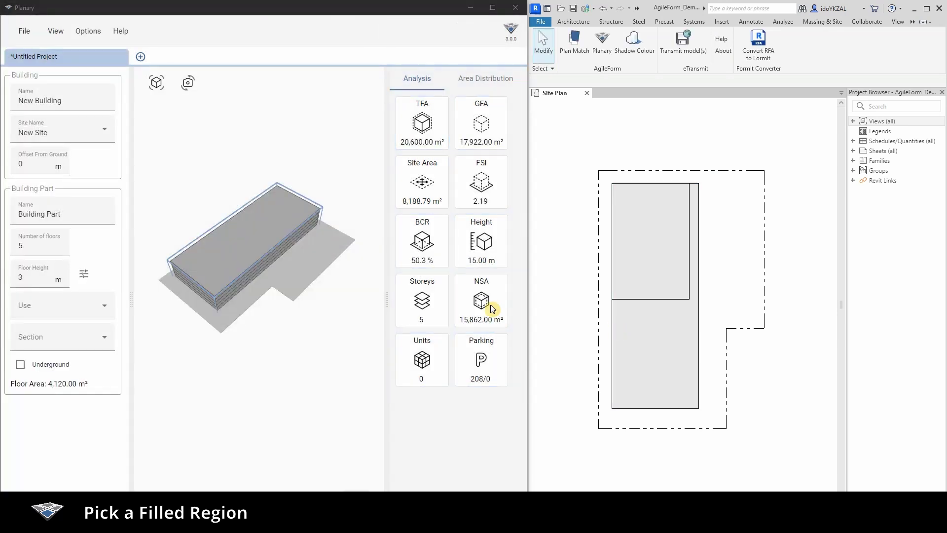
mouse_move(266, 245)
mouse_down()
mouse_move(221, 221)
mouse_move(307, 227)
mouse_move(269, 226)
mouse_up()
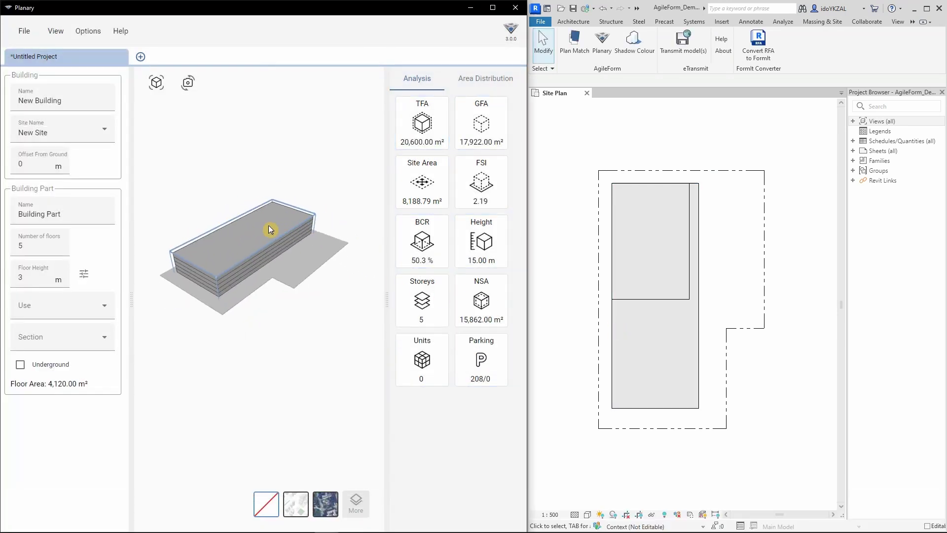
double_click(27, 100)
text(A)
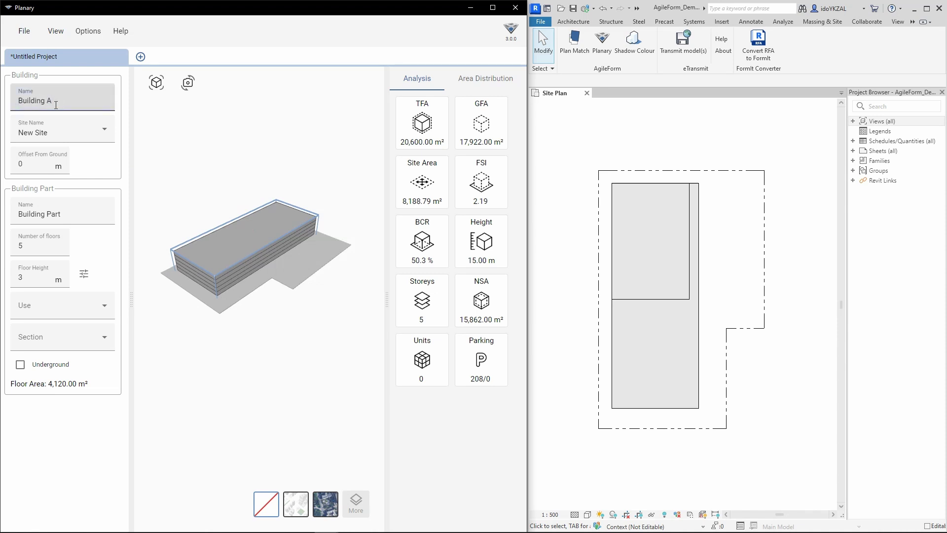
click(70, 135)
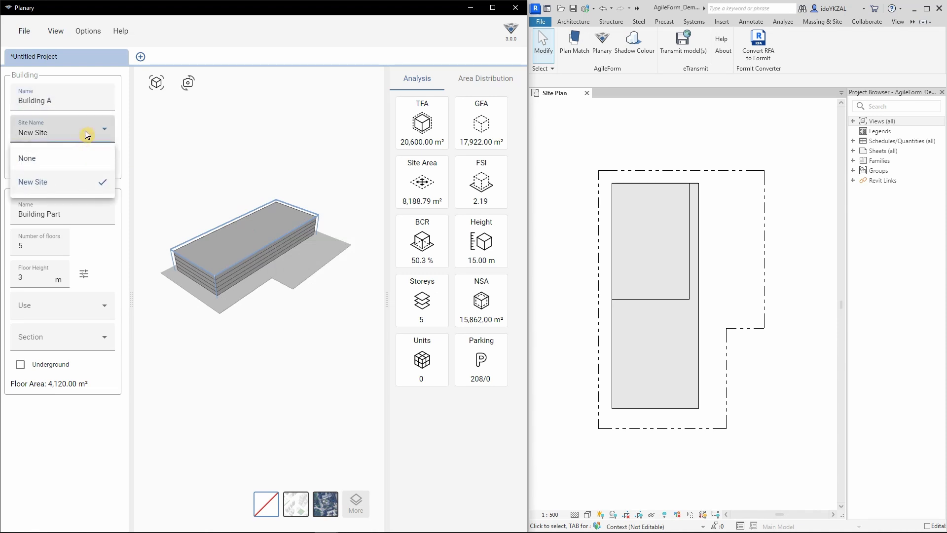
click(87, 134)
Step: Rename the part Podium, with 6 residential floors in the Podium section
drag(61, 214, 24, 212)
text(Podium)
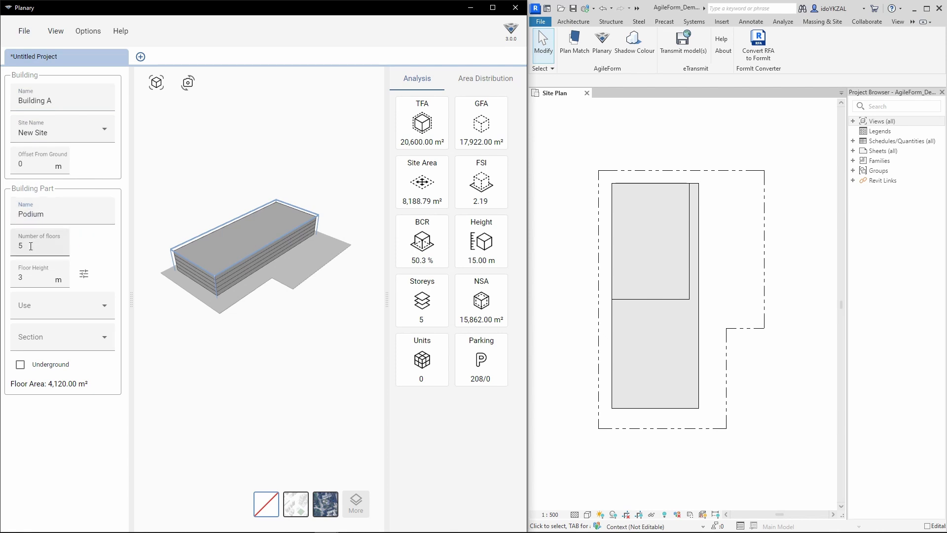
click(38, 246)
text(6)
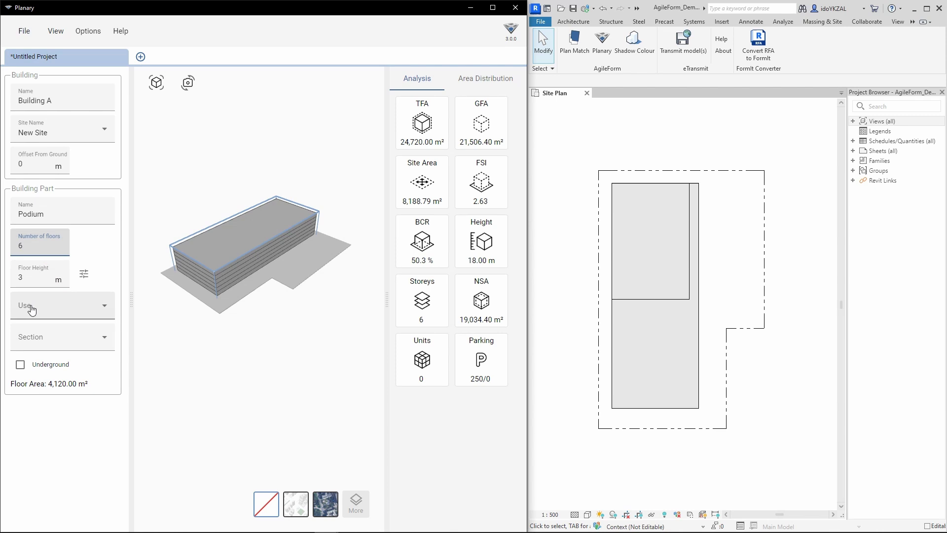
click(65, 310)
click(39, 335)
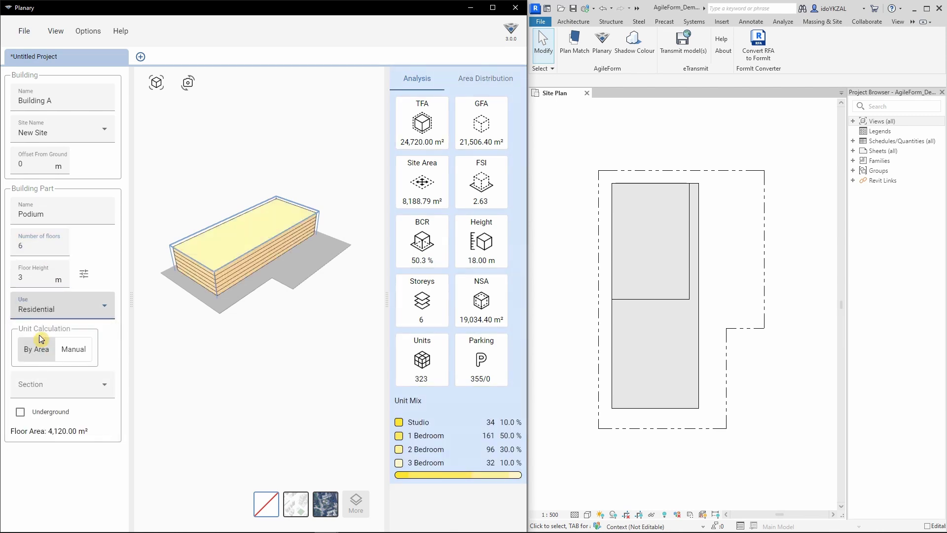
click(45, 386)
click(61, 421)
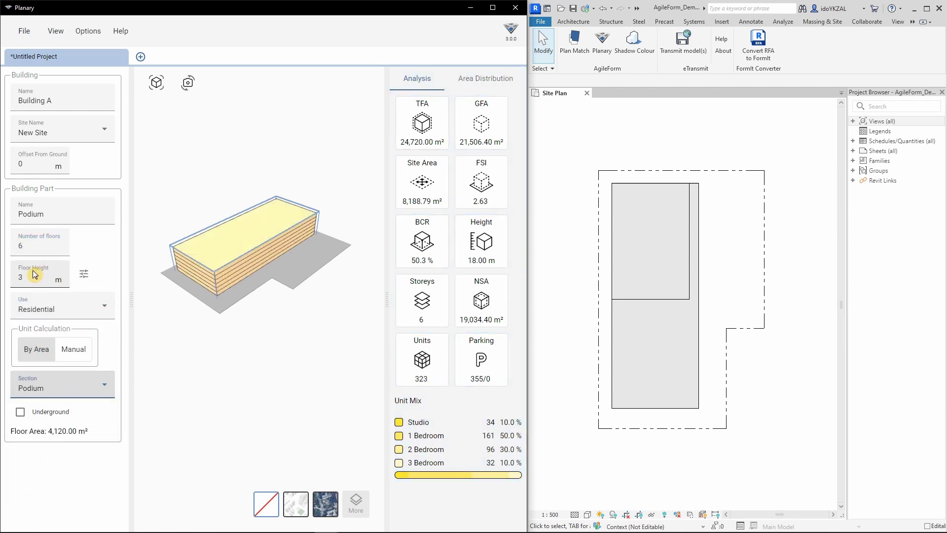
drag(33, 275, 15, 277)
Step: Make the podium's Level 1 an 8 m Retail floor, bringing building height to 23 m
click(81, 277)
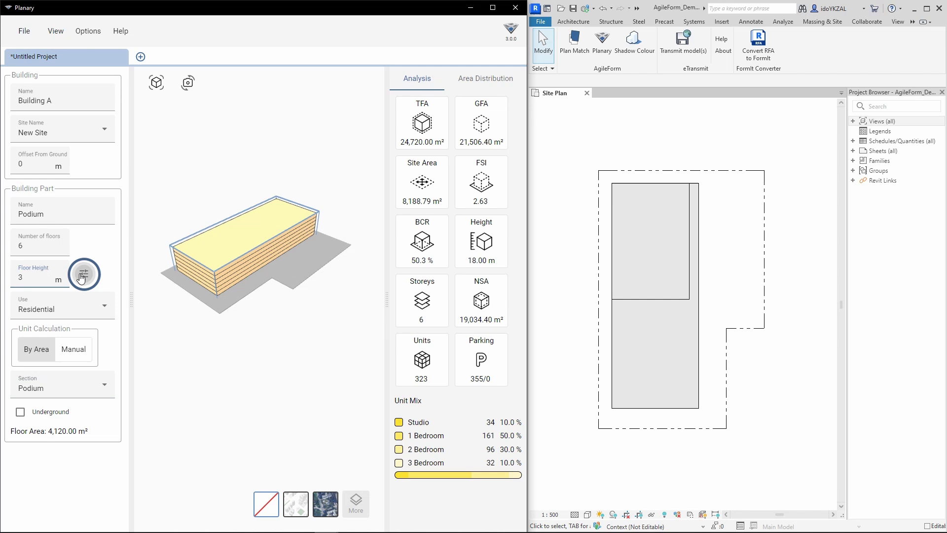
click(82, 277)
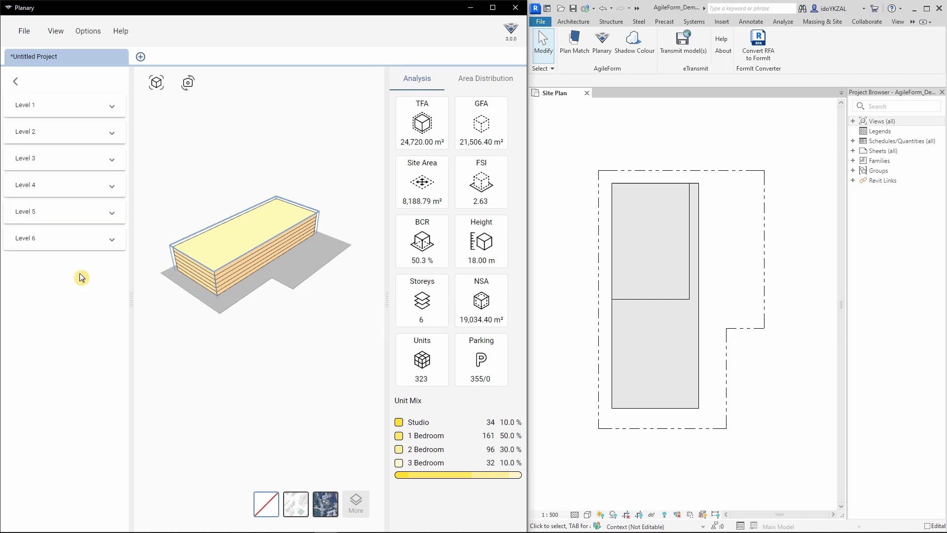
click(109, 108)
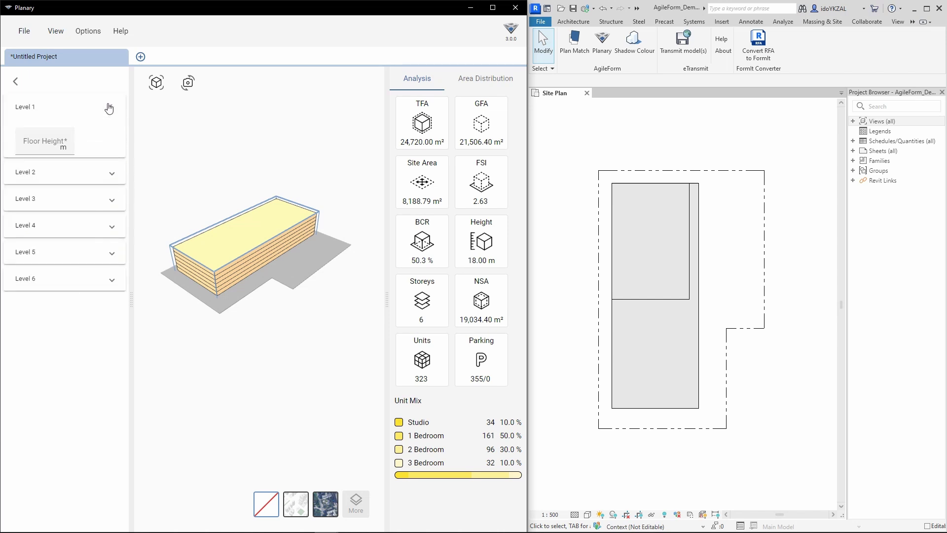
click(46, 147)
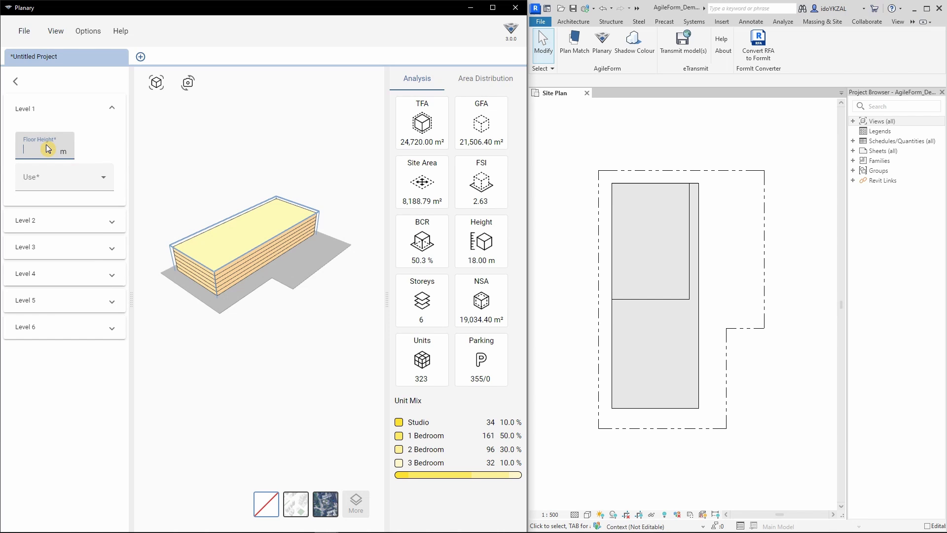
text(8)
click(51, 181)
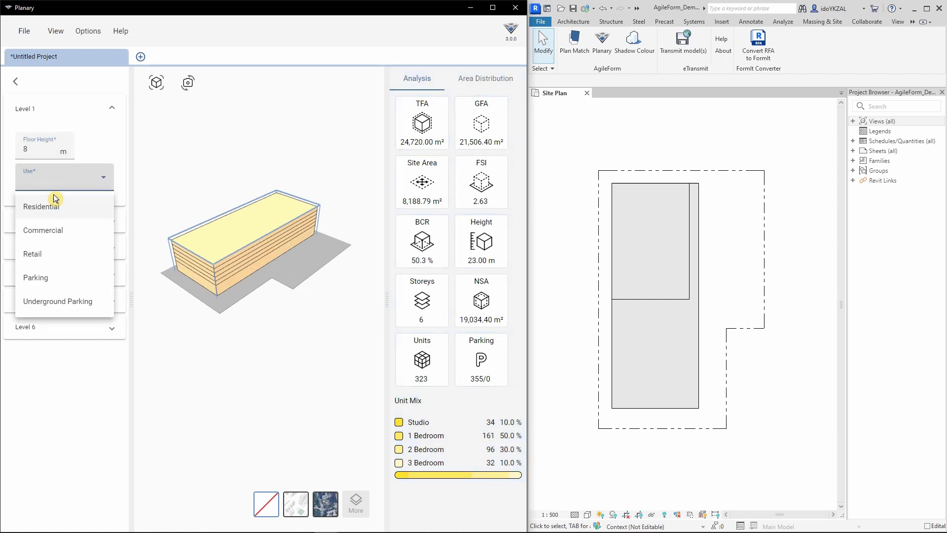
click(49, 259)
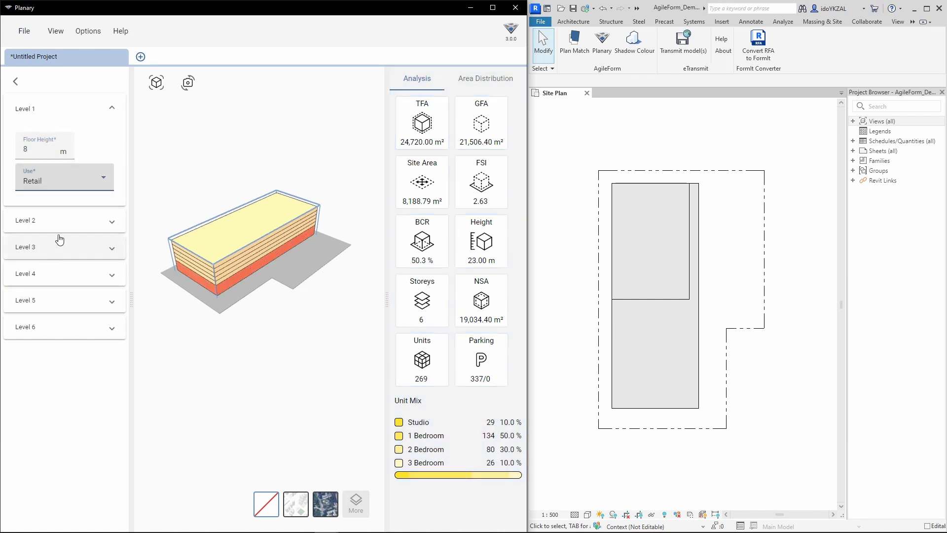
click(16, 82)
mouse_move(151, 230)
mouse_down()
mouse_move(303, 246)
mouse_move(216, 244)
mouse_up()
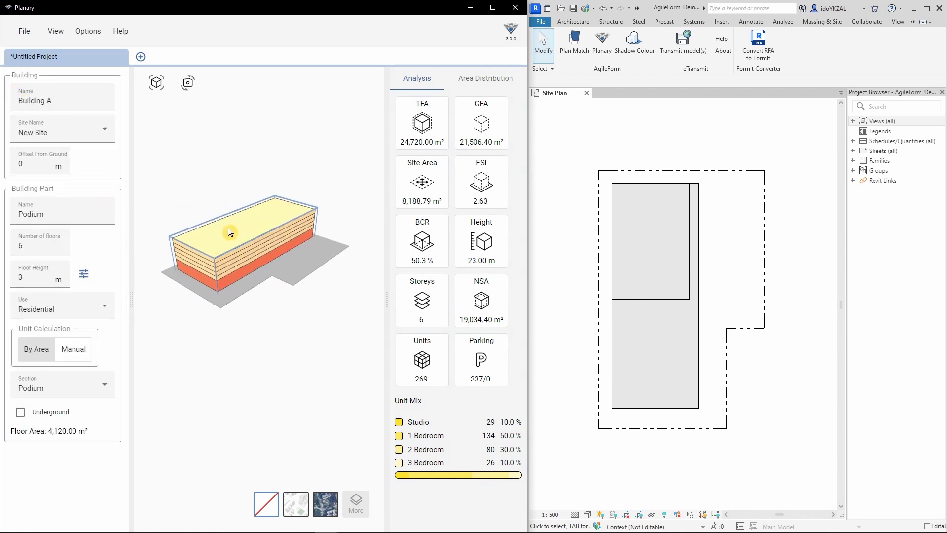
right_click(258, 220)
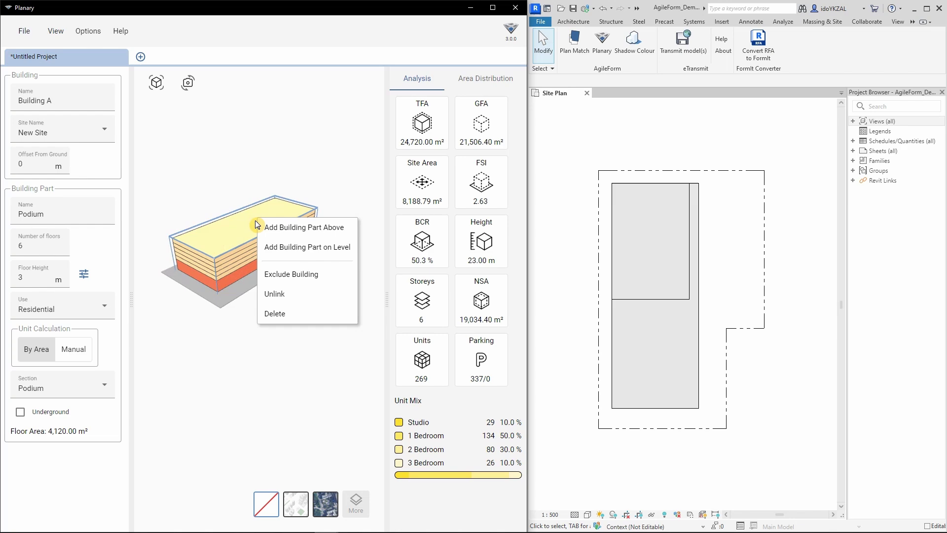
Step: Add a 22-floor residential Tower part above the podium, assigned to section Tower A
click(328, 227)
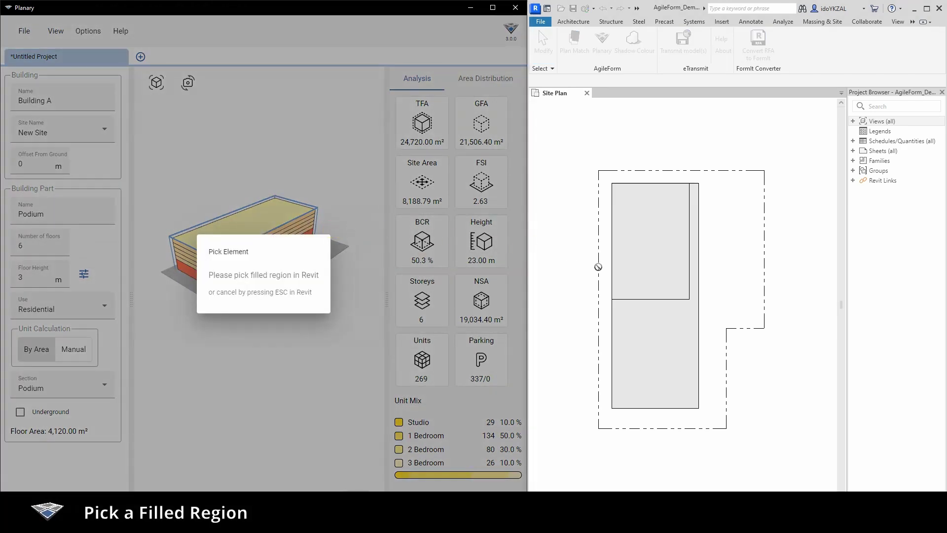
click(645, 297)
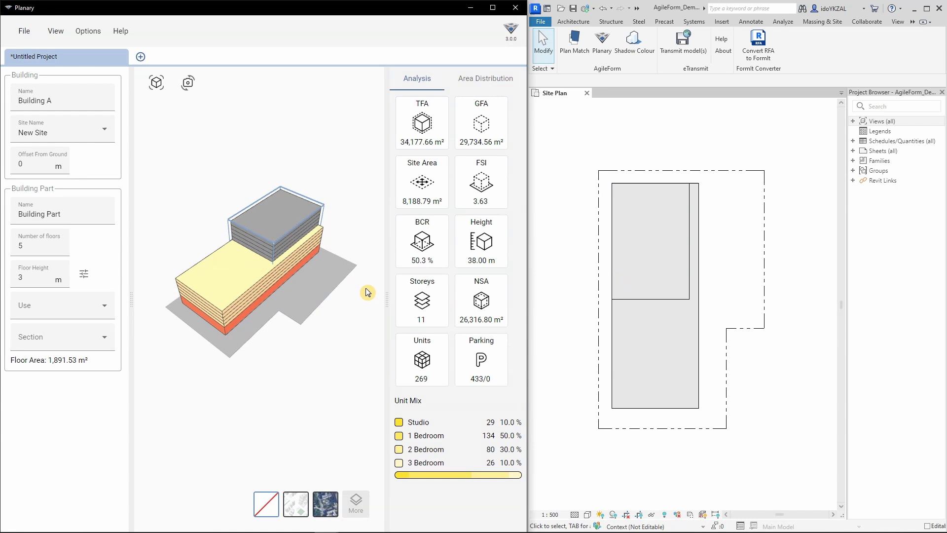
drag(71, 214, 8, 217)
text(Tower)
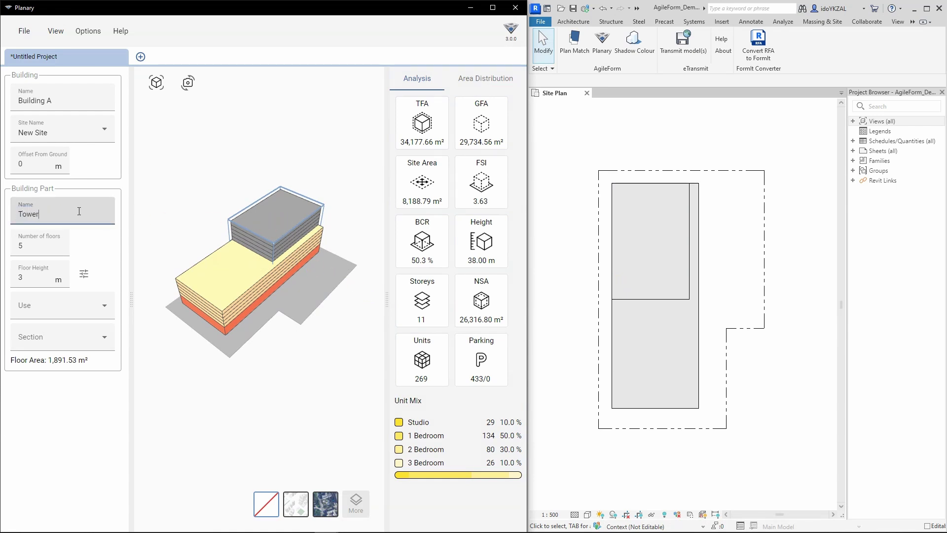
click(22, 249)
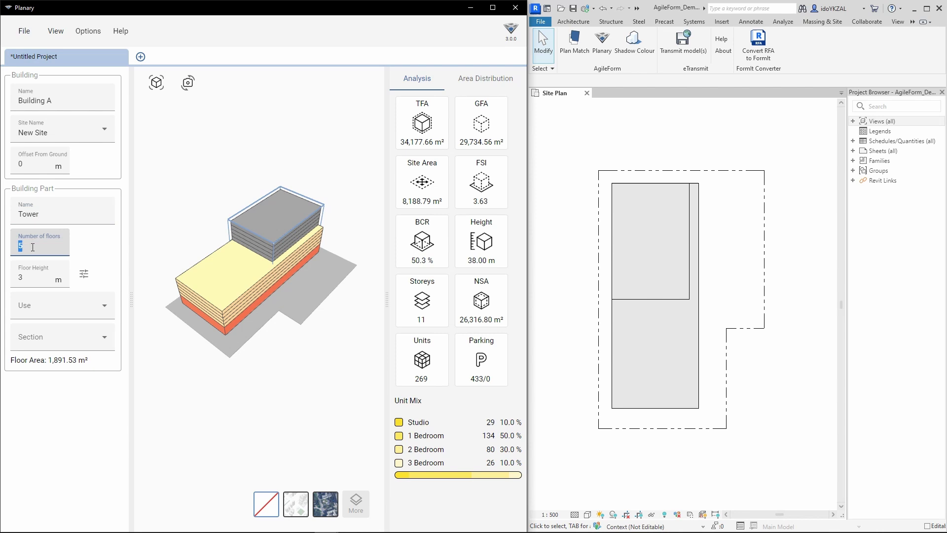
text(22)
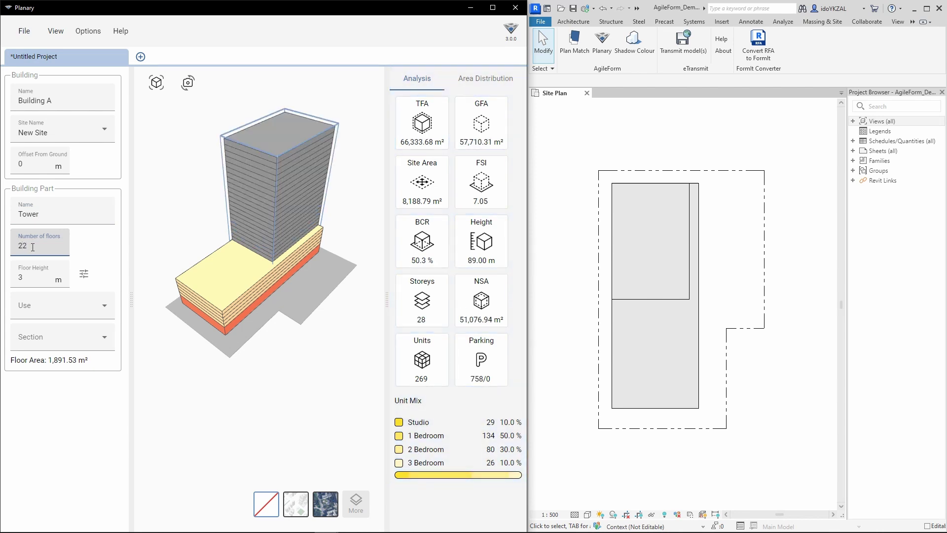
click(37, 307)
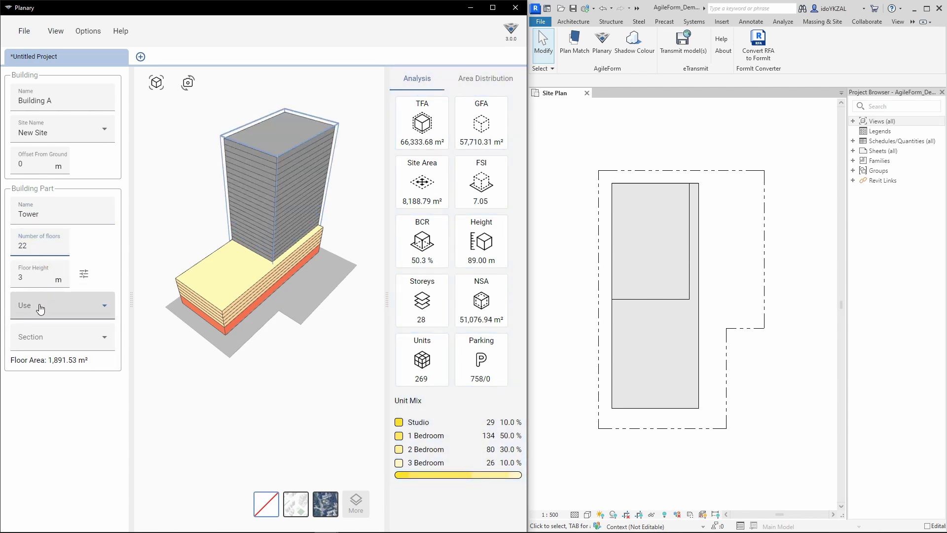
click(54, 334)
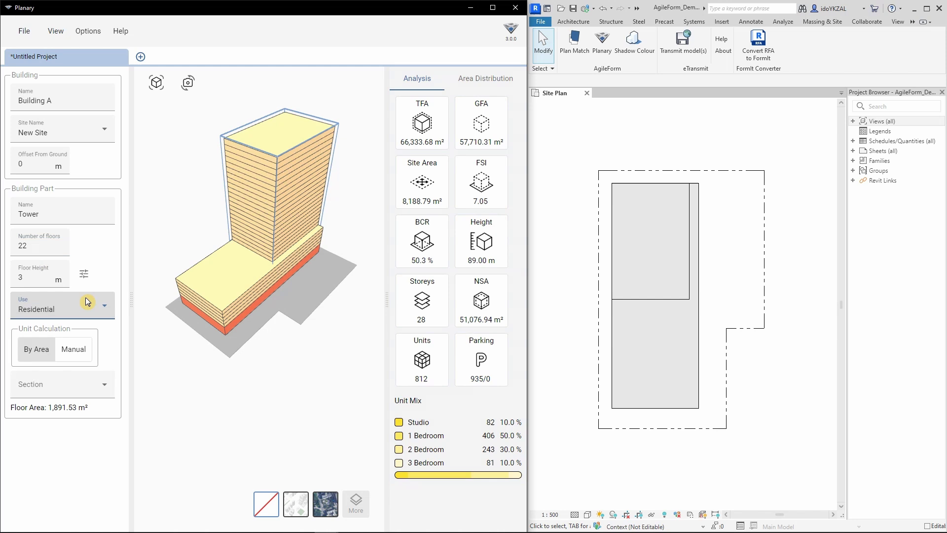
click(81, 385)
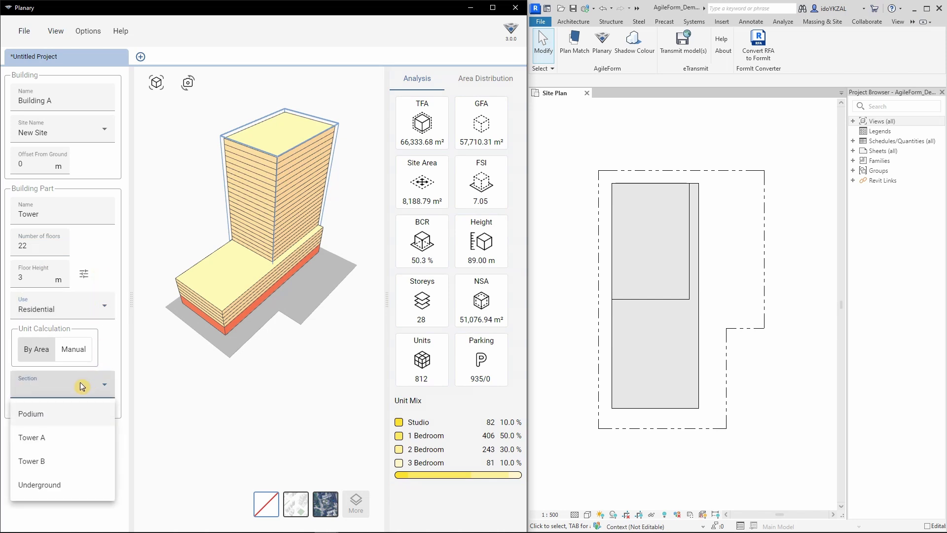
click(45, 442)
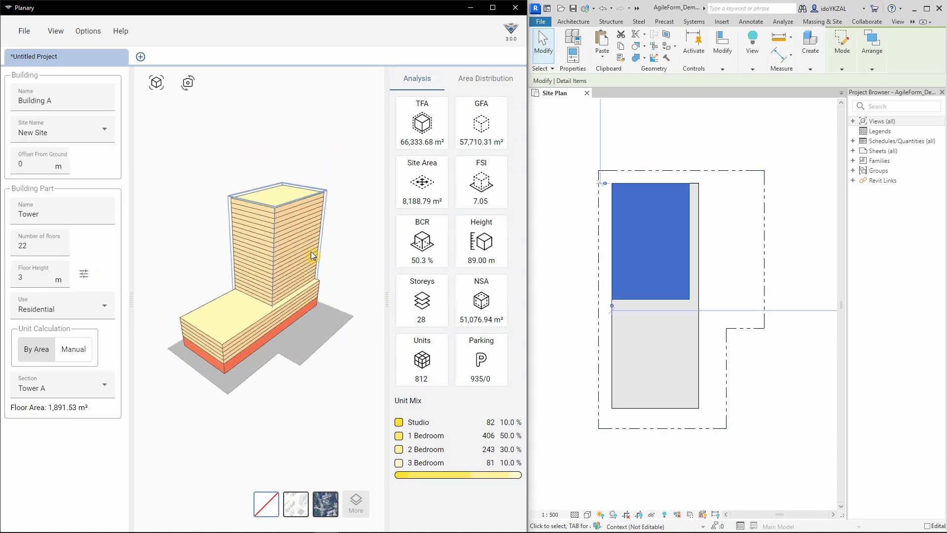
Step: Drag the tower and podium filled-region edges in Revit, shrinking both footprints
click(691, 235)
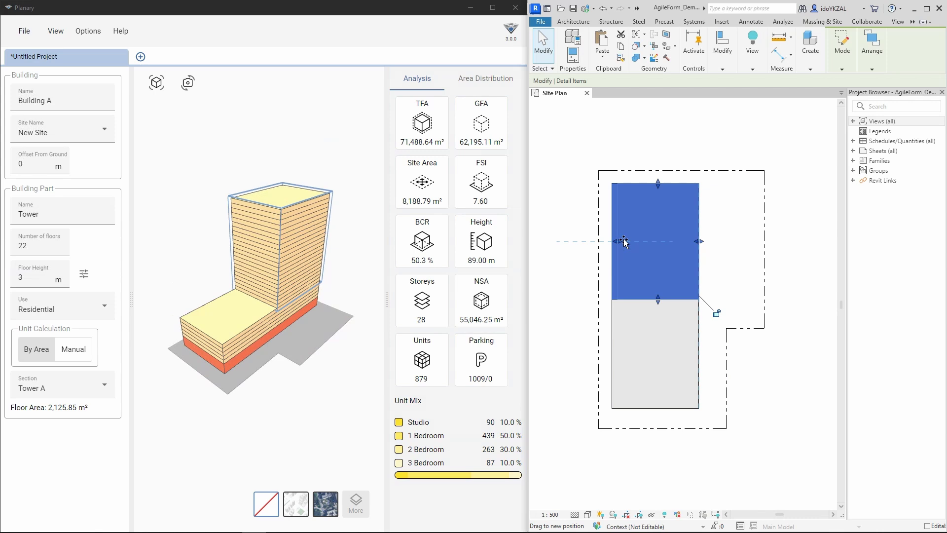
drag(624, 239, 630, 241)
drag(665, 311, 665, 335)
click(613, 310)
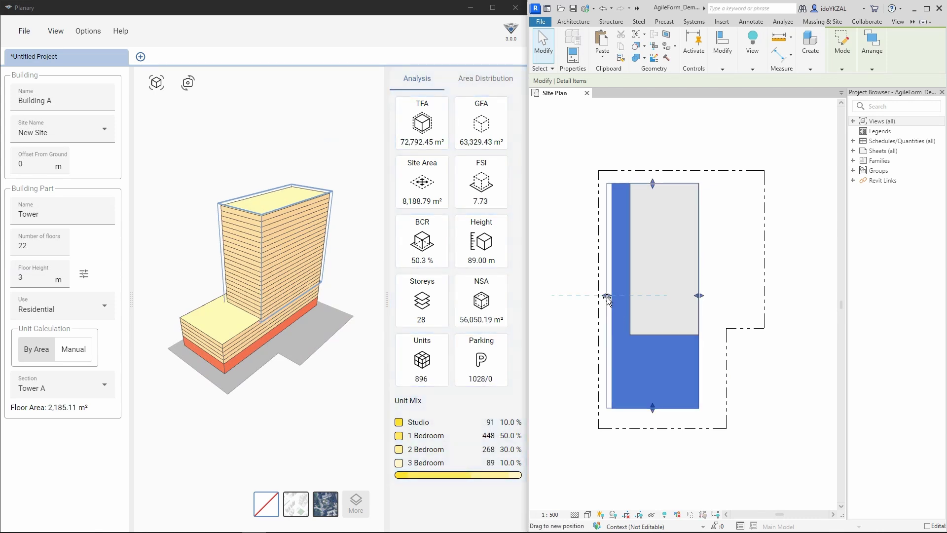
drag(653, 409, 655, 429)
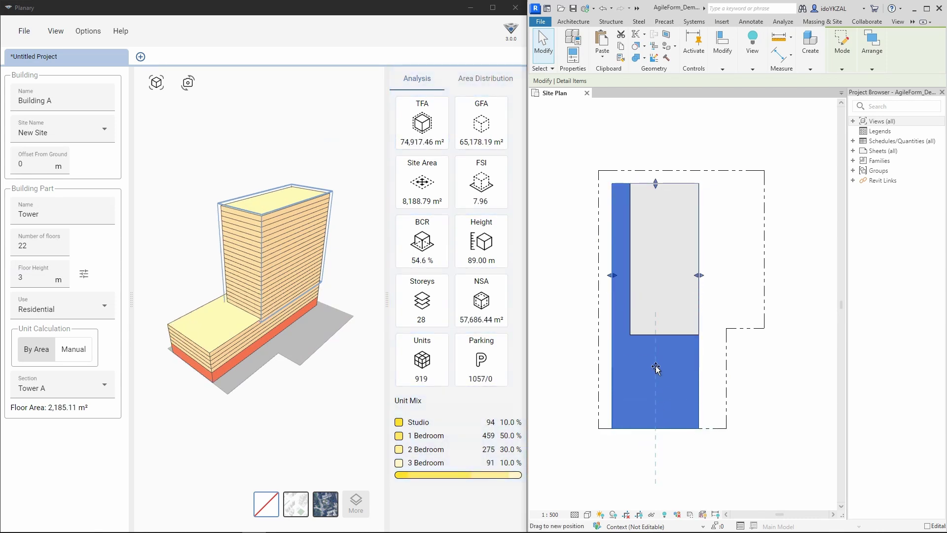
drag(656, 368, 655, 366)
click(667, 334)
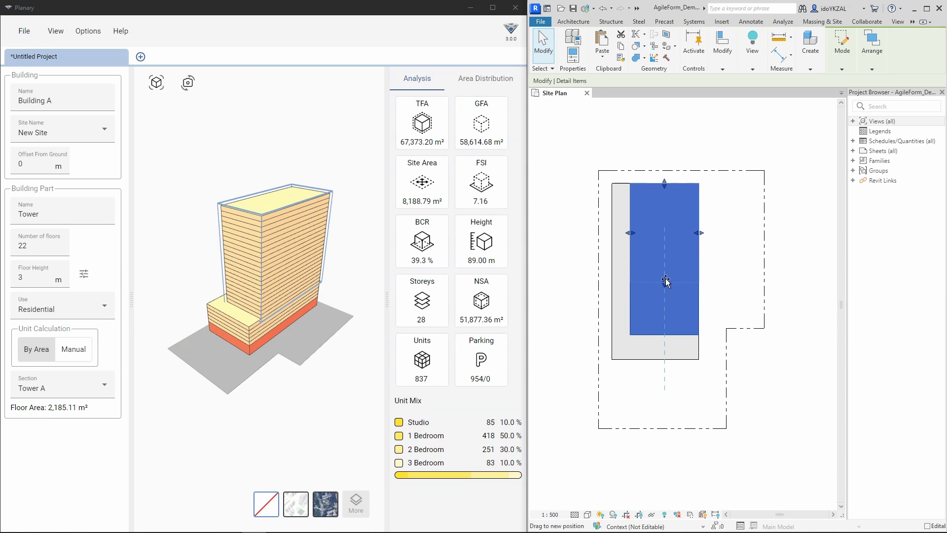
drag(666, 281, 664, 292)
key(Escape)
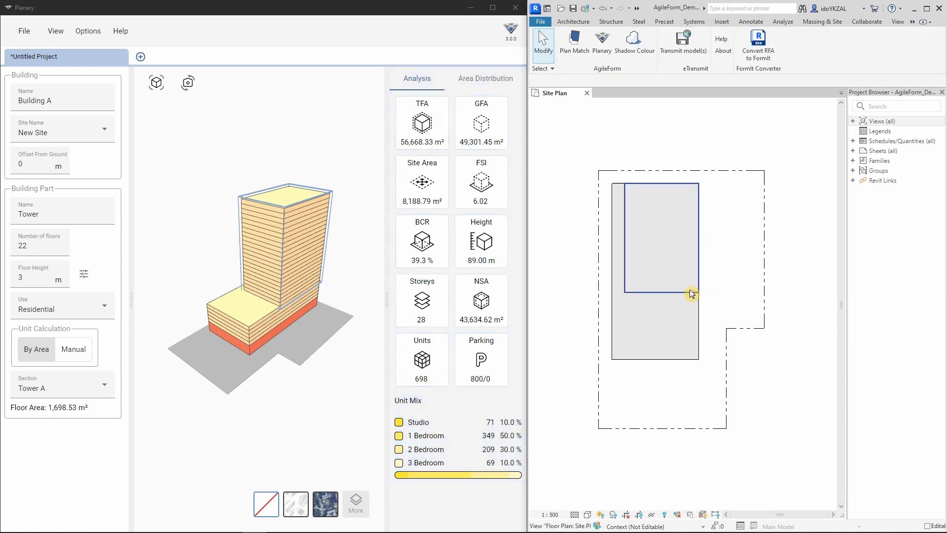
Step: Reshape the Revit region below the podium into a roughly square footprint
click(691, 294)
scroll(667, 333, down, 1)
click(626, 423)
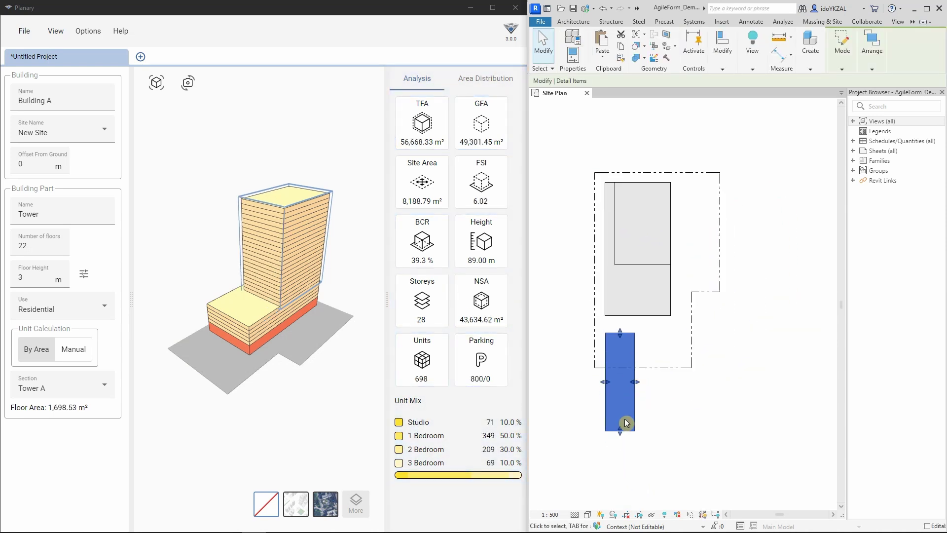
scroll(626, 423, up, 1)
mouse_move(619, 429)
mouse_down()
mouse_move(641, 329)
mouse_move(688, 323)
mouse_up()
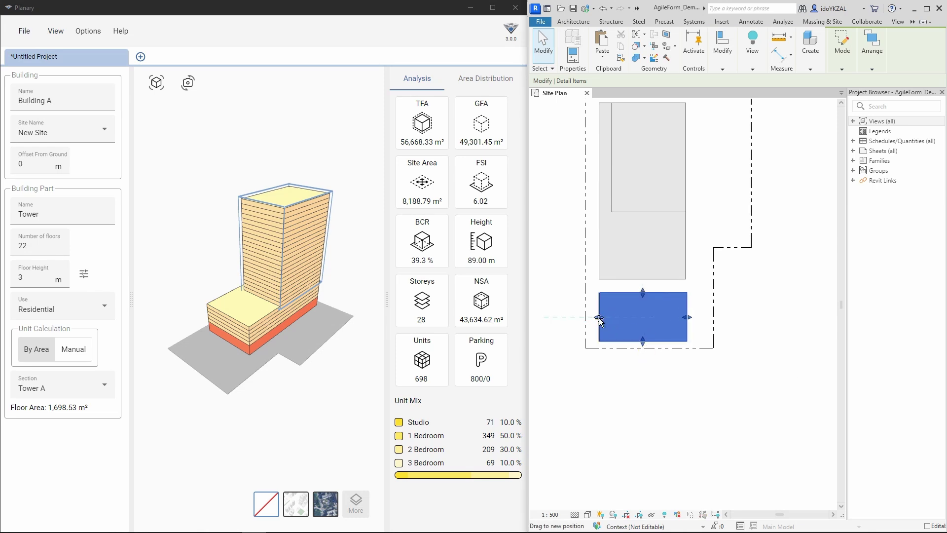
Step: Add a five-storey residential New Building on the site from the lower filled region
click(190, 357)
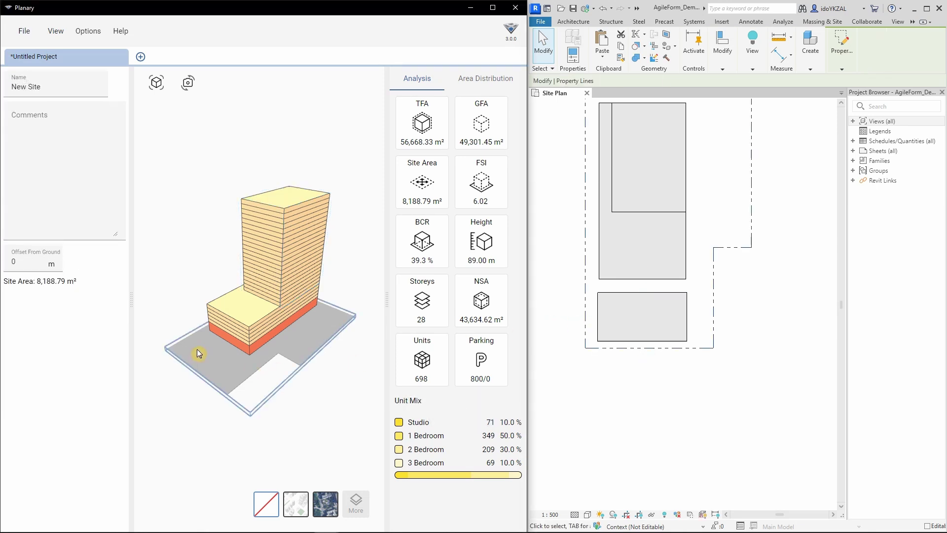
right_click(197, 349)
click(215, 359)
click(598, 312)
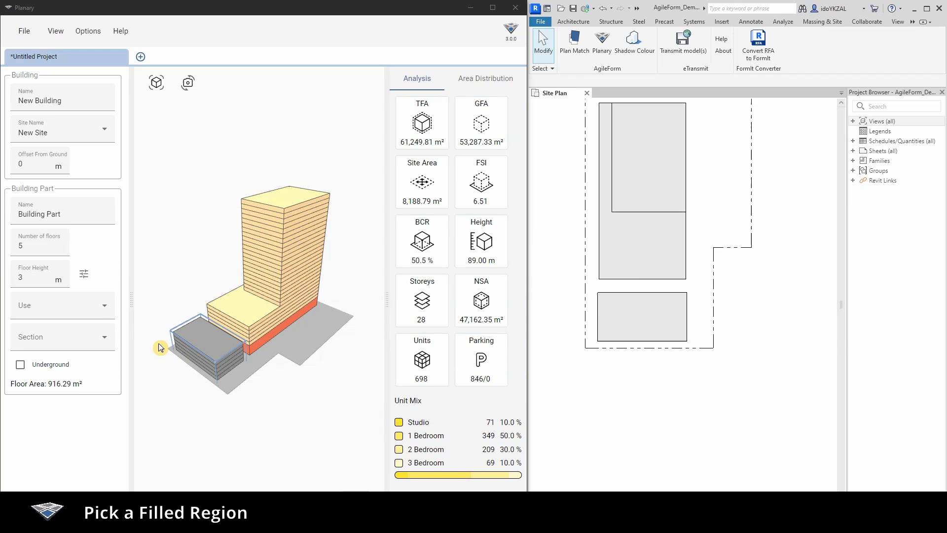
click(75, 308)
click(49, 332)
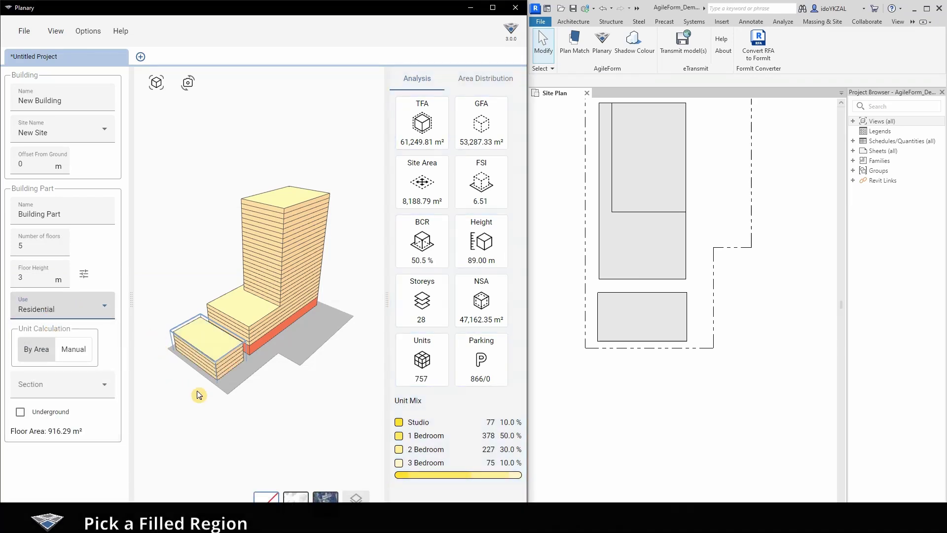
Step: Move a filled region to the right boundary with MV and narrow it into a strip
click(681, 318)
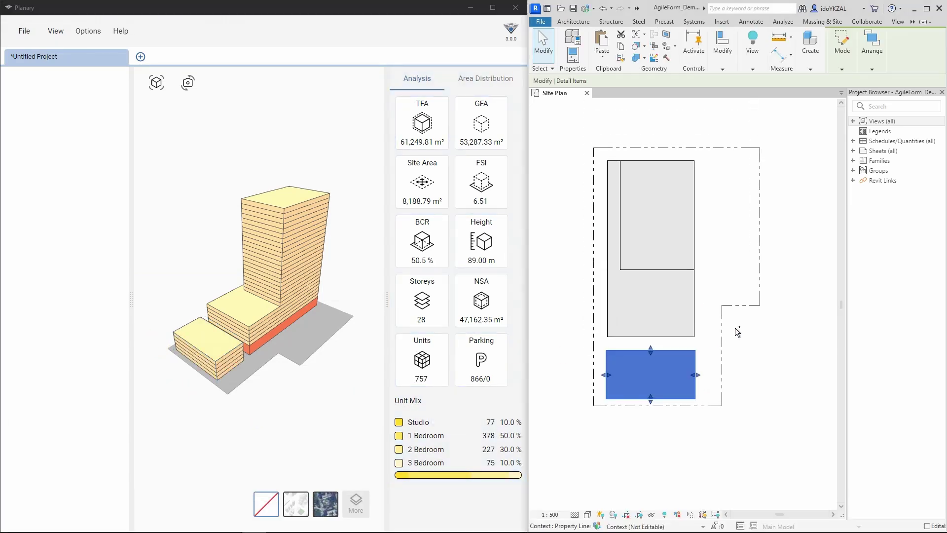
key(m)
key(v)
click(576, 381)
click(715, 217)
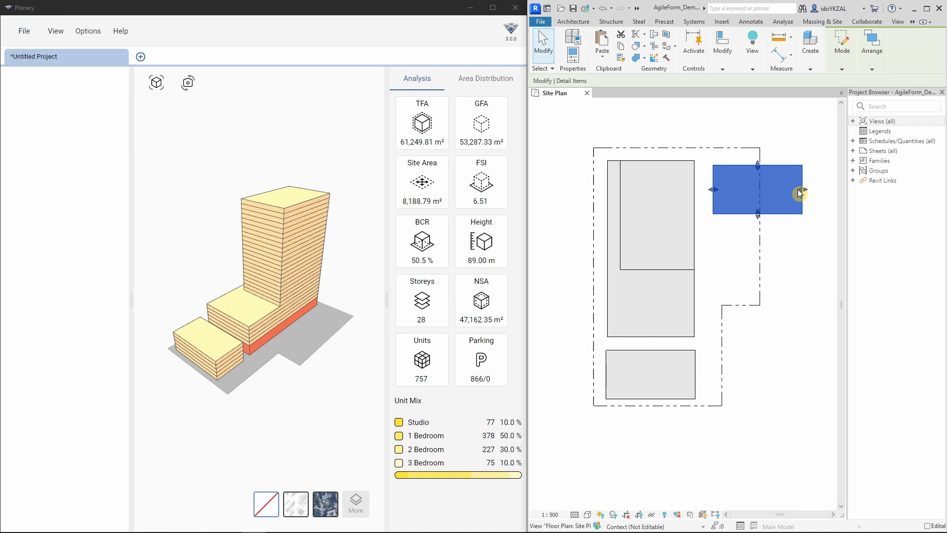
mouse_move(804, 191)
mouse_down()
mouse_move(749, 190)
mouse_move(732, 293)
mouse_up()
click(768, 338)
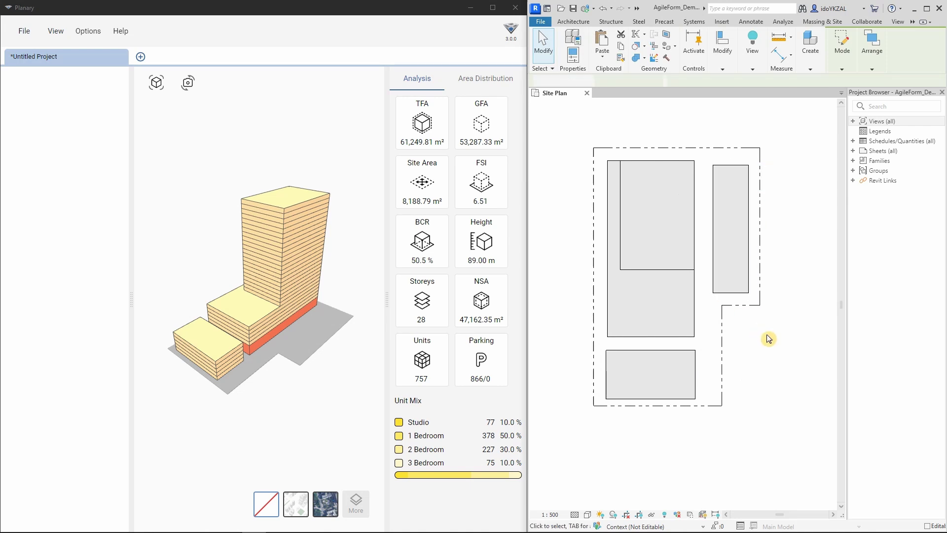
Step: Add an Open Space land area with Greenery use from the narrow Revit strip
click(320, 326)
right_click(320, 326)
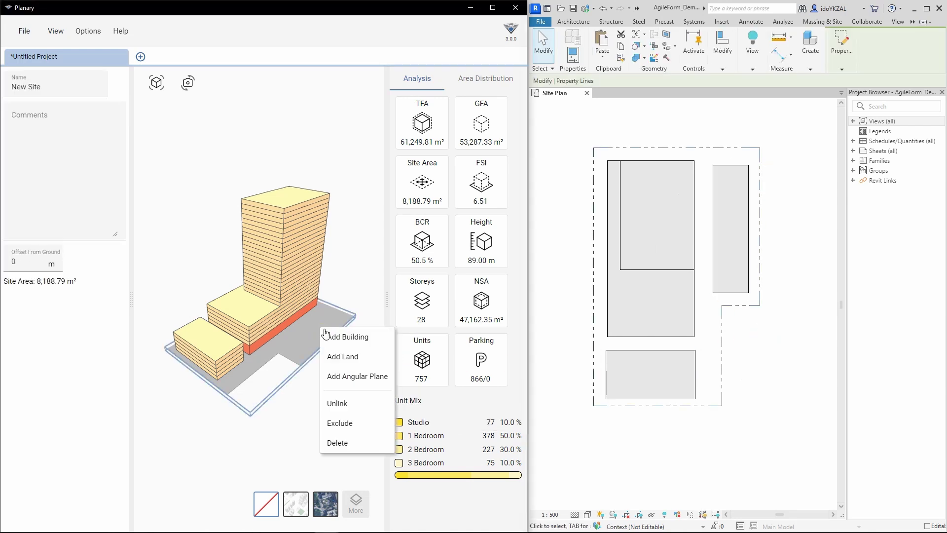
click(341, 355)
click(716, 287)
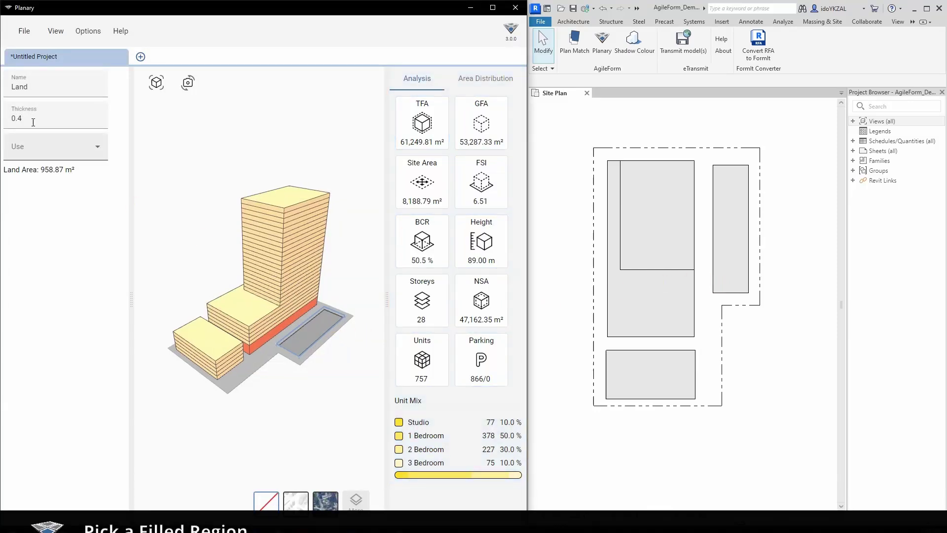
double_click(35, 86)
text(Open Space)
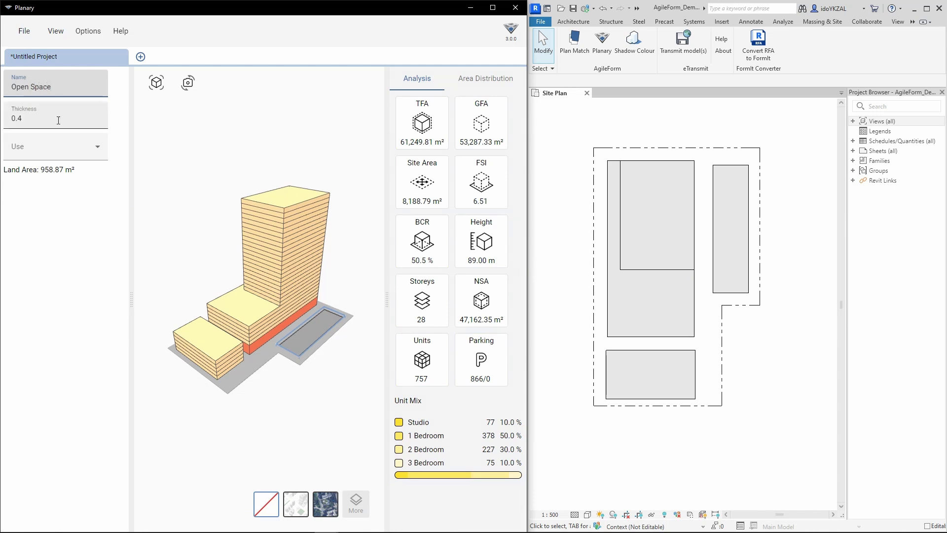
click(62, 147)
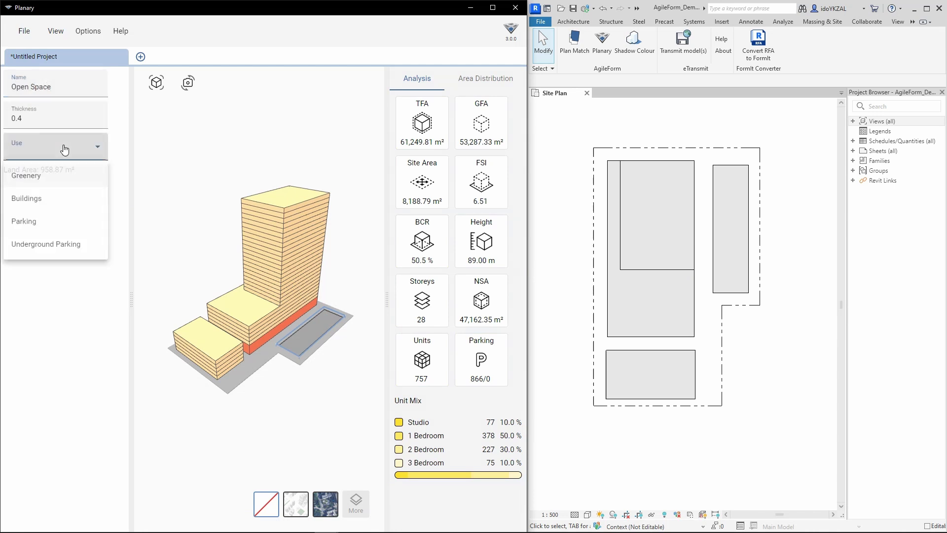
click(47, 178)
click(195, 262)
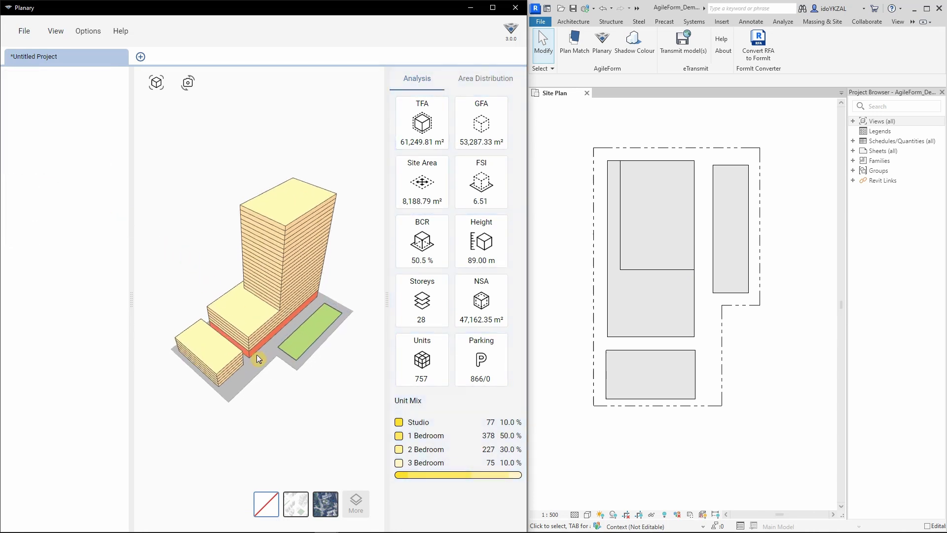
scroll(264, 314, up, 3)
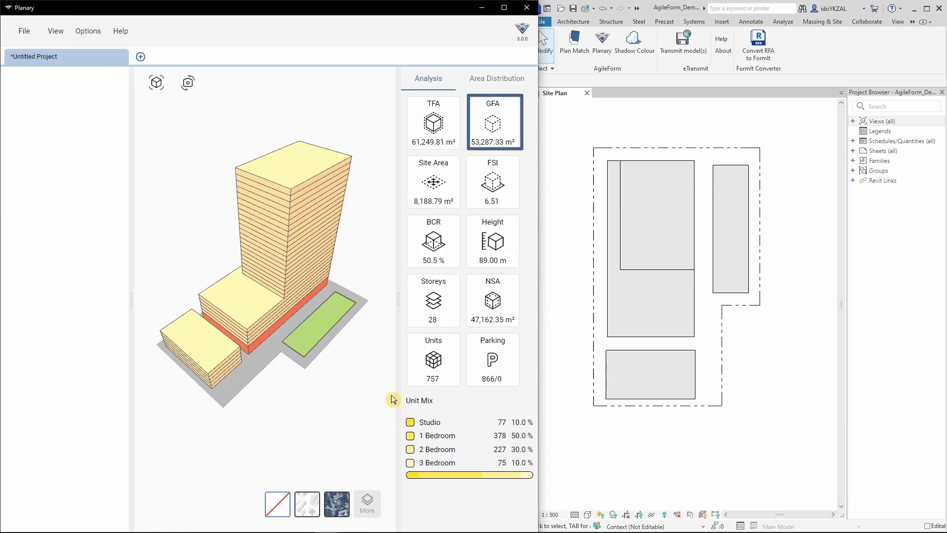
key(Tab)
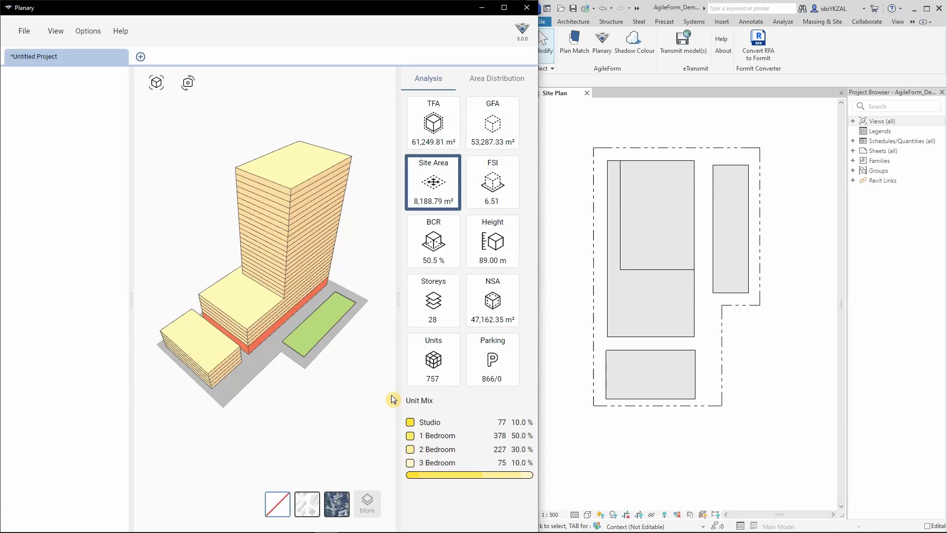
key(Tab)
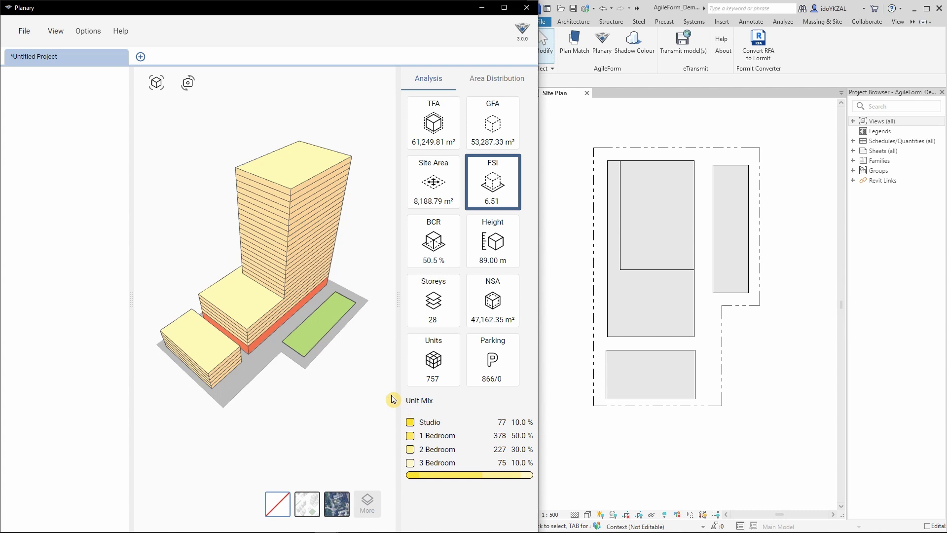
key(Tab)
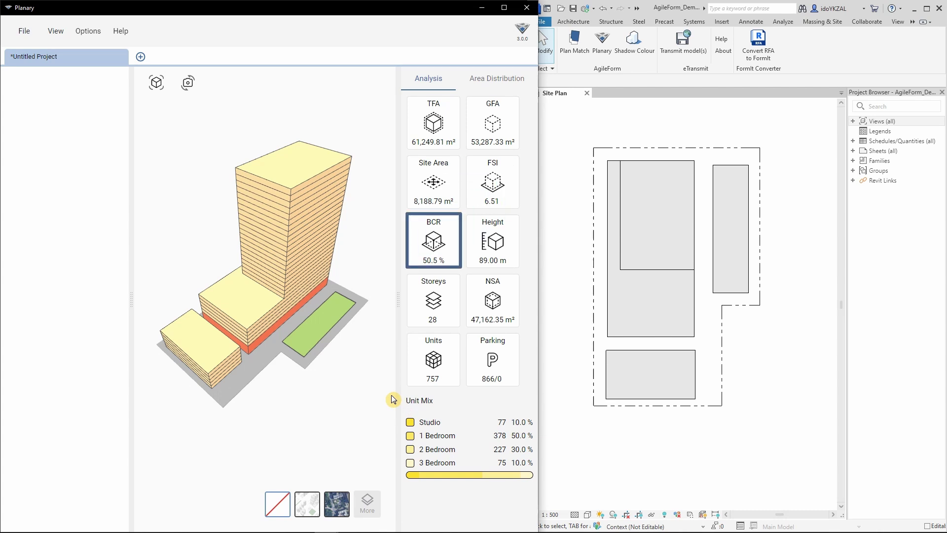
key(Tab)
key(Tab)
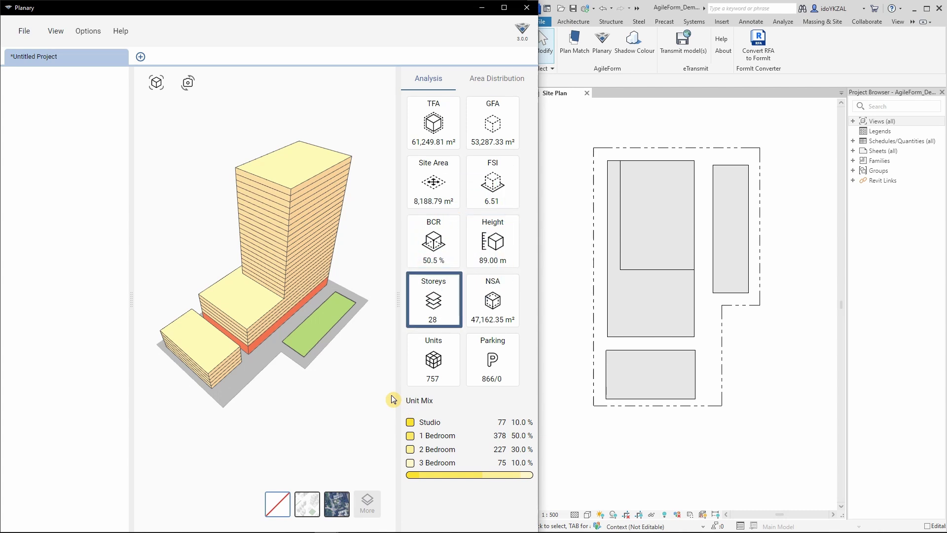
key(Tab)
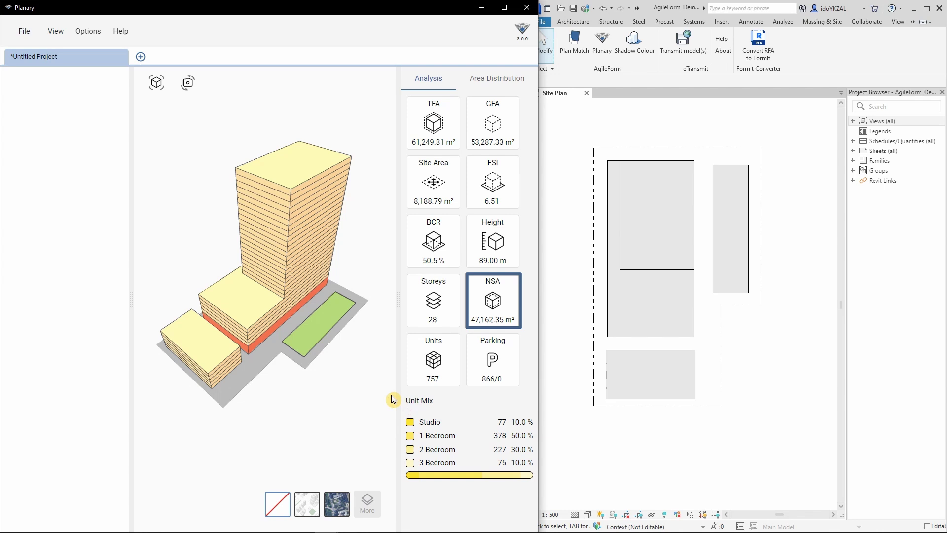
key(Tab)
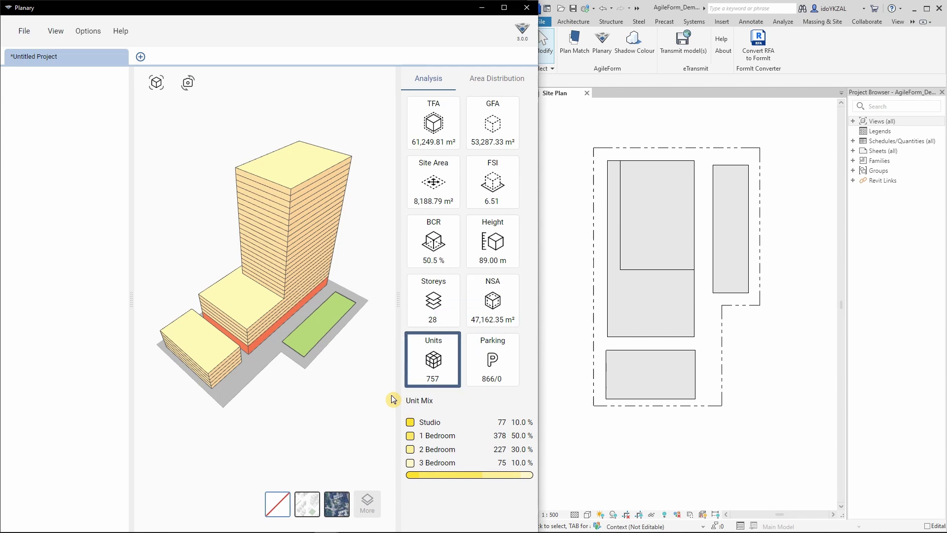
key(Tab)
key(Tab)
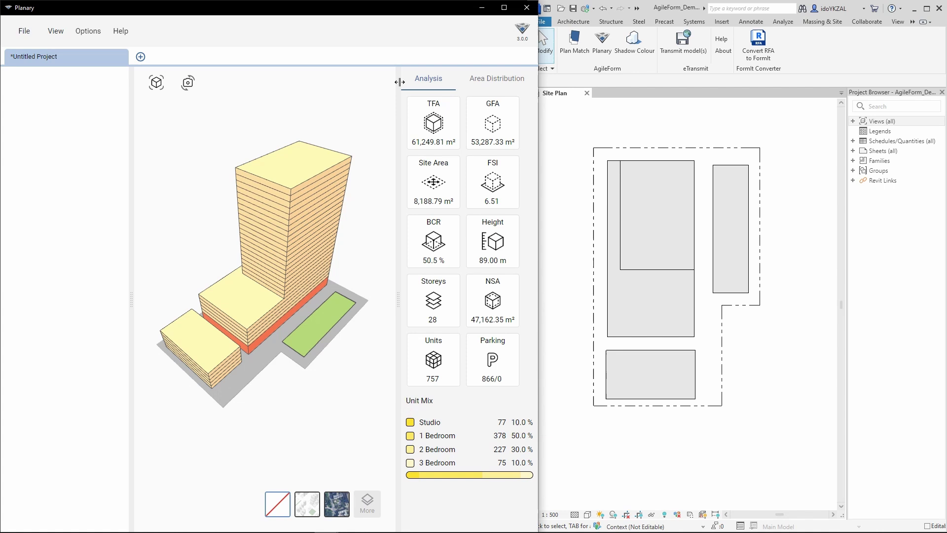
click(495, 82)
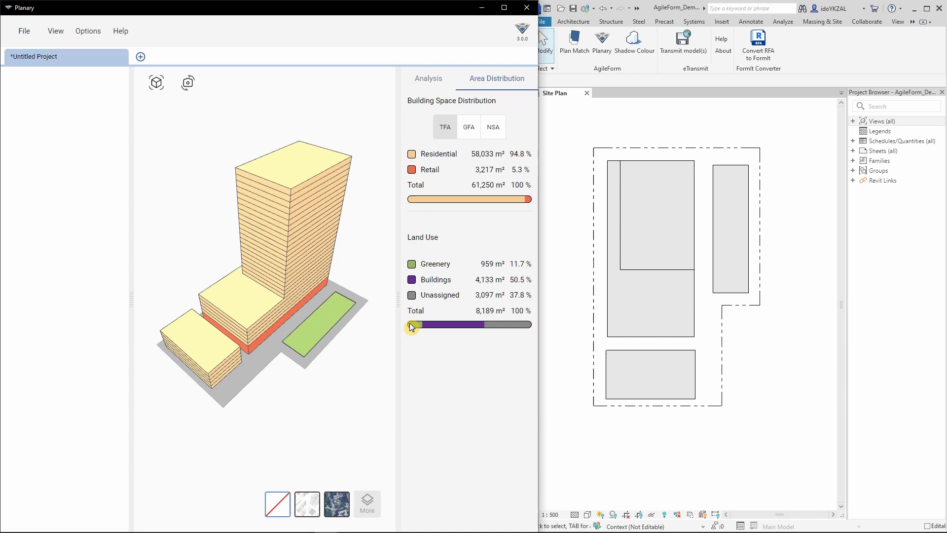
click(472, 131)
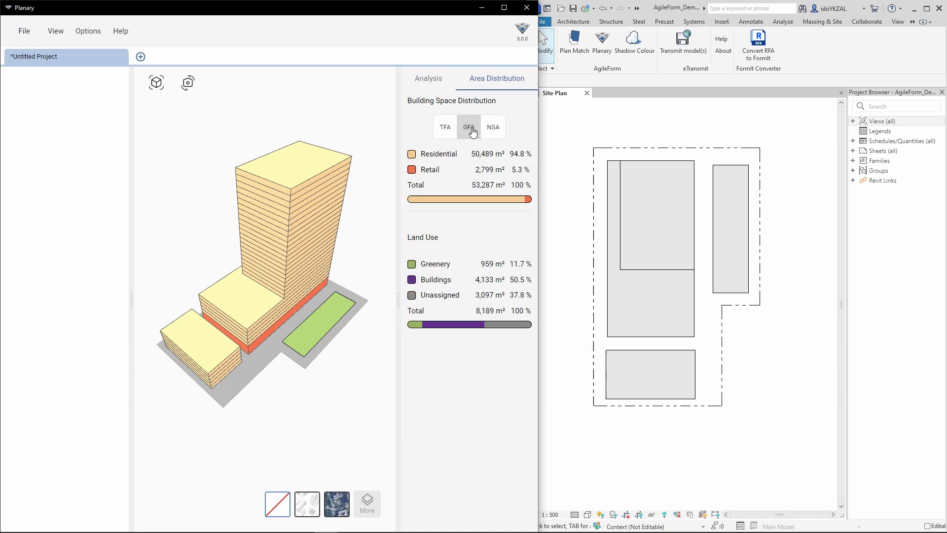
click(493, 129)
click(445, 128)
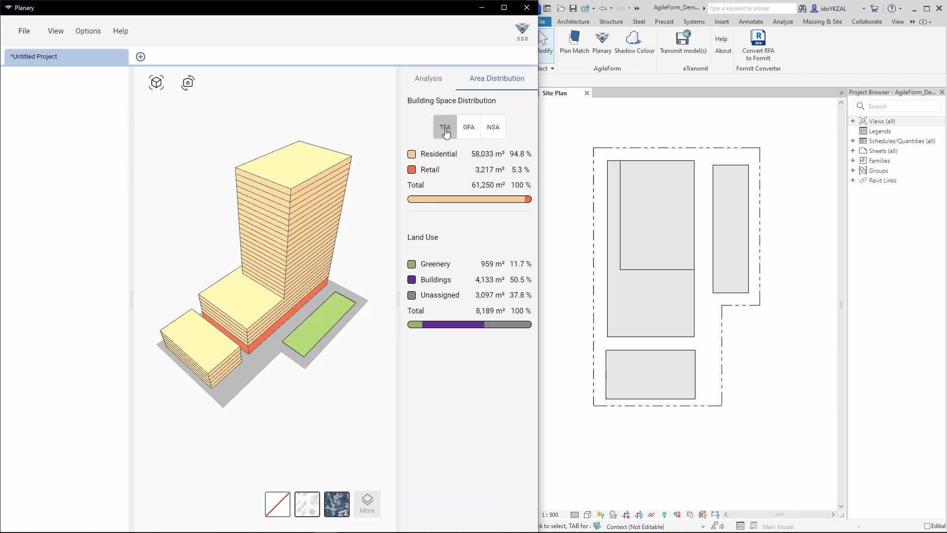
click(428, 79)
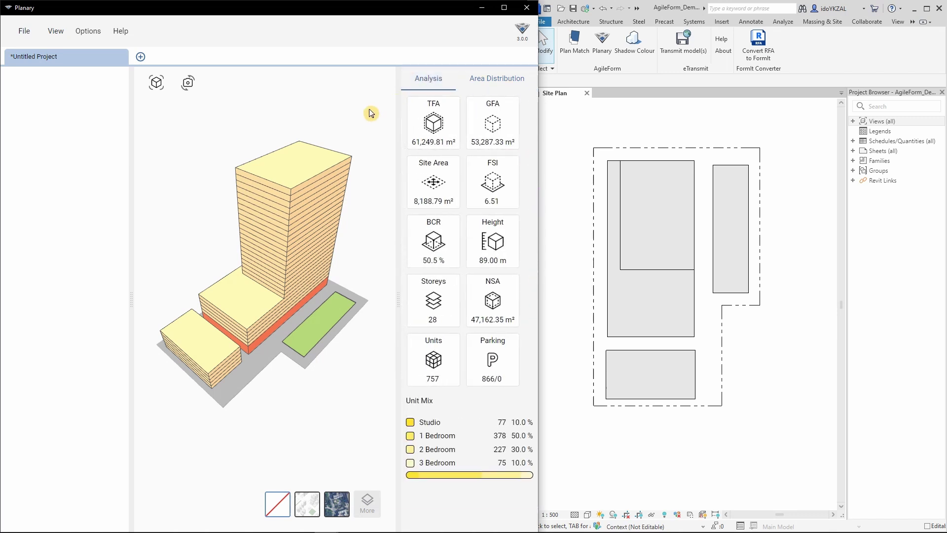
drag(353, 223, 351, 243)
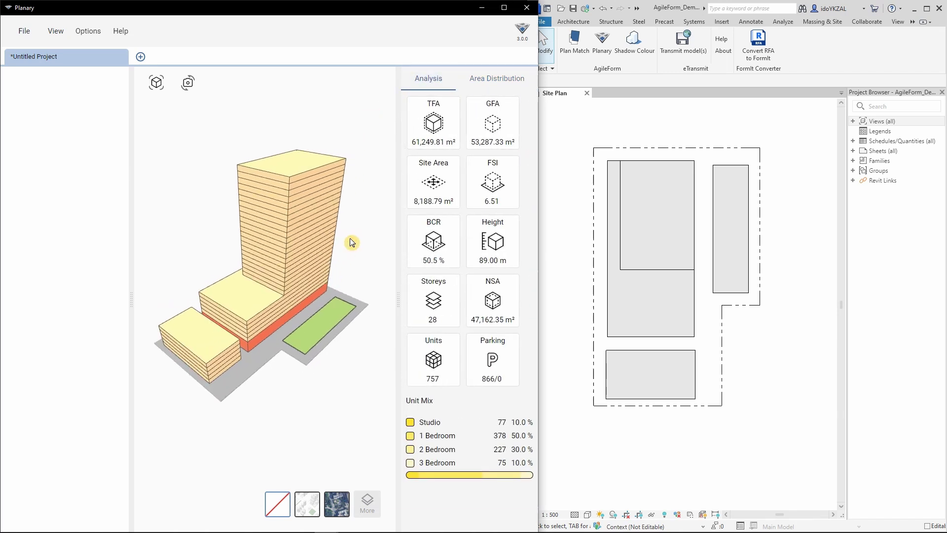
click(221, 335)
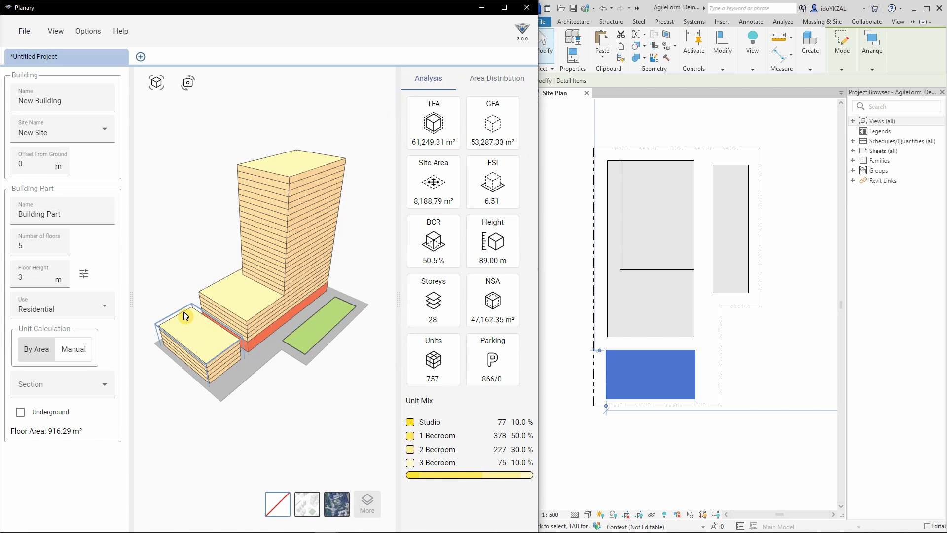
right_click(208, 338)
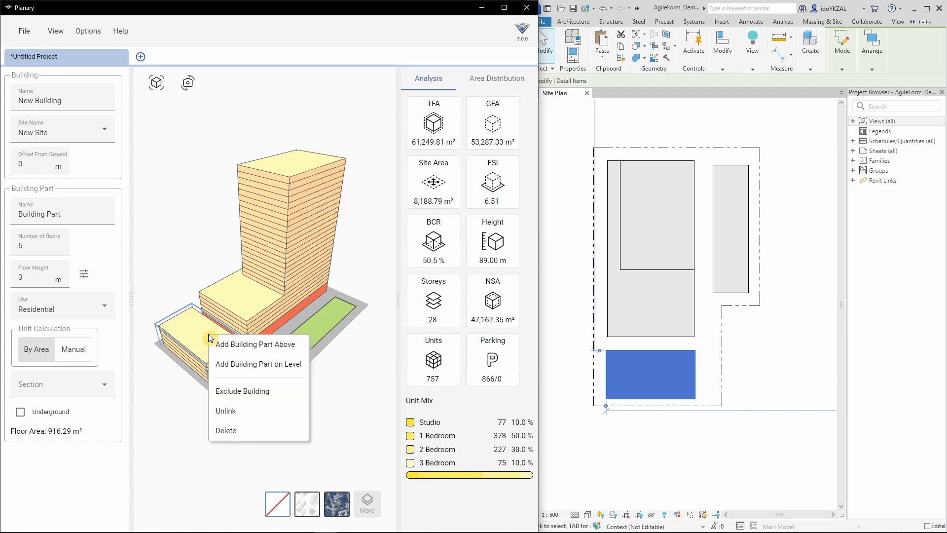
click(285, 393)
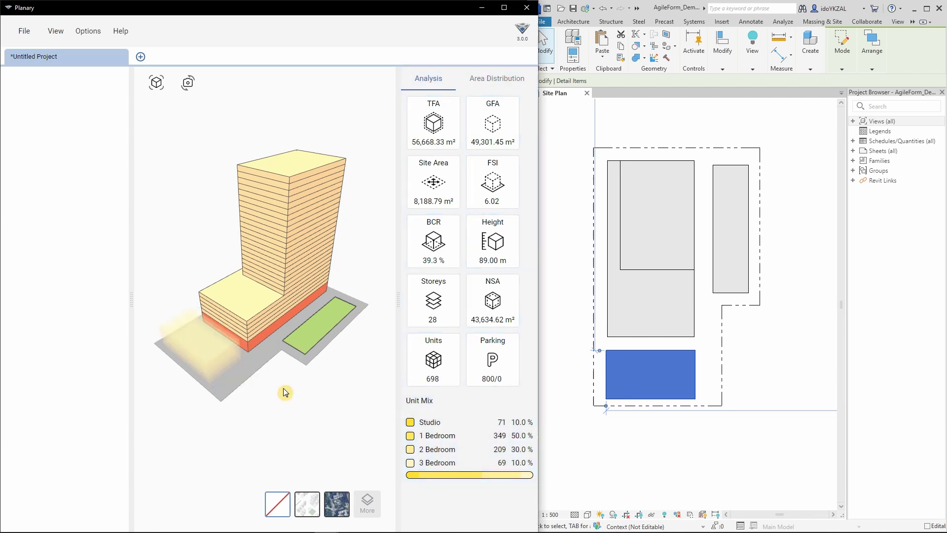
click(225, 347)
right_click(226, 347)
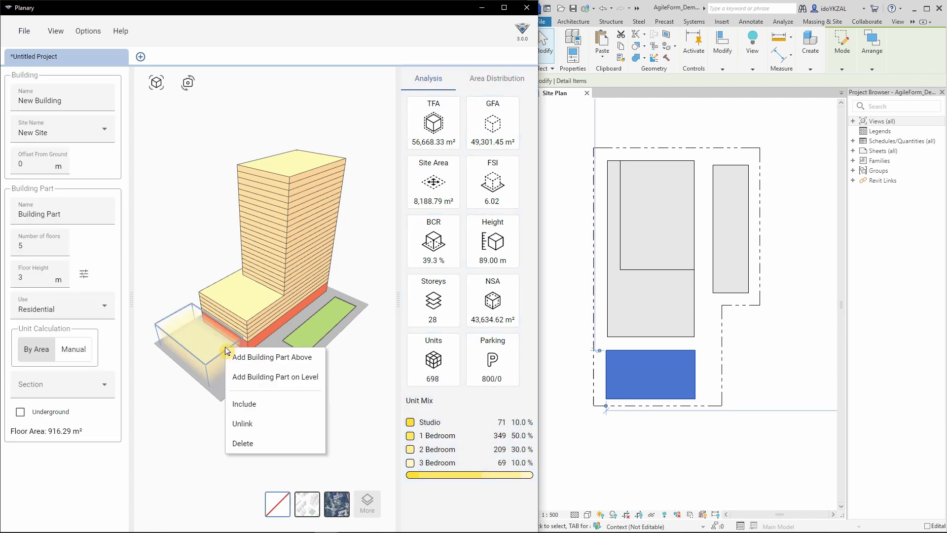
click(245, 406)
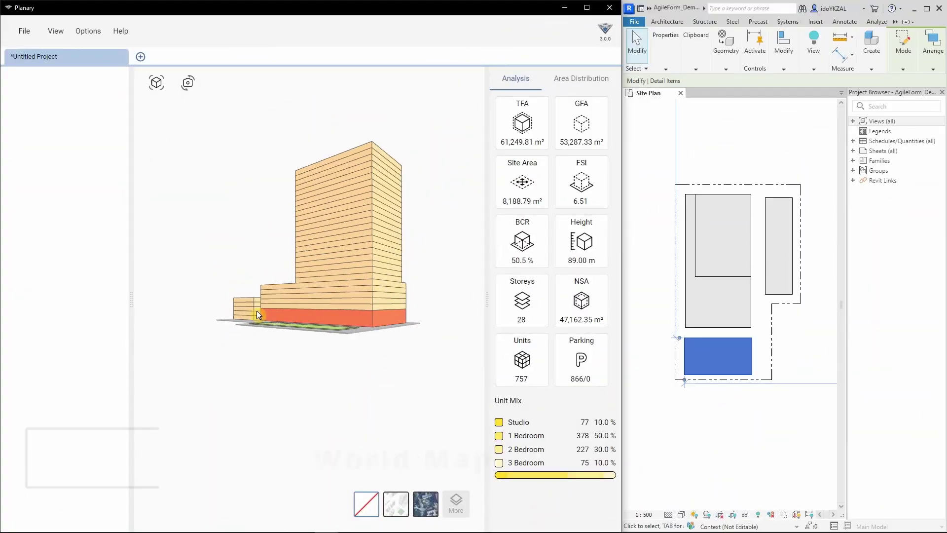
Step: Orbit the model higher, then show the world map and toggle the geolocation options
drag(257, 310, 356, 356)
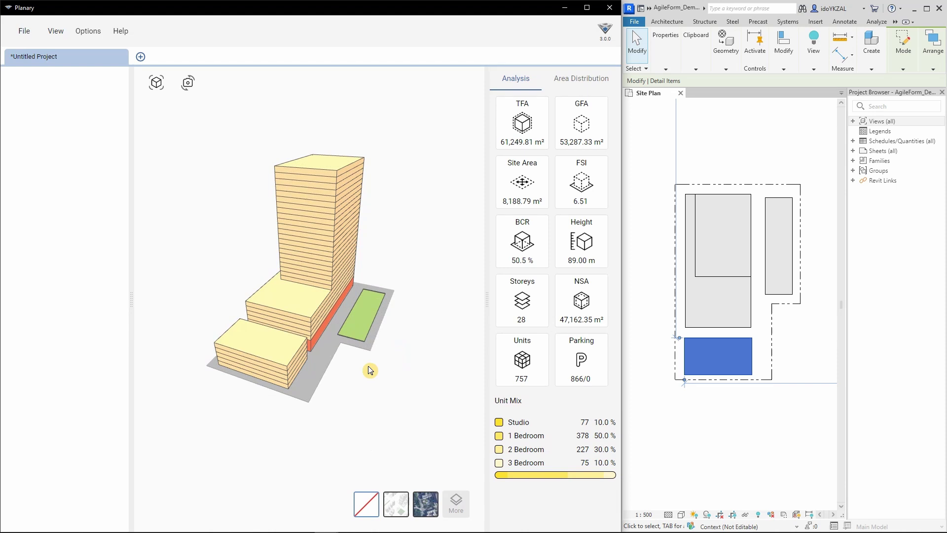
click(398, 508)
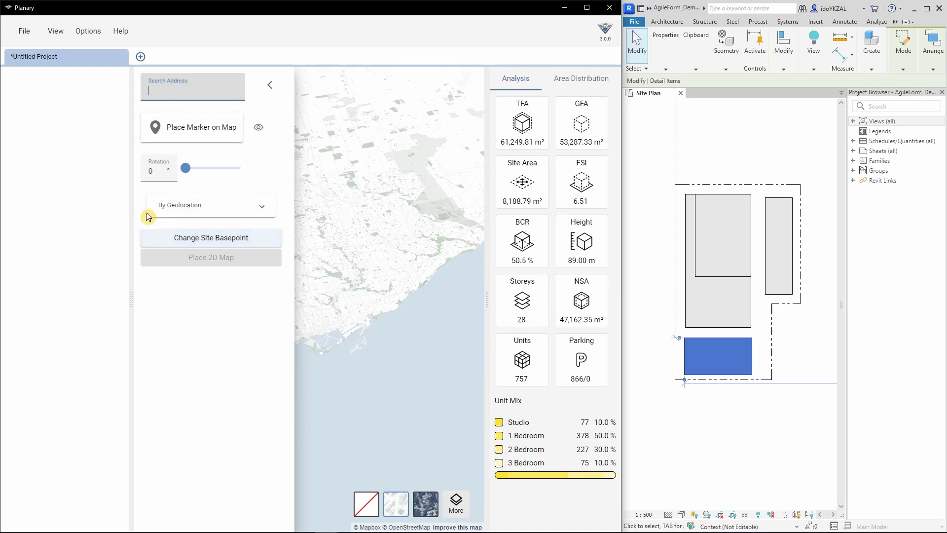
click(158, 205)
click(166, 207)
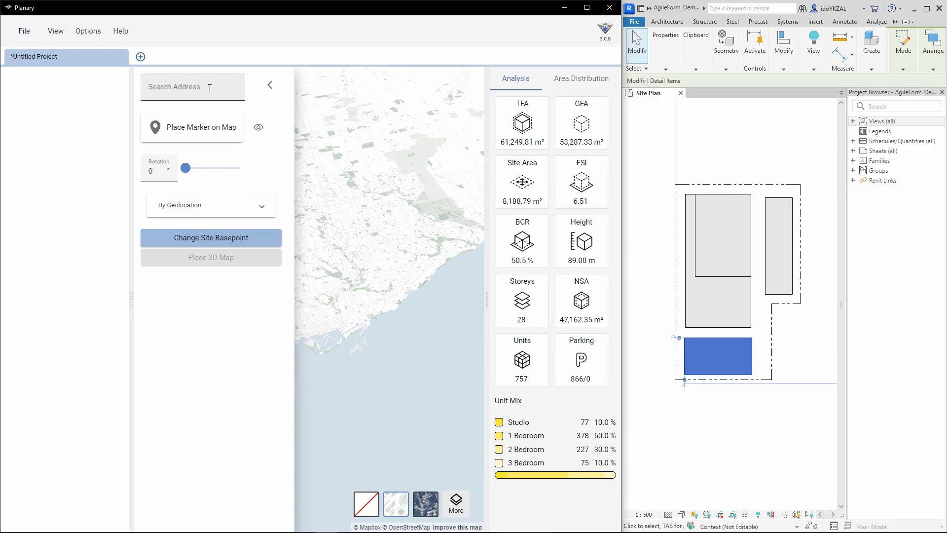
scroll(351, 262, up, 3)
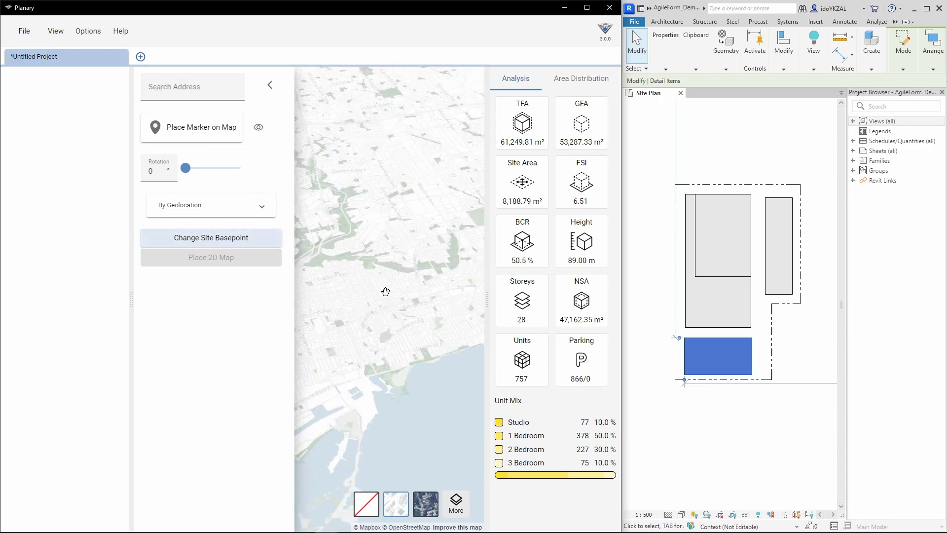
scroll(385, 289, up, 4)
scroll(404, 267, up, 4)
scroll(404, 296, up, 2)
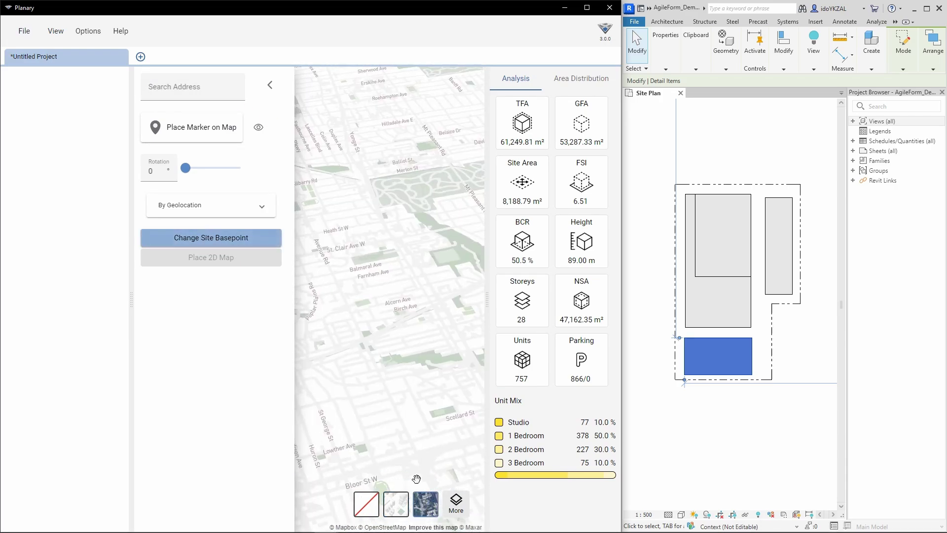
Step: Switch to satellite imagery, drop a geographic marker on the construction site, and orbit around it
click(425, 504)
scroll(387, 348, down, 2)
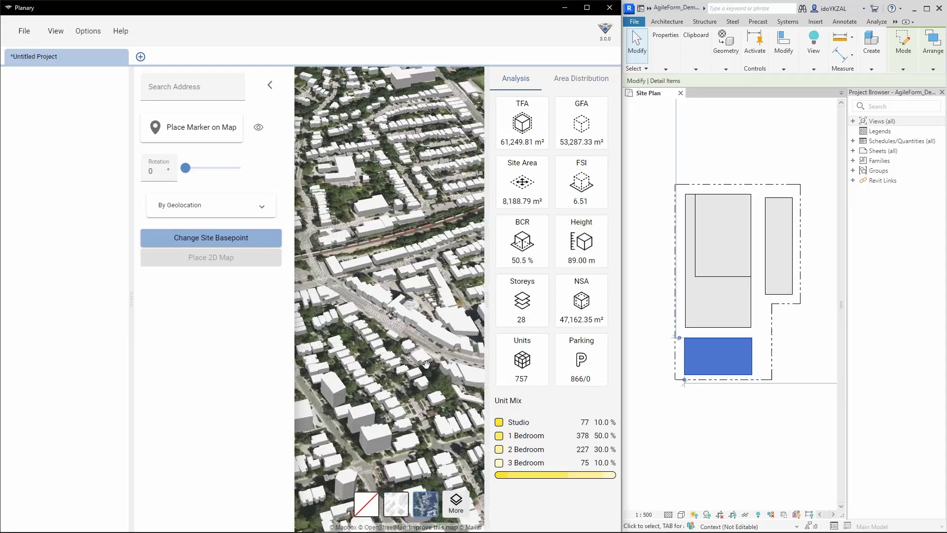
scroll(384, 326, down, 2)
scroll(382, 315, up, 2)
scroll(370, 303, up, 2)
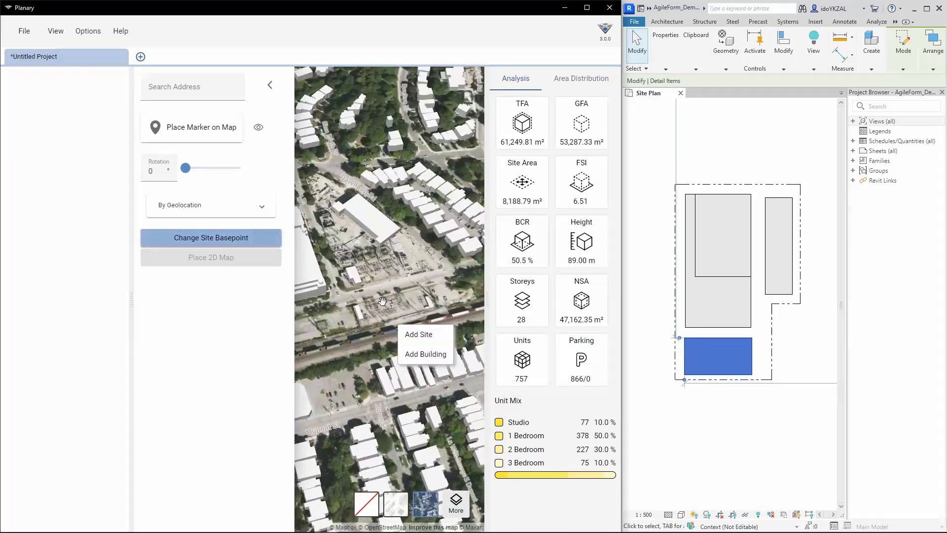
scroll(355, 289, up, 1)
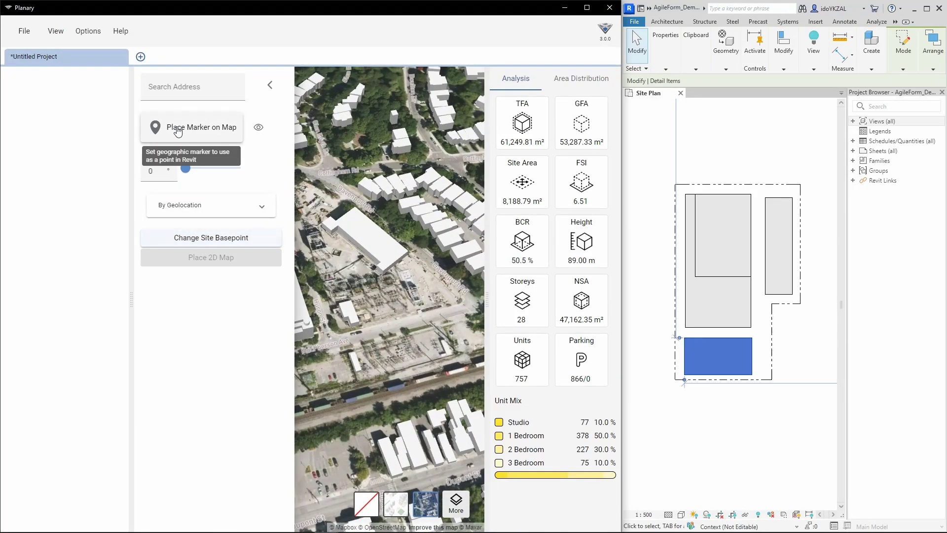
click(177, 132)
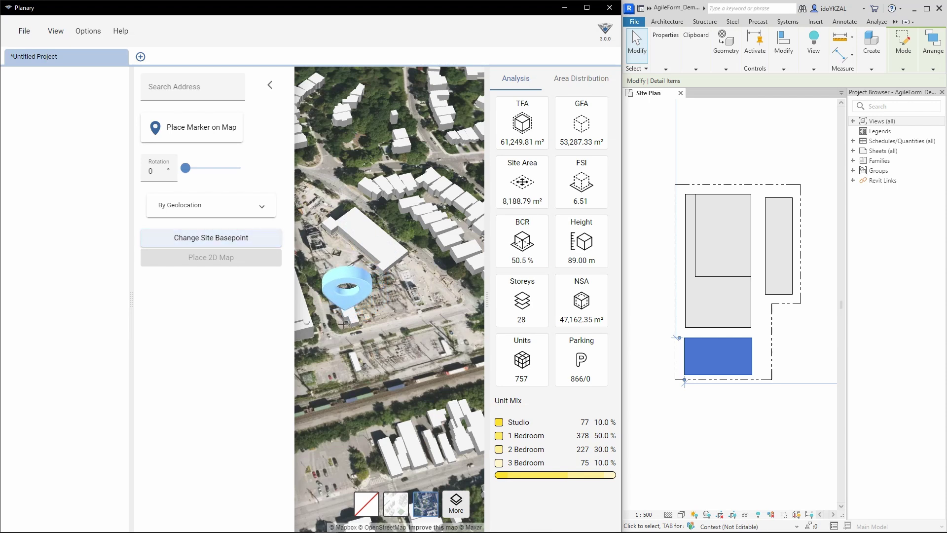
click(344, 324)
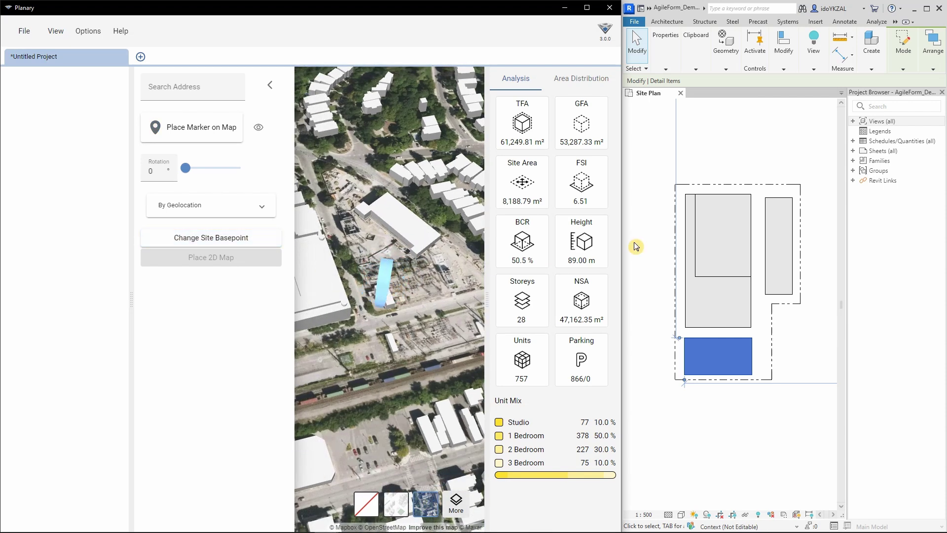
drag(622, 245, 650, 243)
right_click(404, 316)
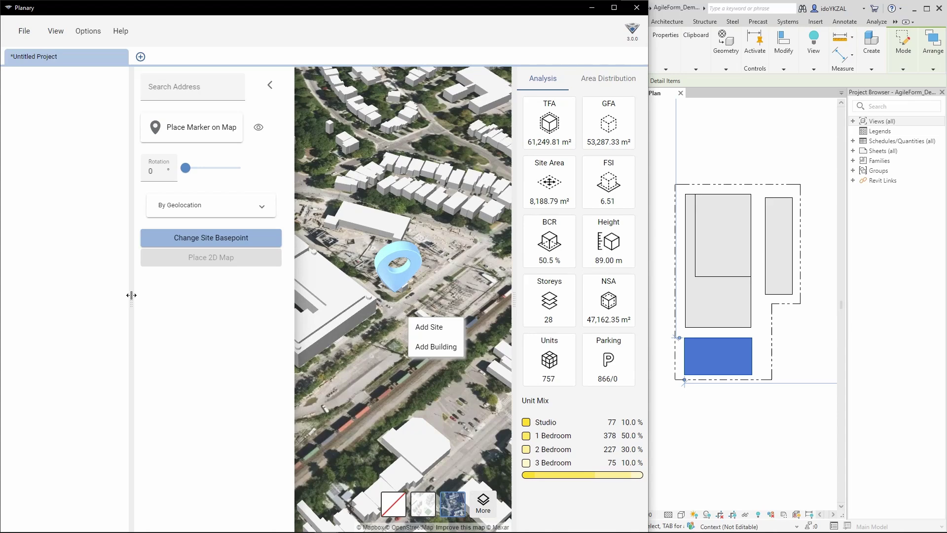
click(374, 313)
right_drag(374, 313, 371, 325)
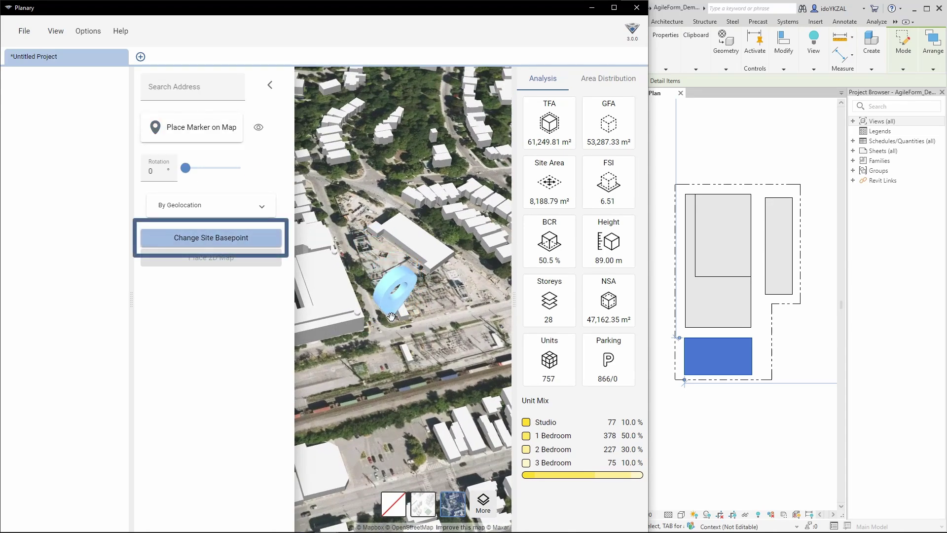
Step: Set the design basepoint to the site corner picked in Revit and rotate it 15°
click(217, 240)
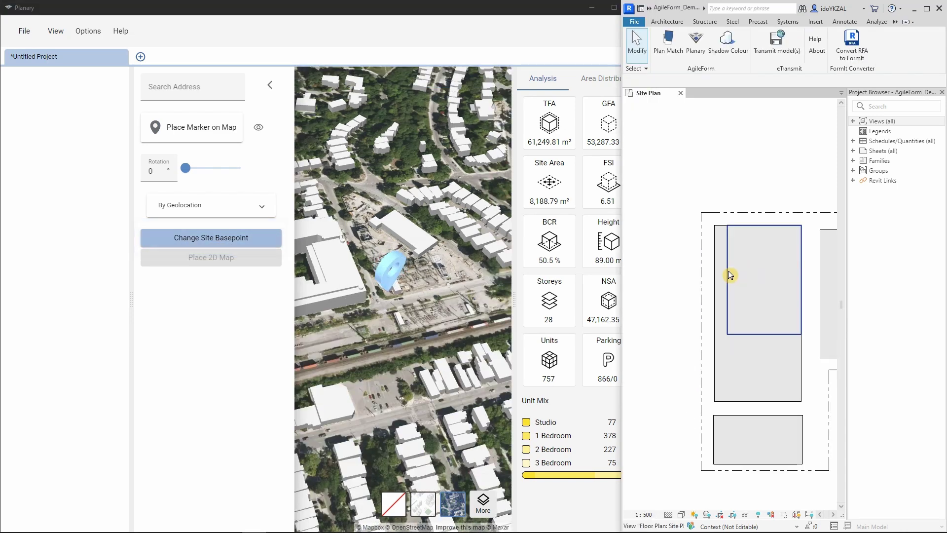
click(234, 242)
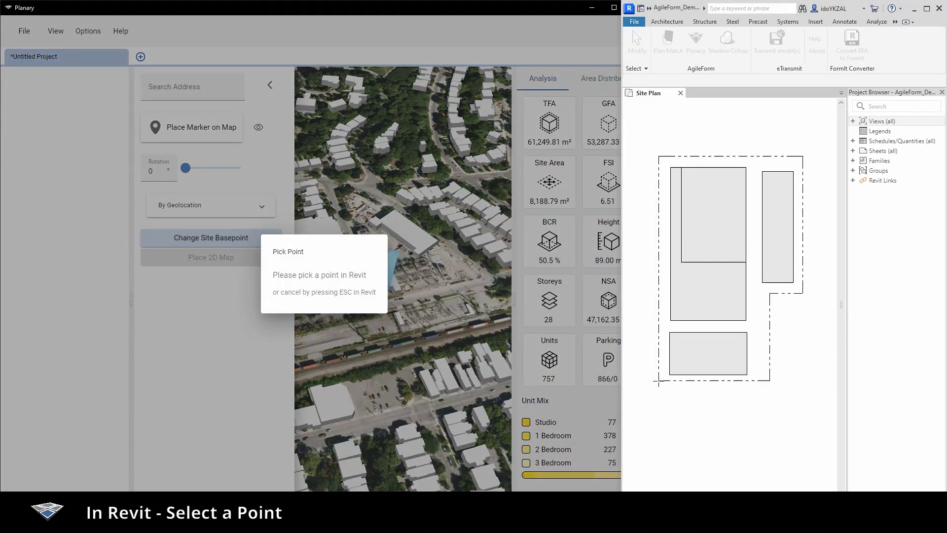
click(659, 380)
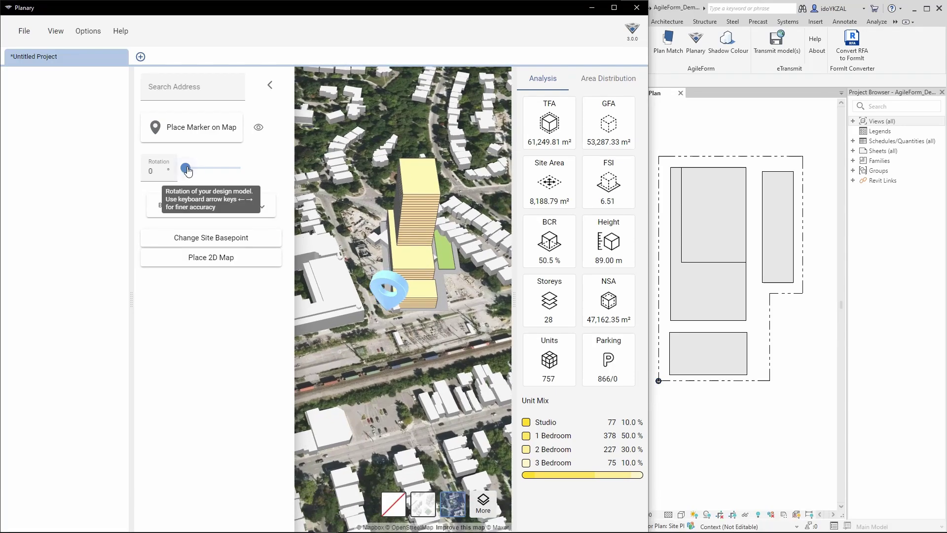
drag(185, 169, 188, 171)
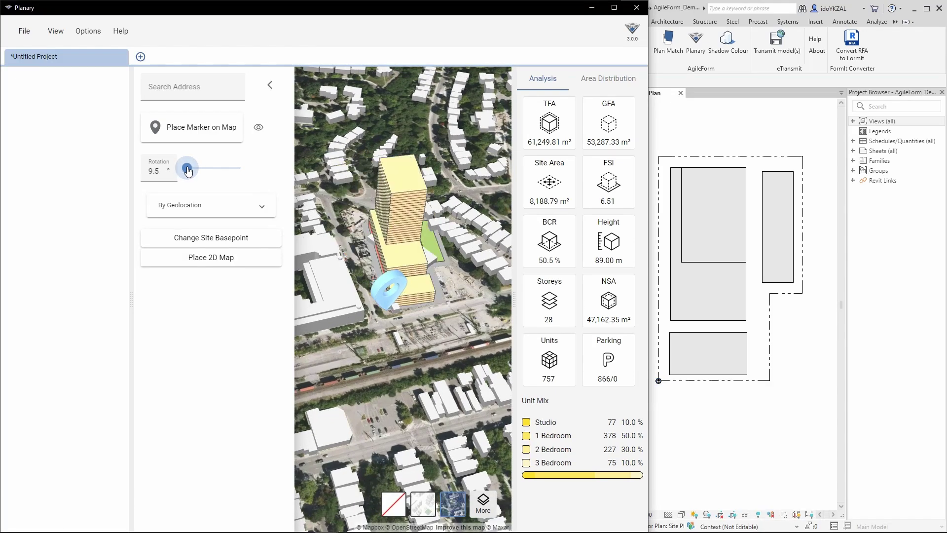
drag(131, 170, 159, 171)
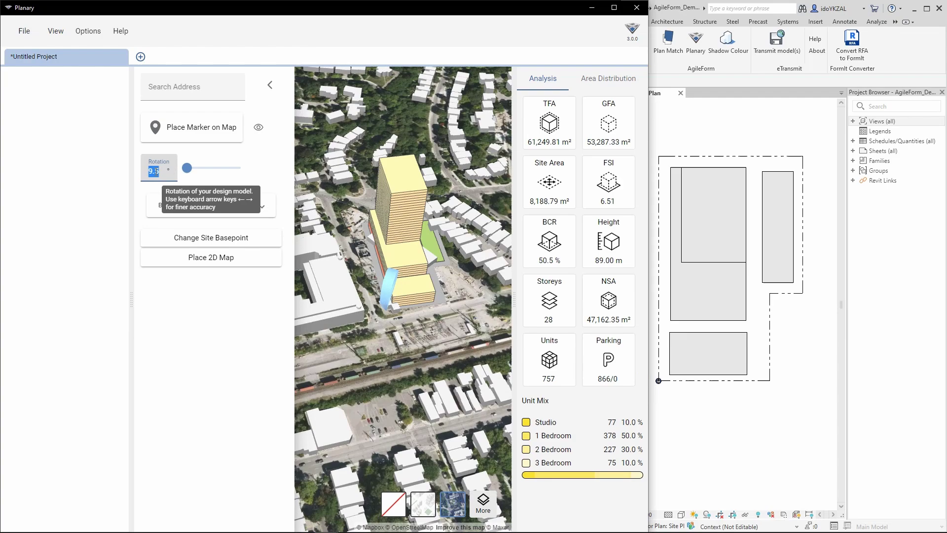
text(15)
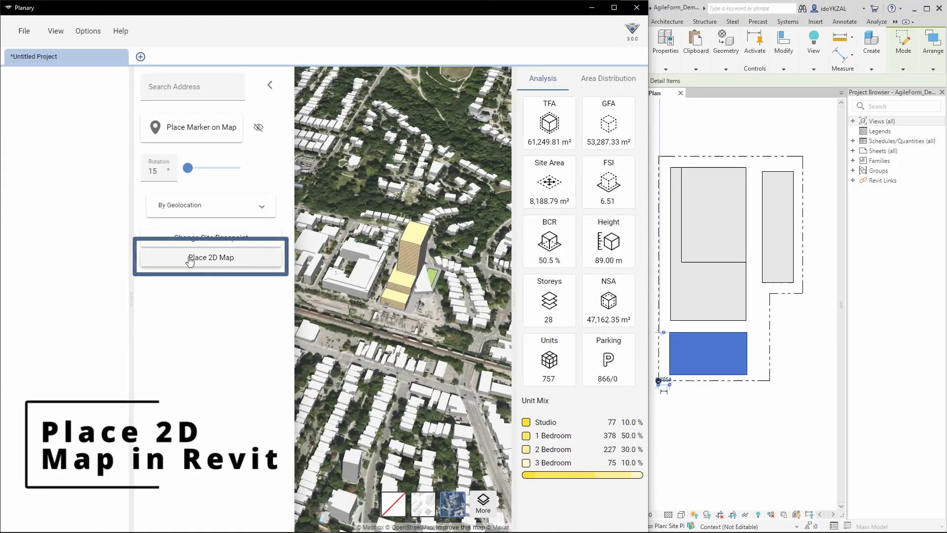
Step: Place the 2D satellite map into Revit's site plan and select the placed image
click(216, 261)
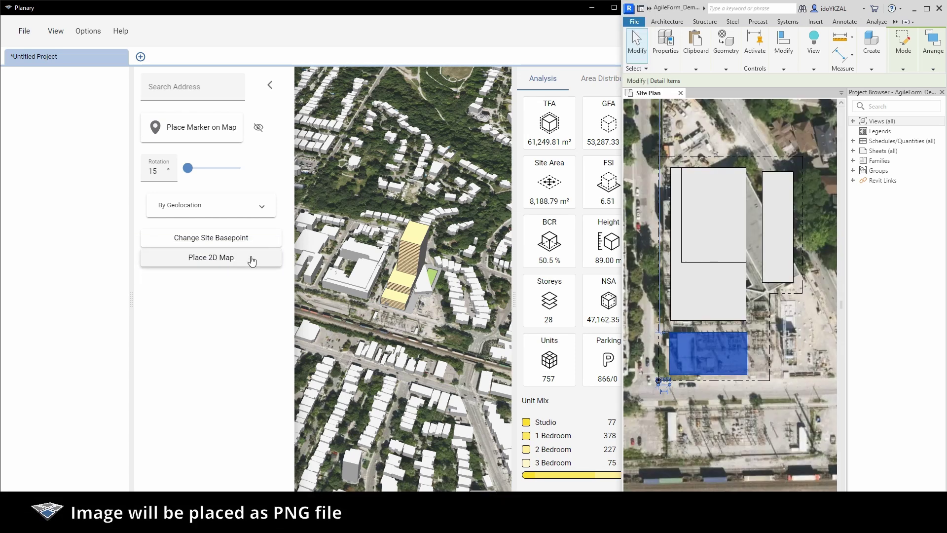
drag(624, 271, 488, 275)
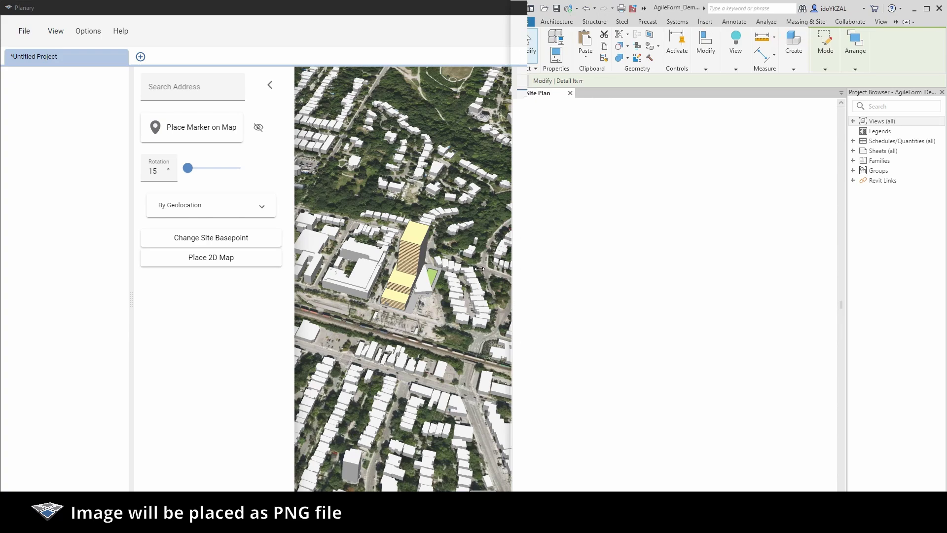
scroll(585, 284, down, 3)
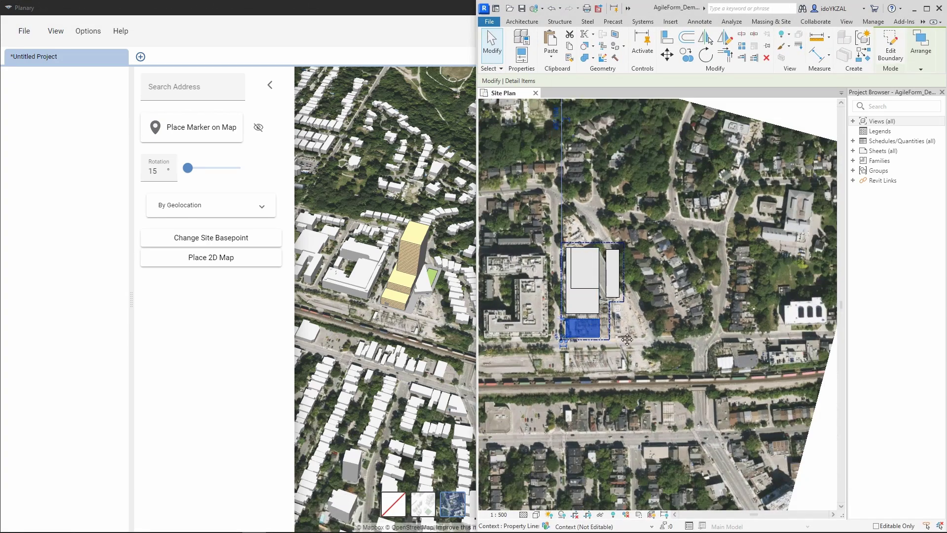
middle_drag(622, 296, 700, 340)
scroll(628, 305, up, 1)
scroll(629, 305, up, 1)
scroll(628, 305, up, 1)
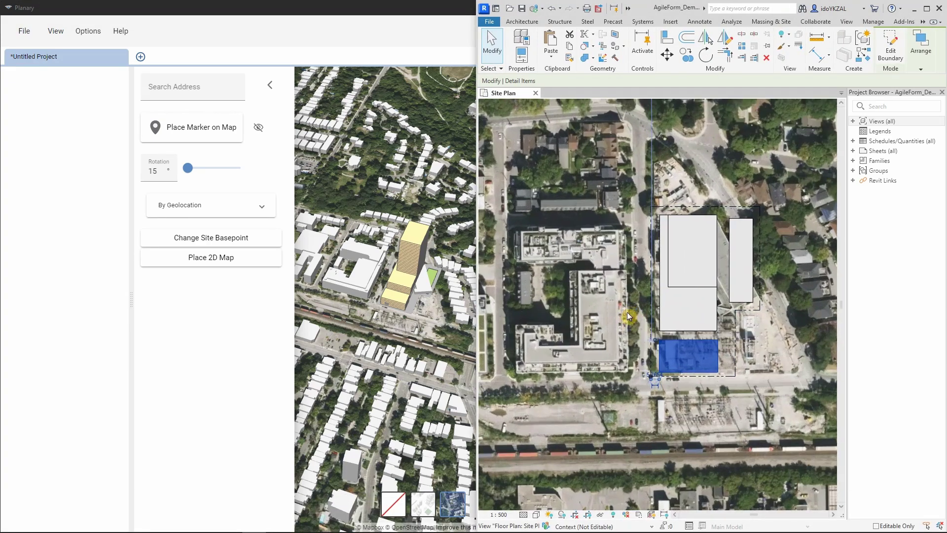
click(628, 305)
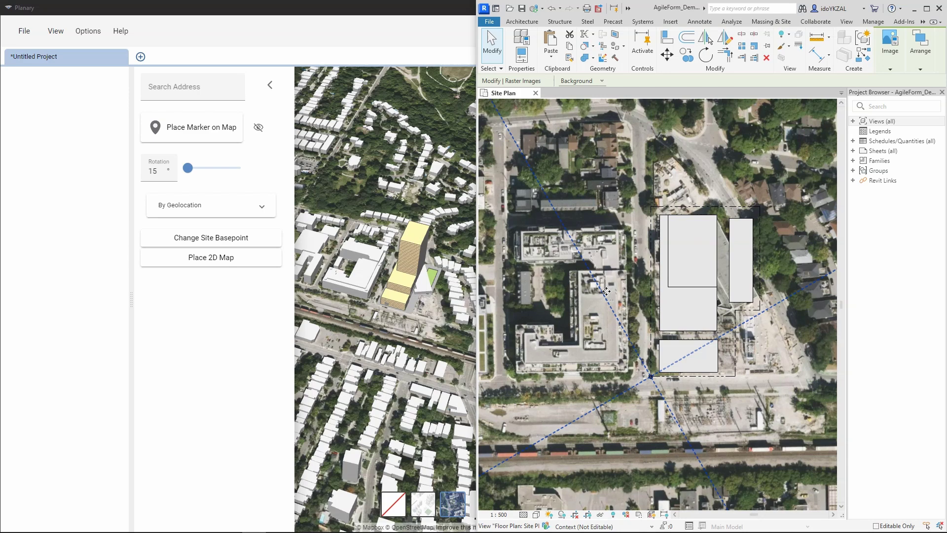
Step: Switch to the light street basemap and hide the context building beside the tower
click(441, 507)
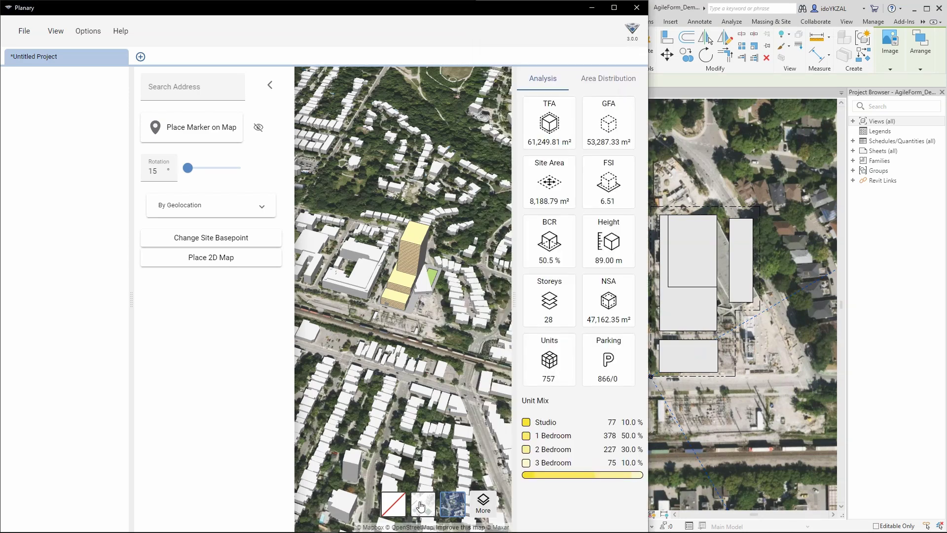
click(423, 508)
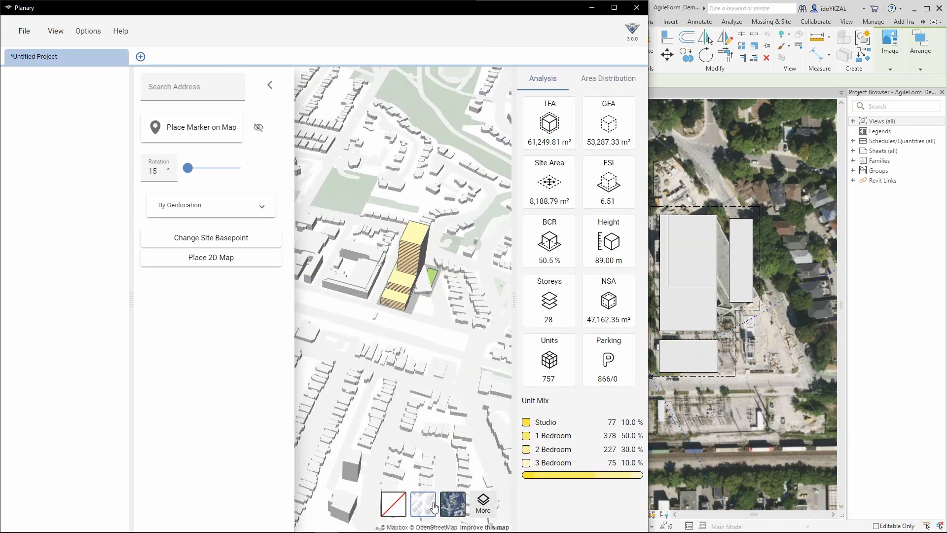
click(483, 503)
click(563, 478)
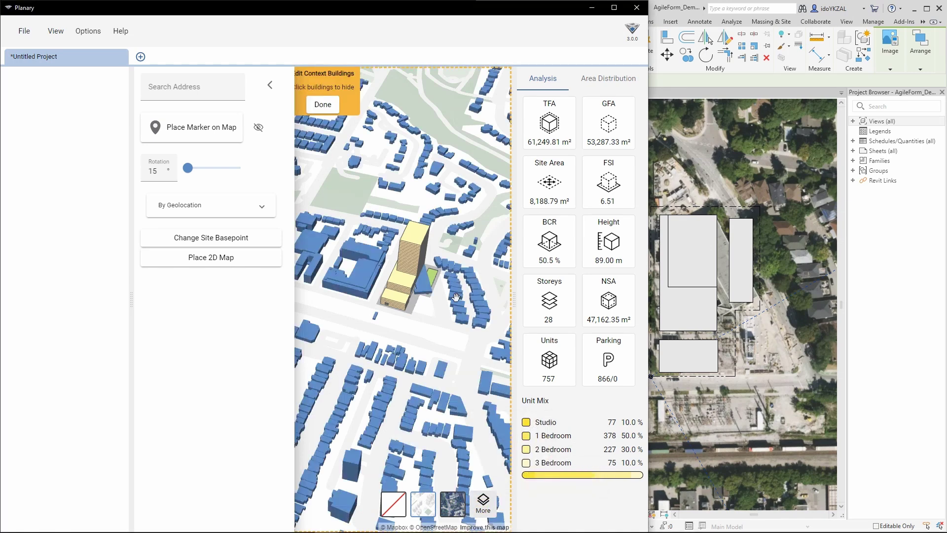
click(425, 284)
scroll(422, 285, up, 2)
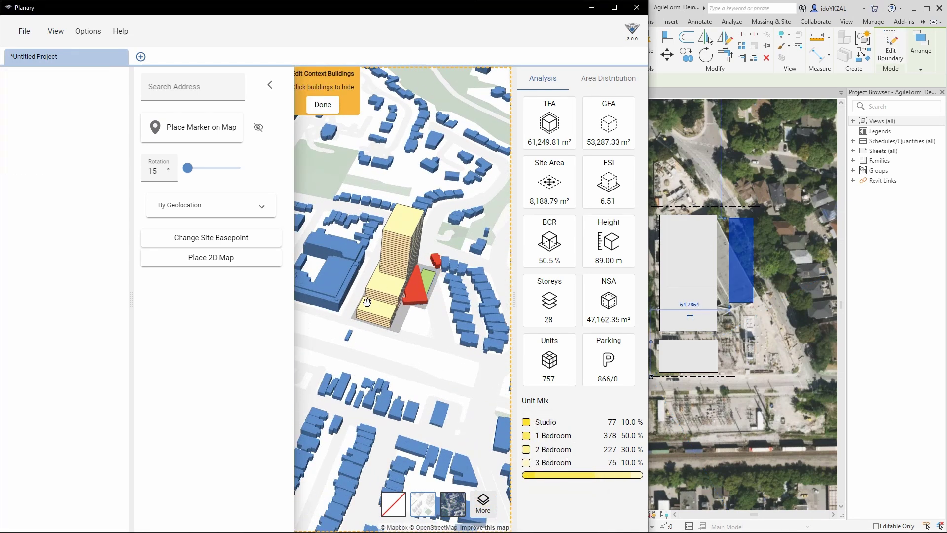
click(323, 104)
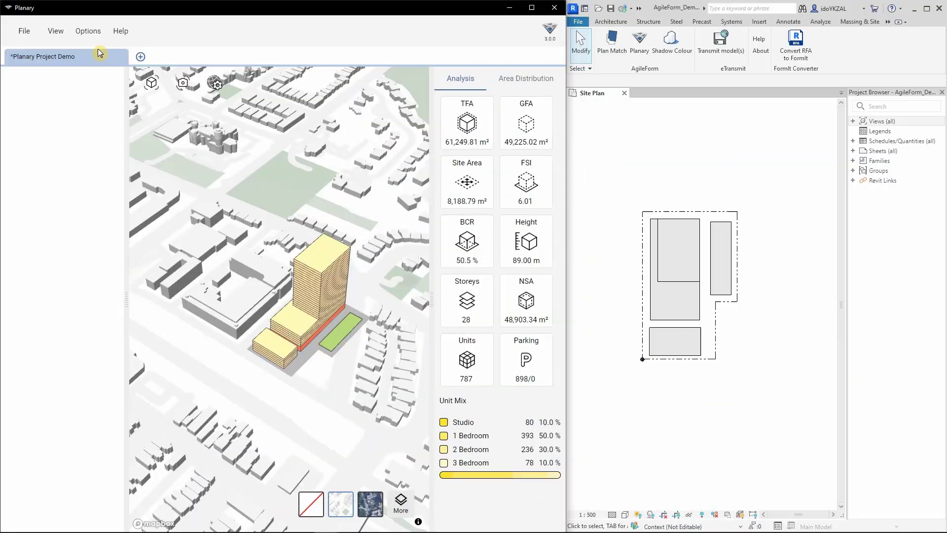
Step: In Preferences, set the Retail space and sell efficiencies to 80% under Building Spaces
click(102, 55)
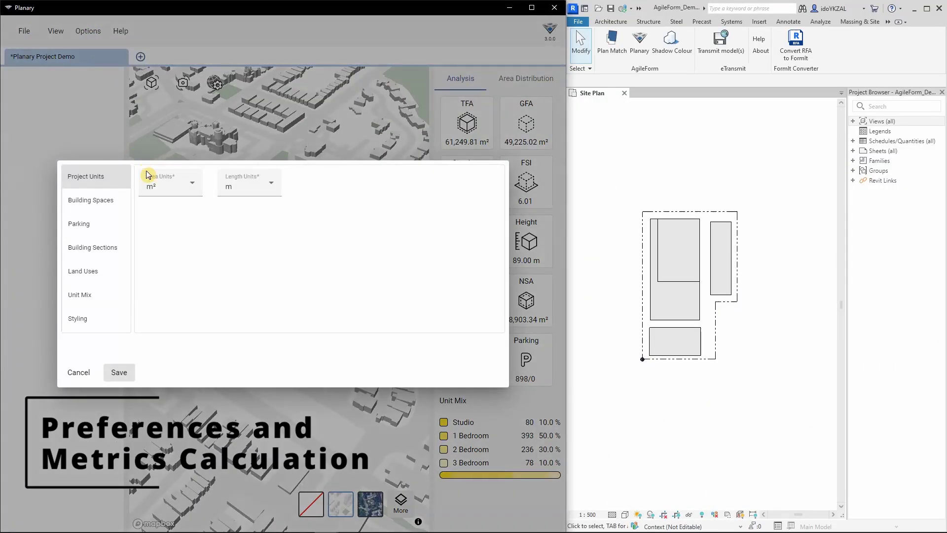
click(158, 186)
click(227, 186)
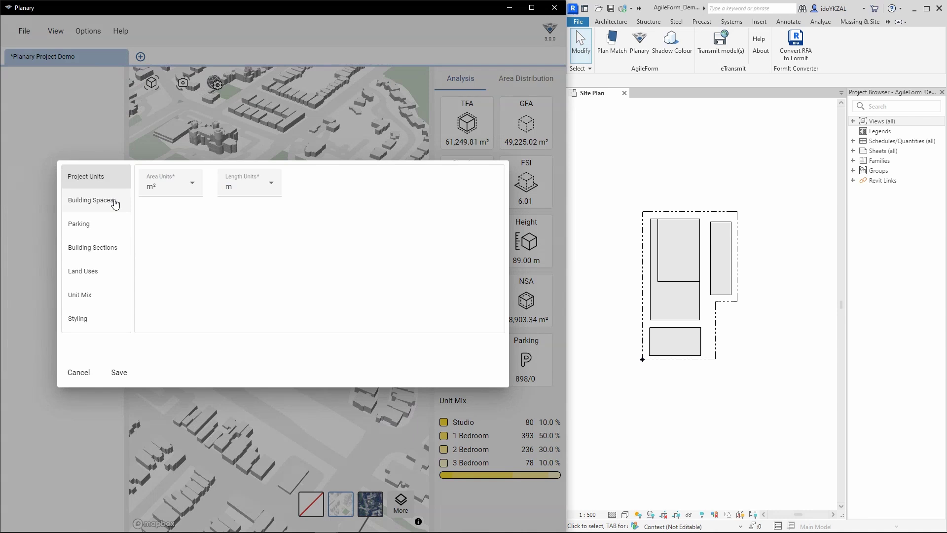
click(115, 205)
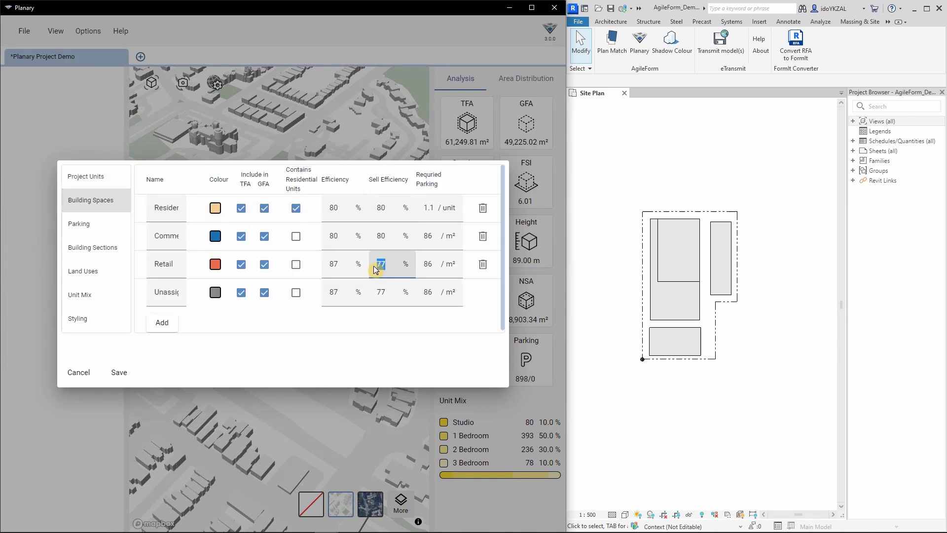
text(80)
click(332, 264)
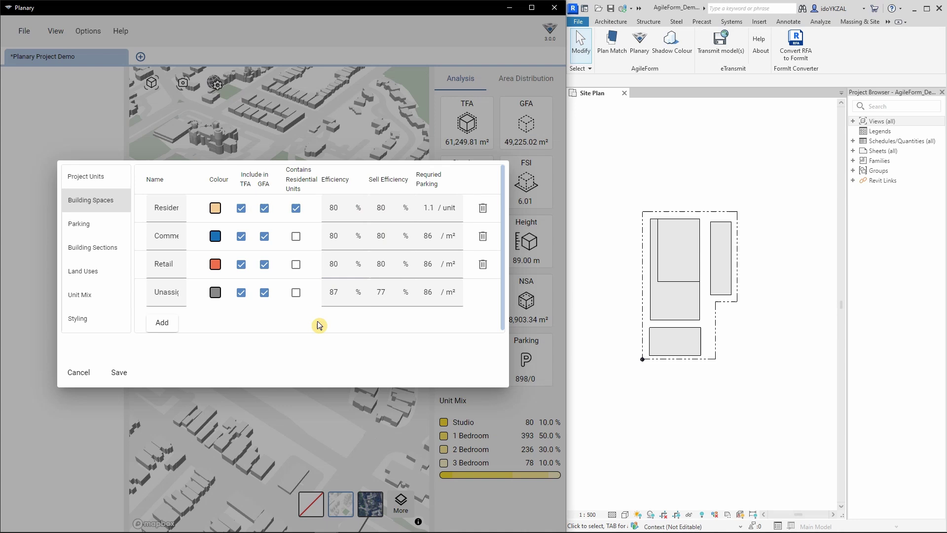
Step: Review the Parking and Building Sections settings, then select the 1 Bedroom name in Unit Mix
click(99, 229)
click(92, 250)
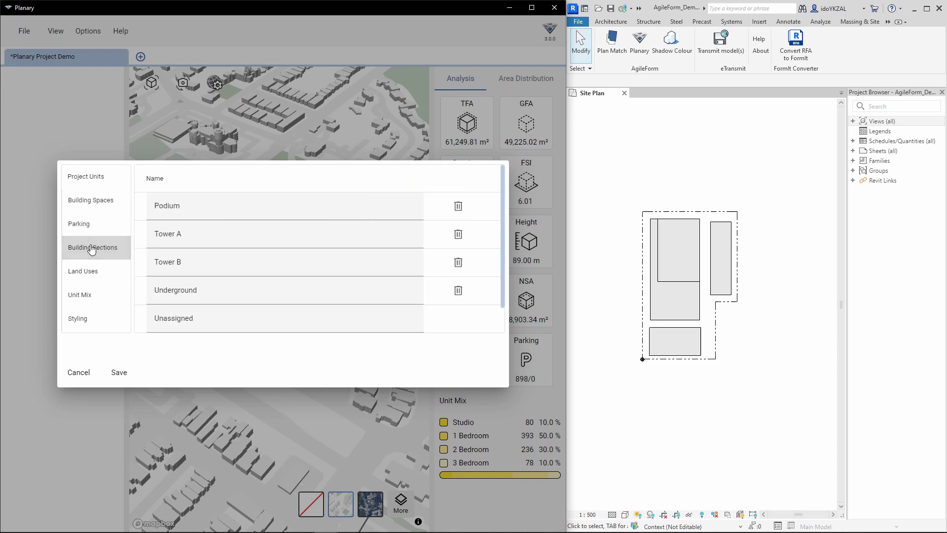
click(93, 295)
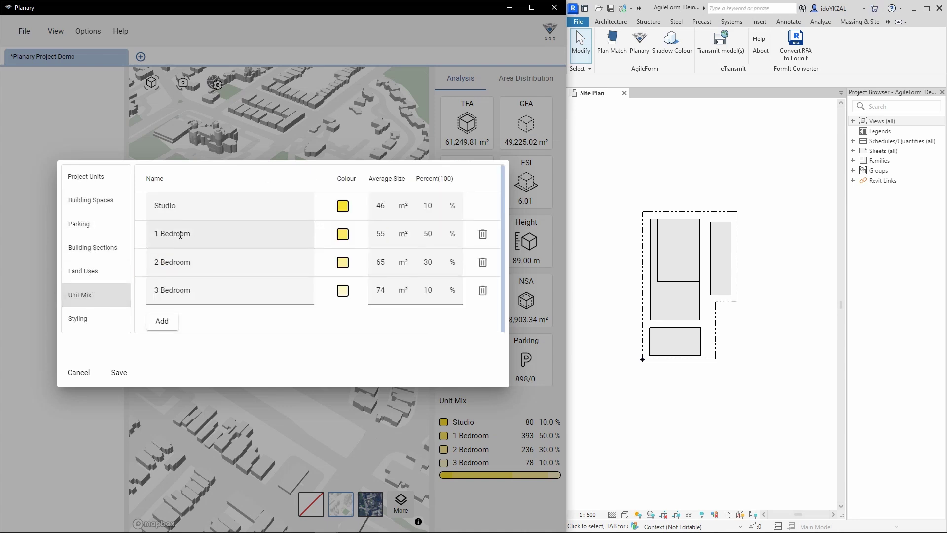
triple_click(204, 238)
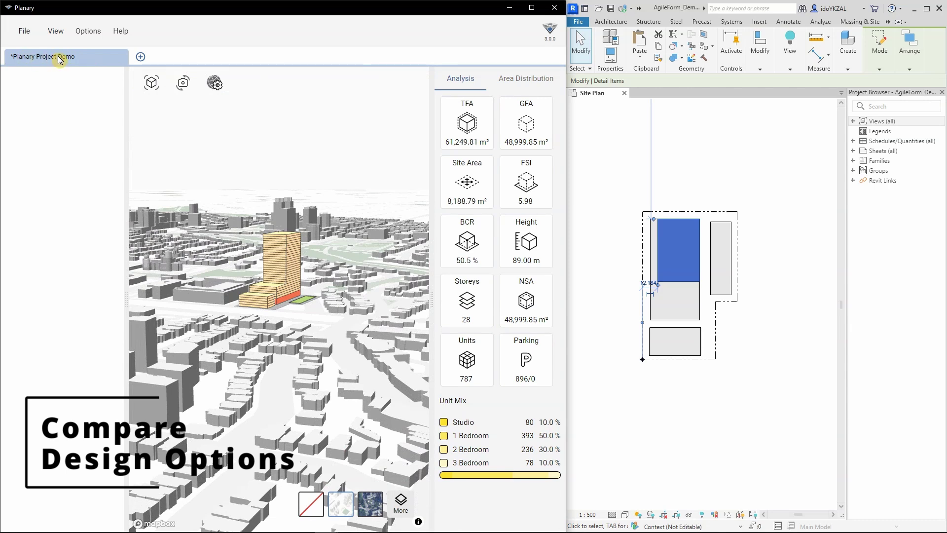
Step: Duplicate the project and set the copy's tower to 34 floors
right_click(59, 60)
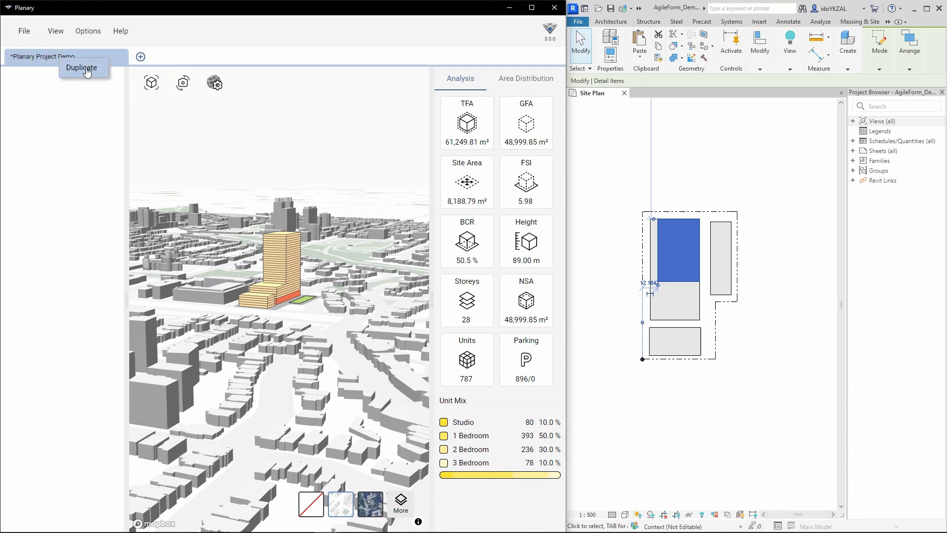
click(87, 72)
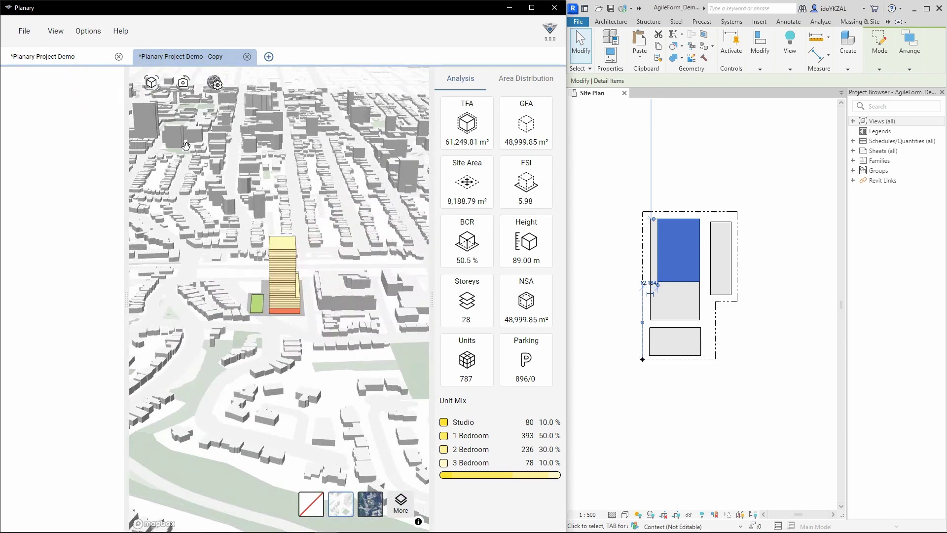
click(281, 263)
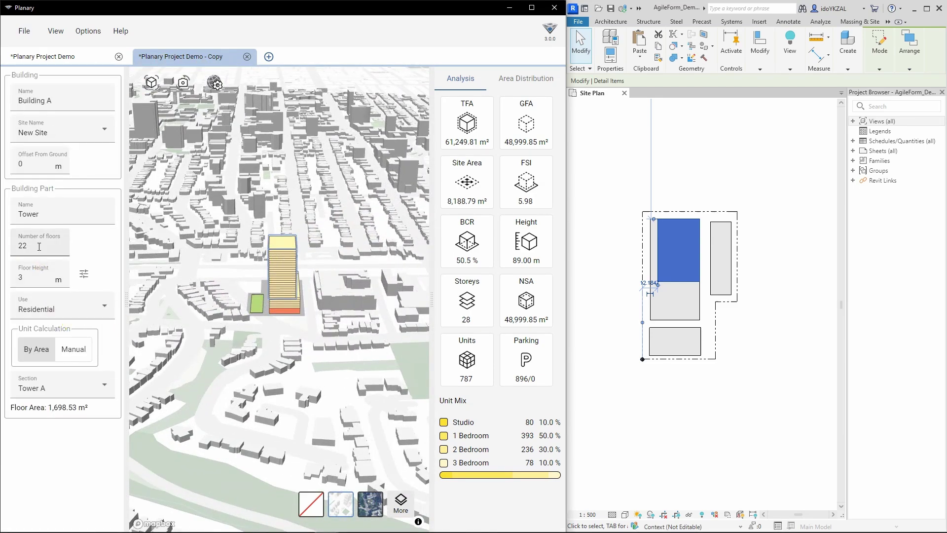
double_click(22, 246)
text(34)
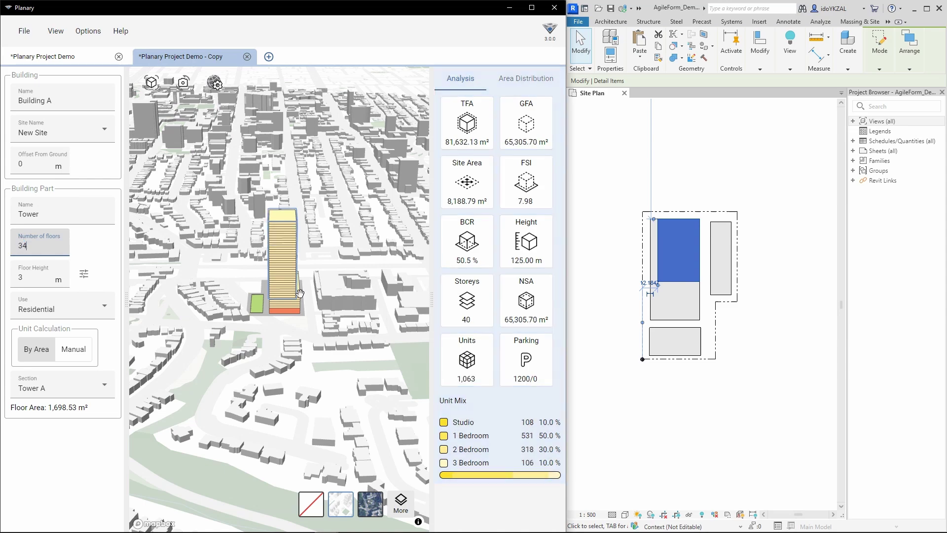
scroll(276, 222, up, 3)
right_drag(274, 254, 301, 289)
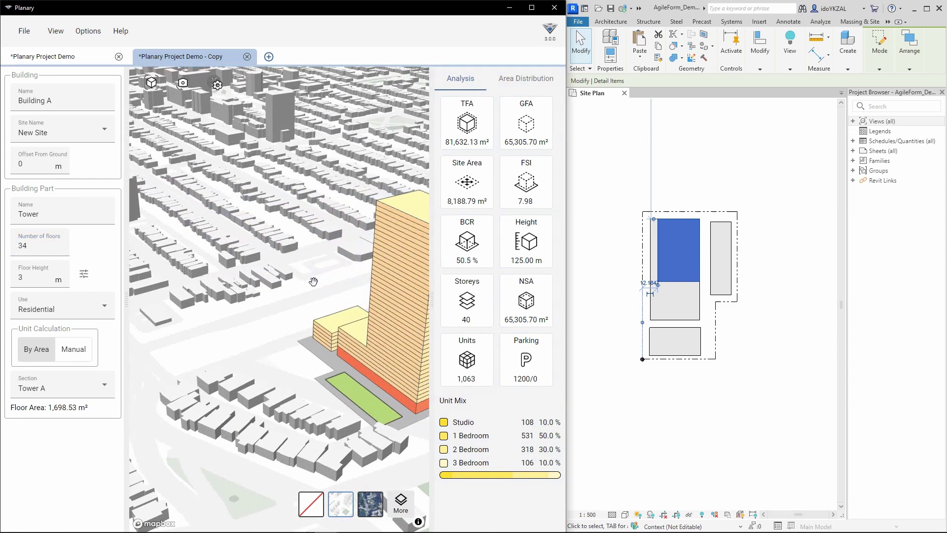
Step: Set the podium to 8 floors, for 42 storeys and 131 m total height
click(289, 292)
double_click(21, 248)
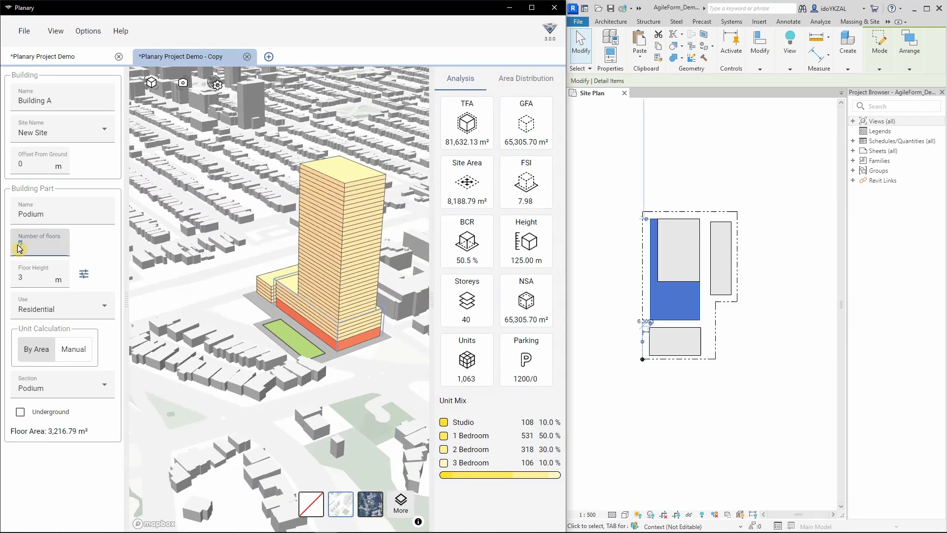
text(8)
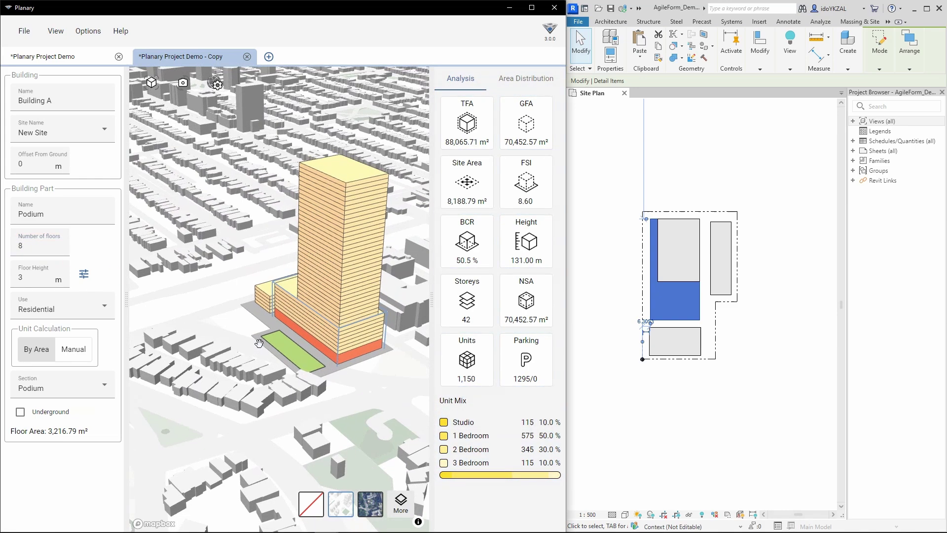
right_drag(311, 311, 374, 343)
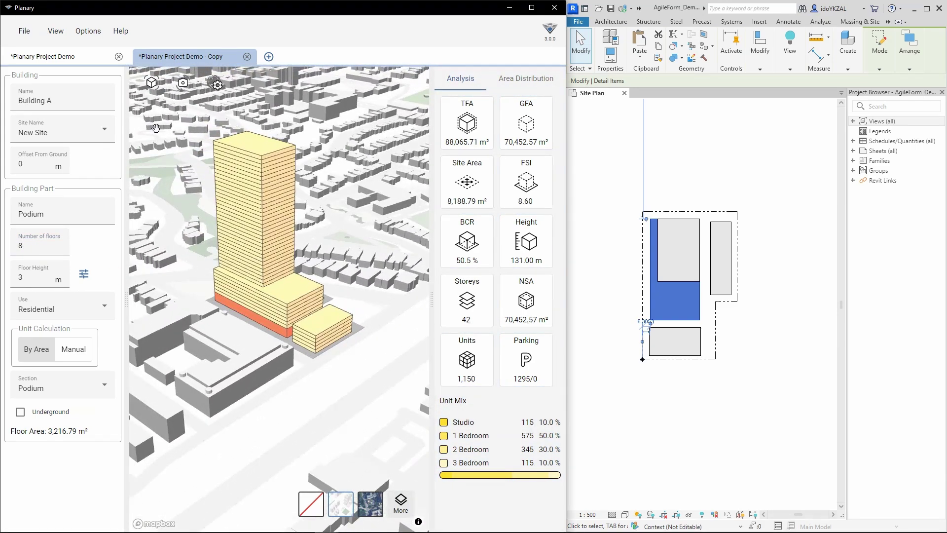
click(84, 60)
Step: Compare the copy with the original project, then return to the copy
click(172, 60)
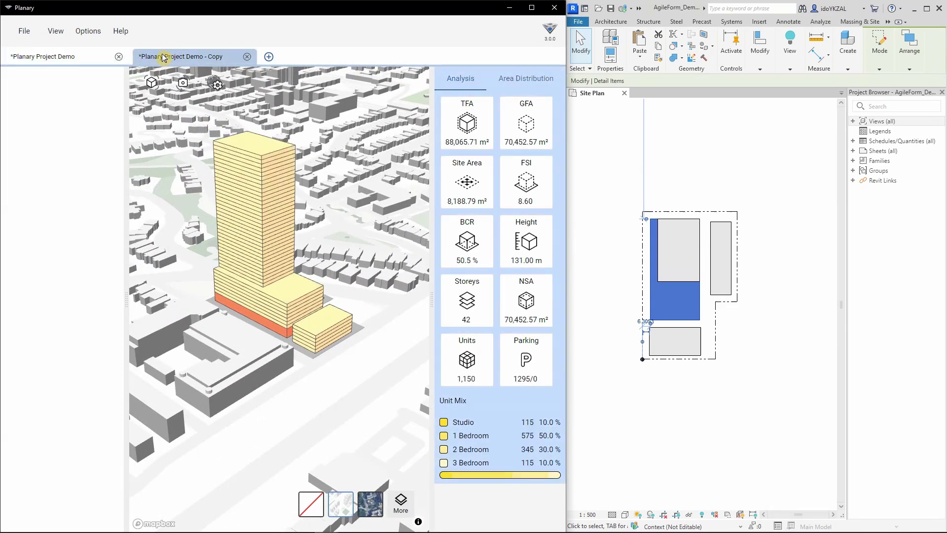
click(82, 56)
click(148, 59)
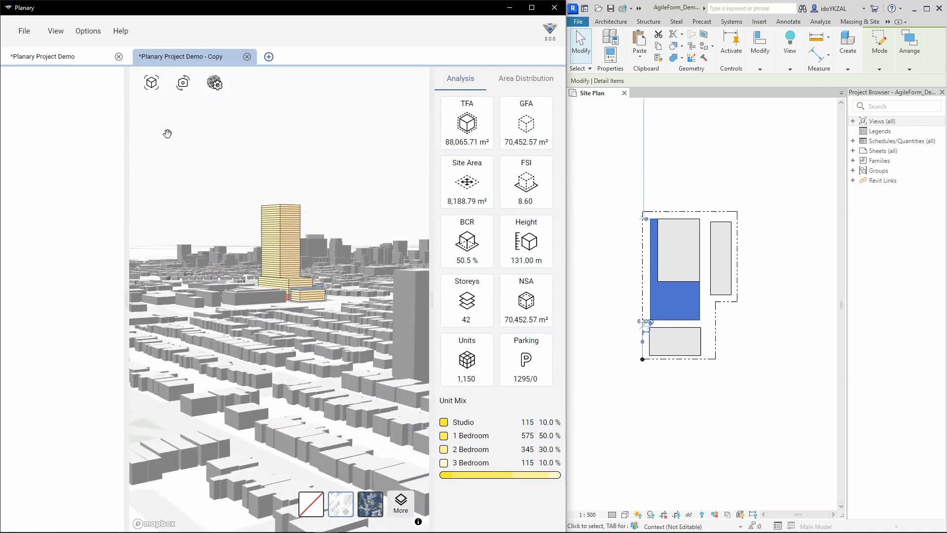
Step: Save the current camera angle as View 1 and recall it from the camera menu
click(183, 83)
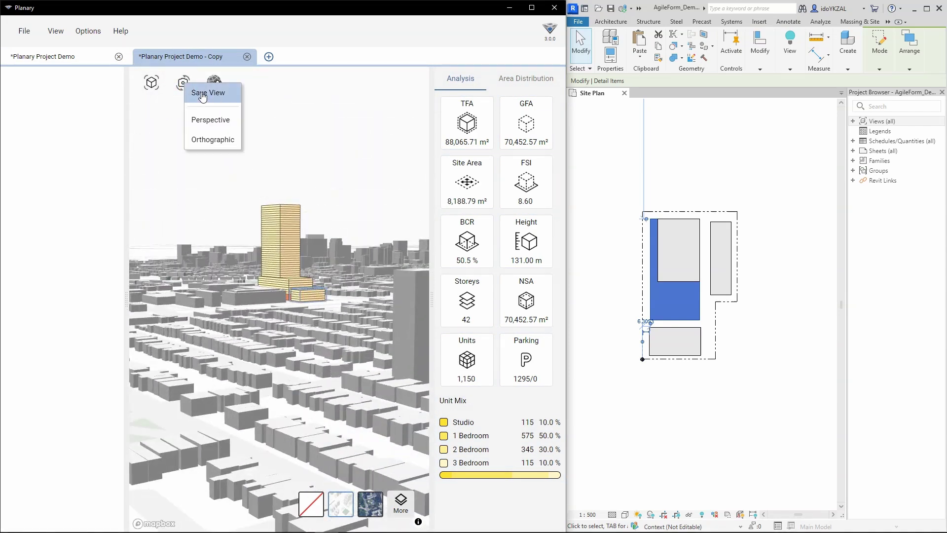
click(211, 95)
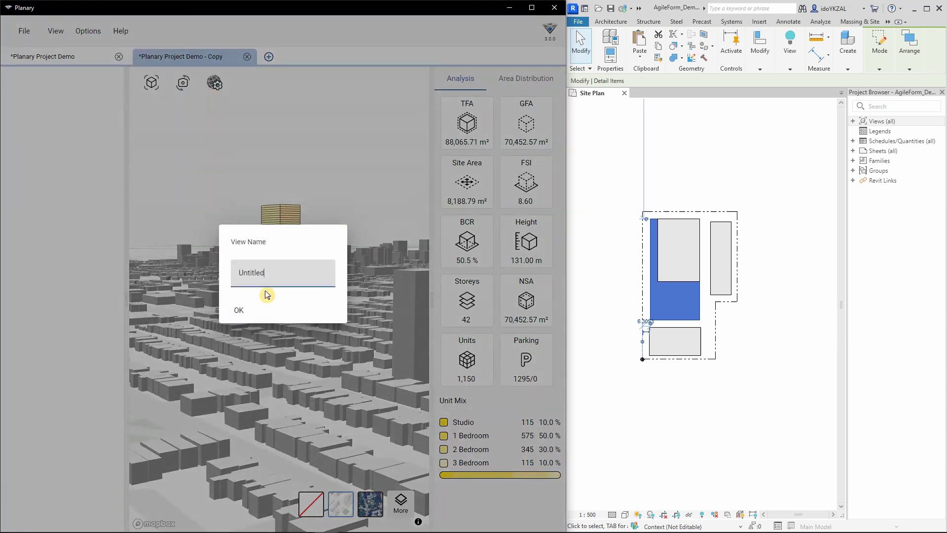
drag(265, 273, 230, 278)
text(View 1)
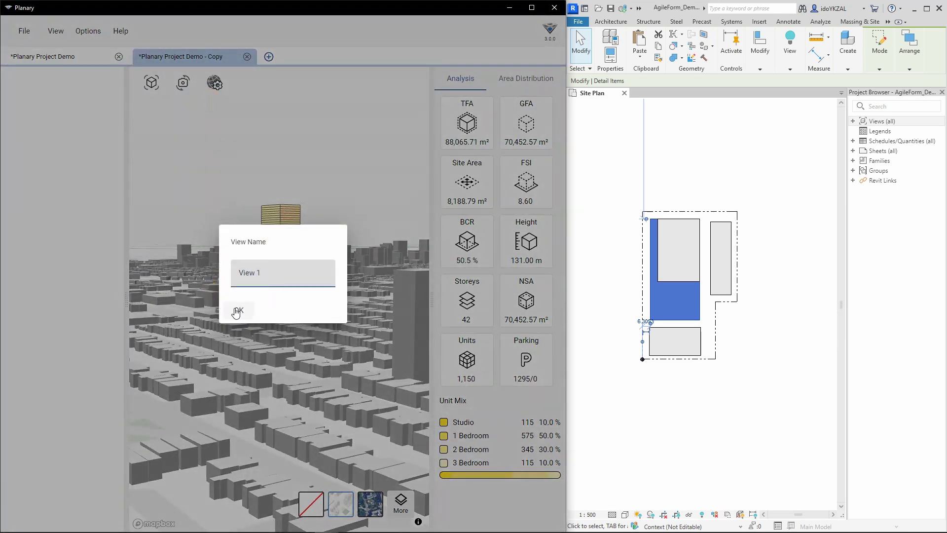
click(236, 311)
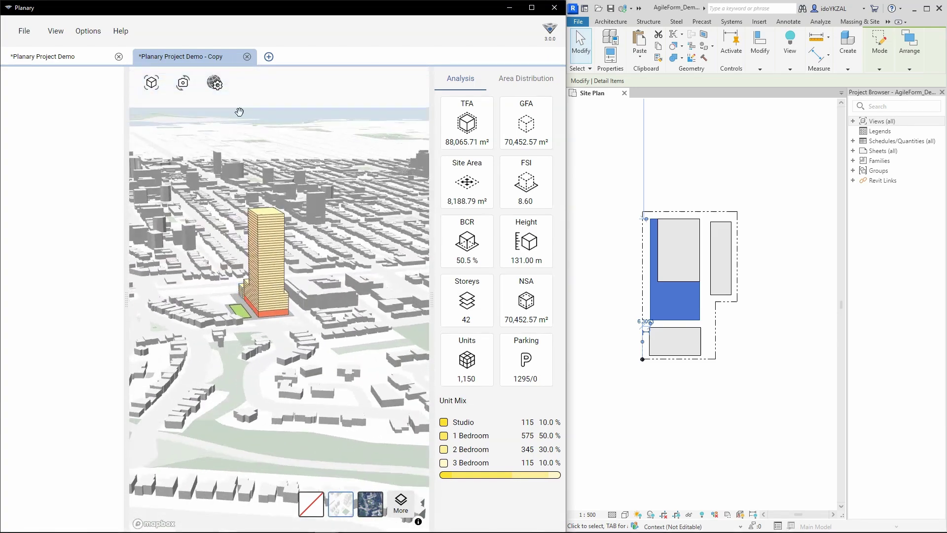
click(182, 82)
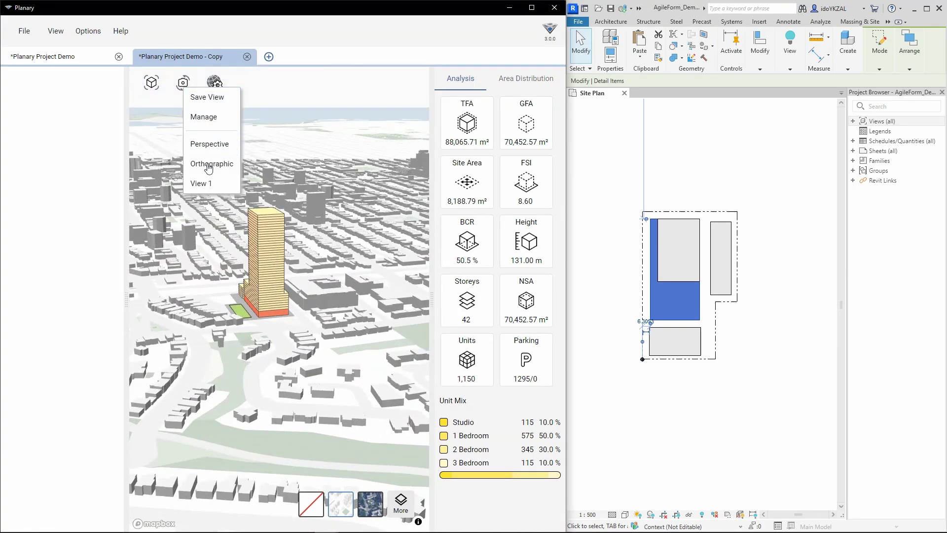
click(215, 185)
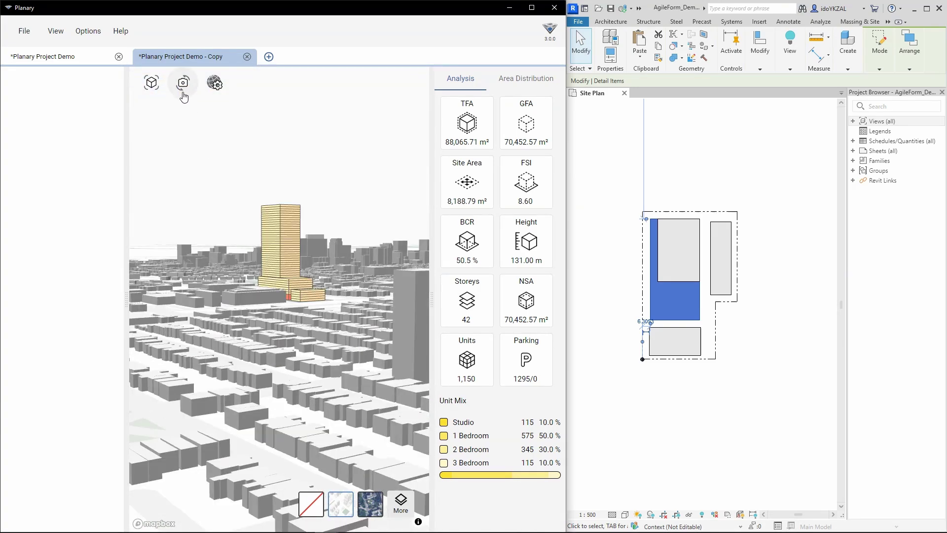
Step: Check the saved views manager and building options, then orbit the map to a new angle
click(183, 84)
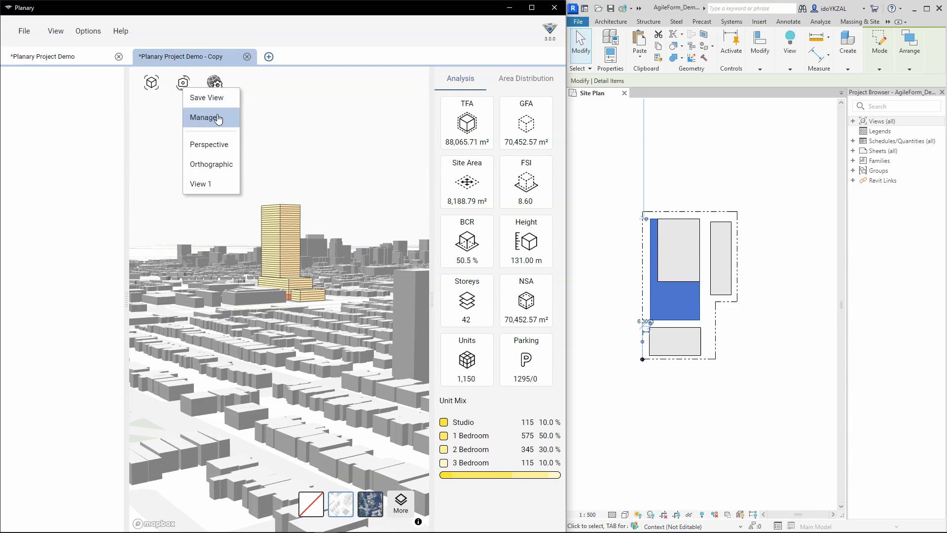
click(218, 119)
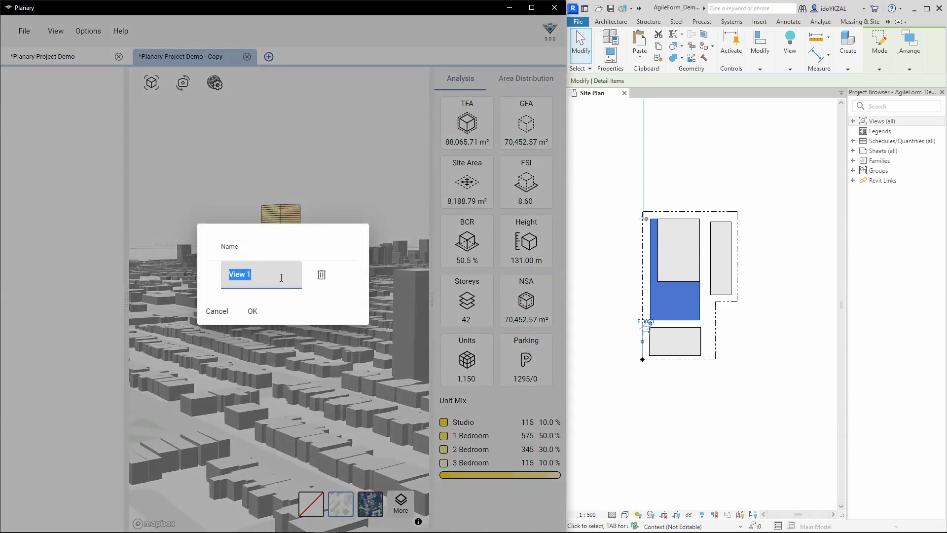
click(253, 312)
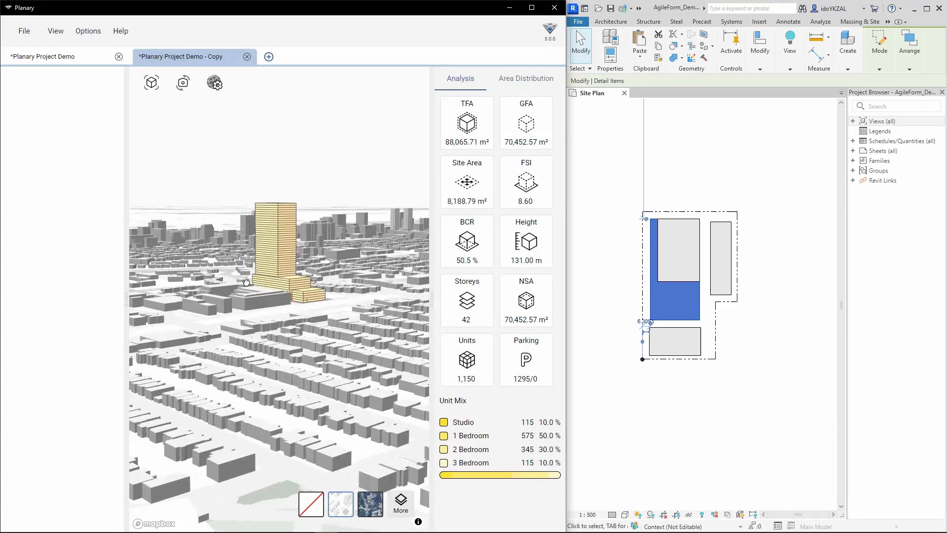
right_click(259, 296)
click(312, 259)
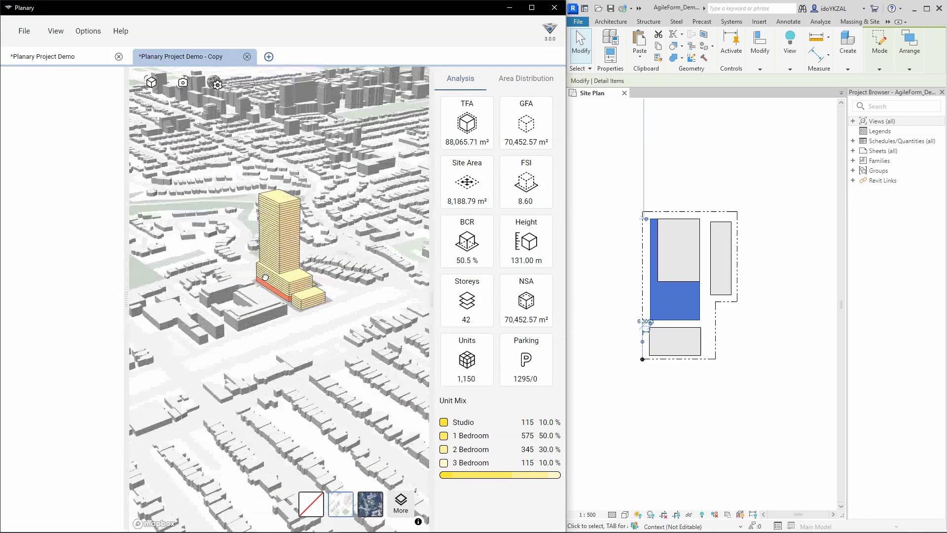
right_drag(313, 259, 213, 248)
Step: Back in the original project, draw a detail line west of the site in Revit
click(86, 61)
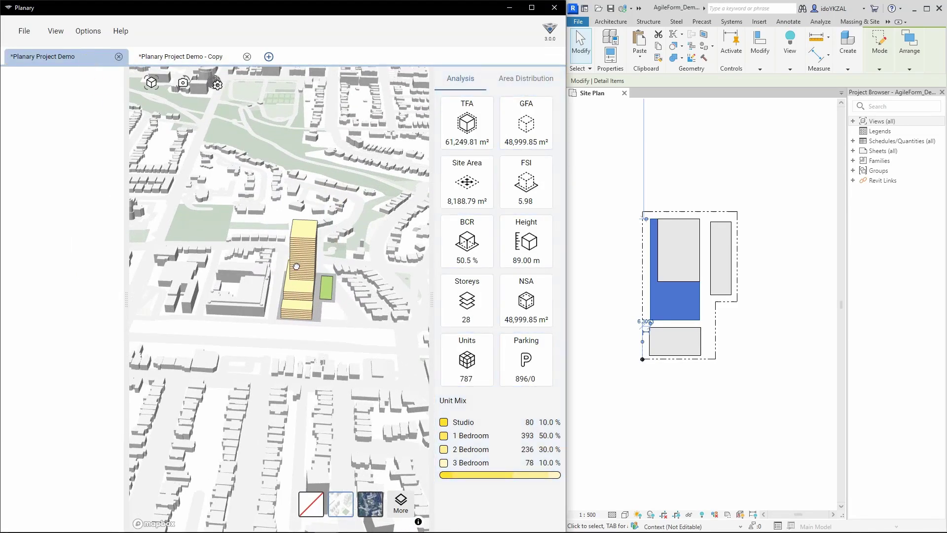
click(593, 230)
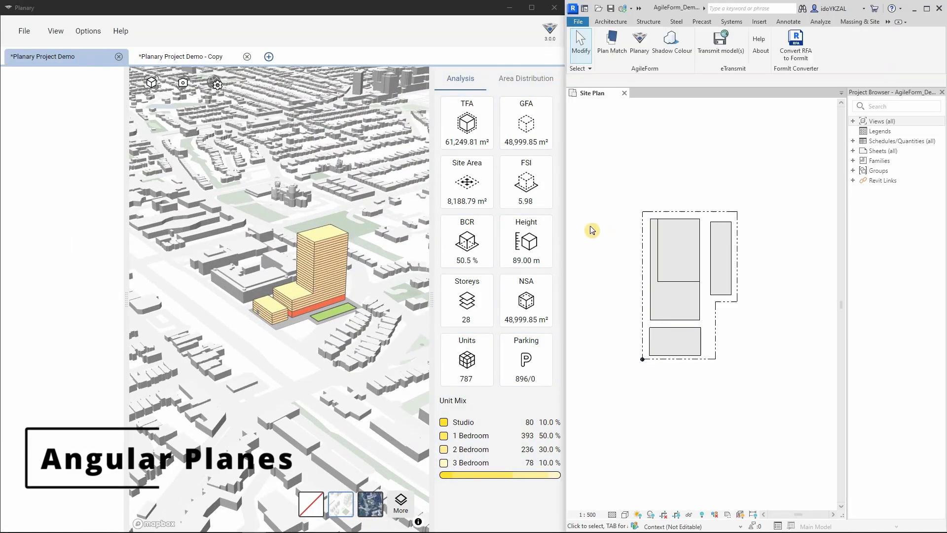
scroll(634, 286, up, 2)
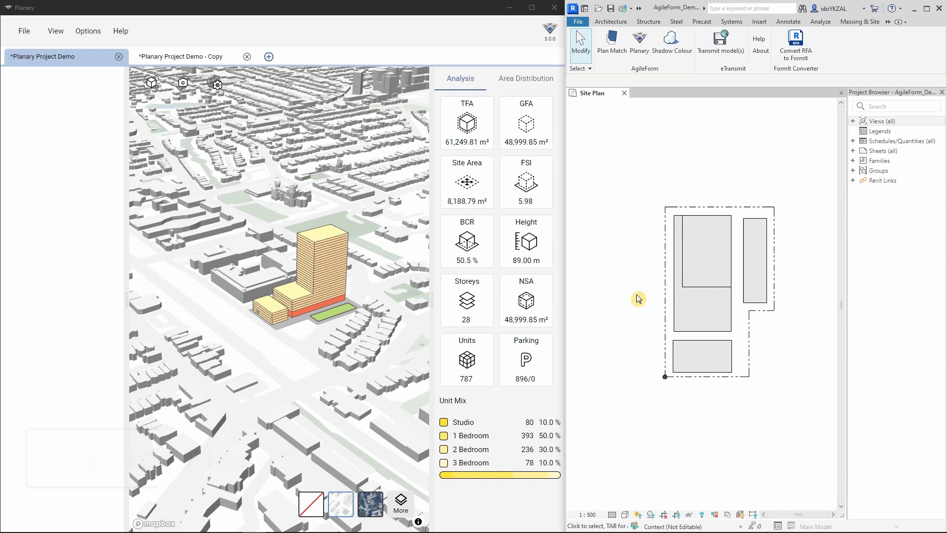
key(d)
key(l)
click(651, 176)
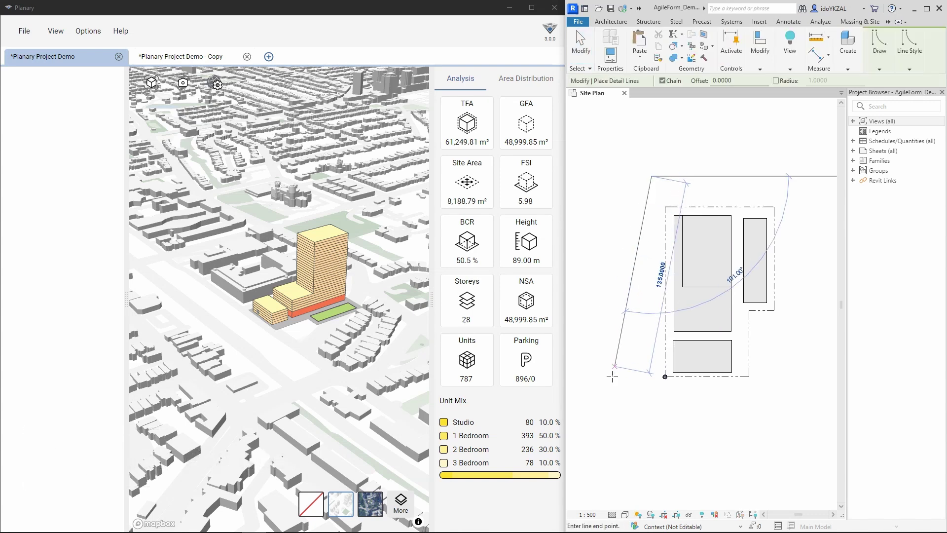
click(606, 406)
key(Escape)
key(Escape)
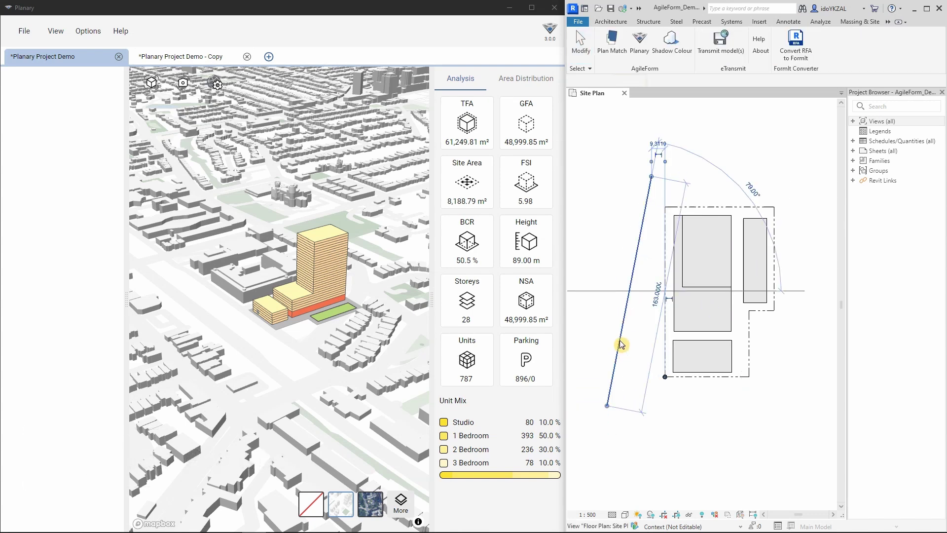
scroll(310, 328, up, 2)
Step: Add an angular plane on that line: 0.3 thick, 250 m long, angled 61°
right_click(303, 318)
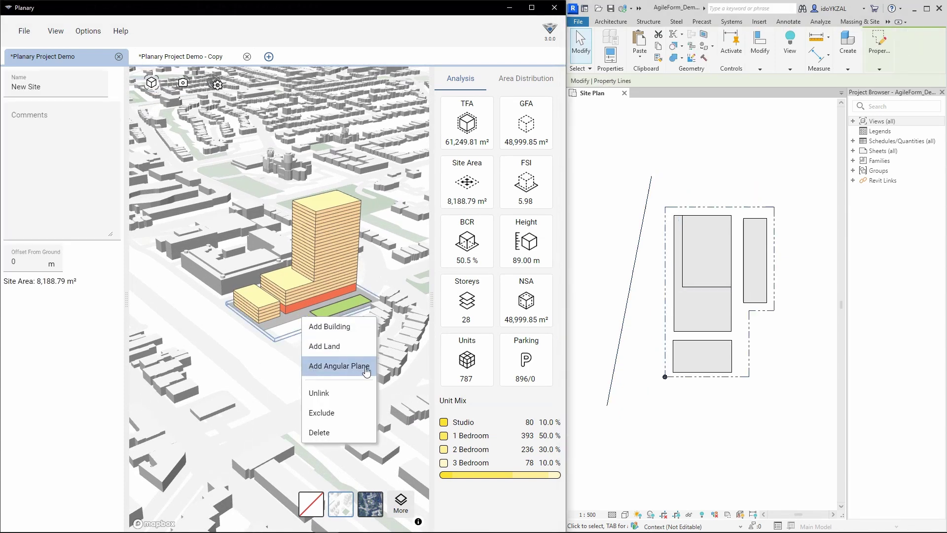
click(367, 373)
click(620, 354)
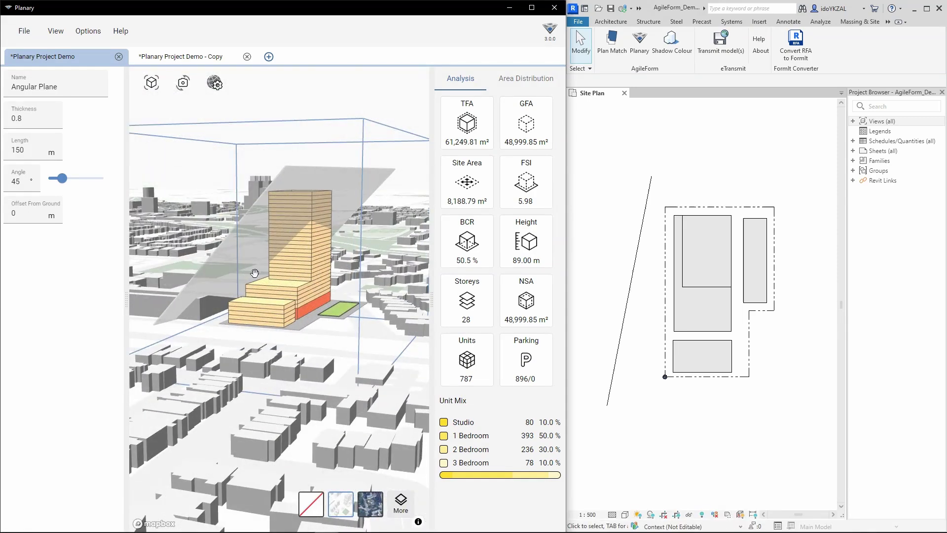
click(24, 118)
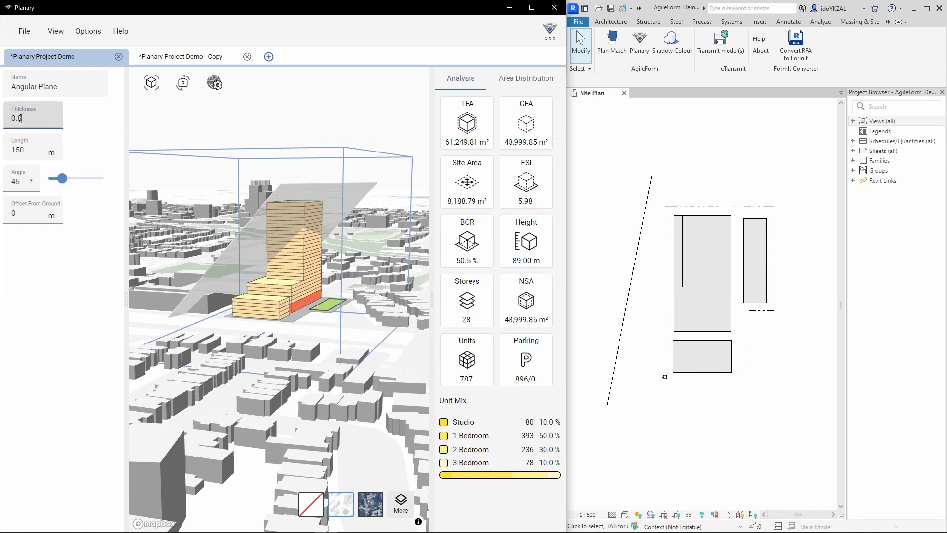
text(0.3)
drag(29, 151, 9, 153)
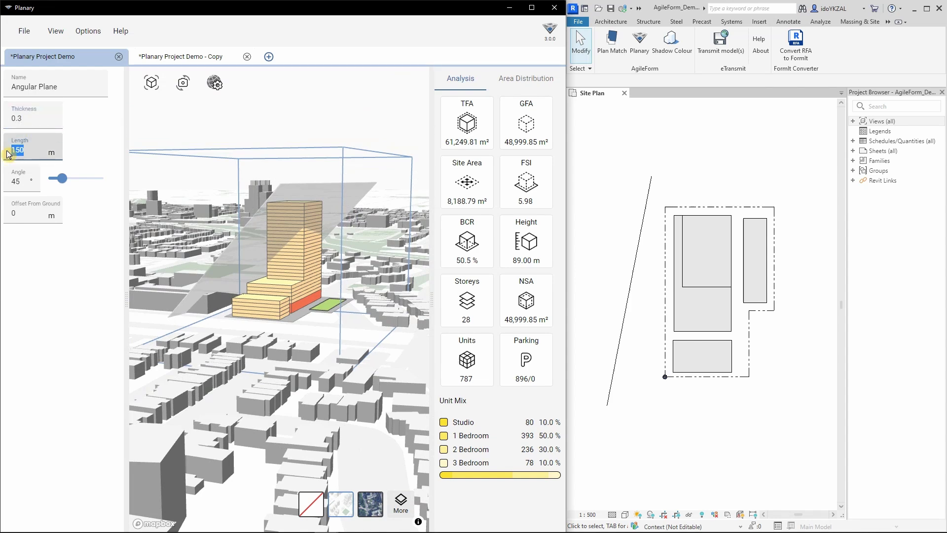
text(250)
click(63, 181)
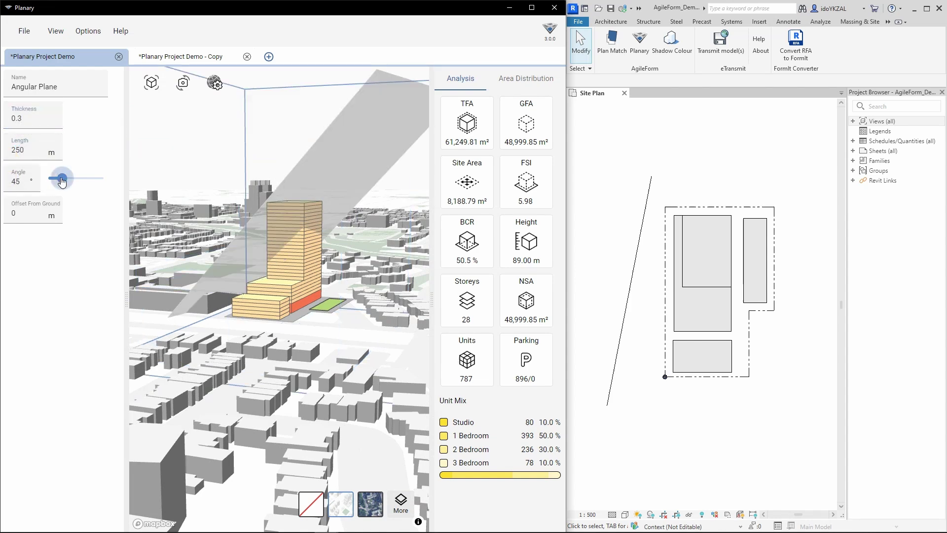
drag(67, 183, 68, 183)
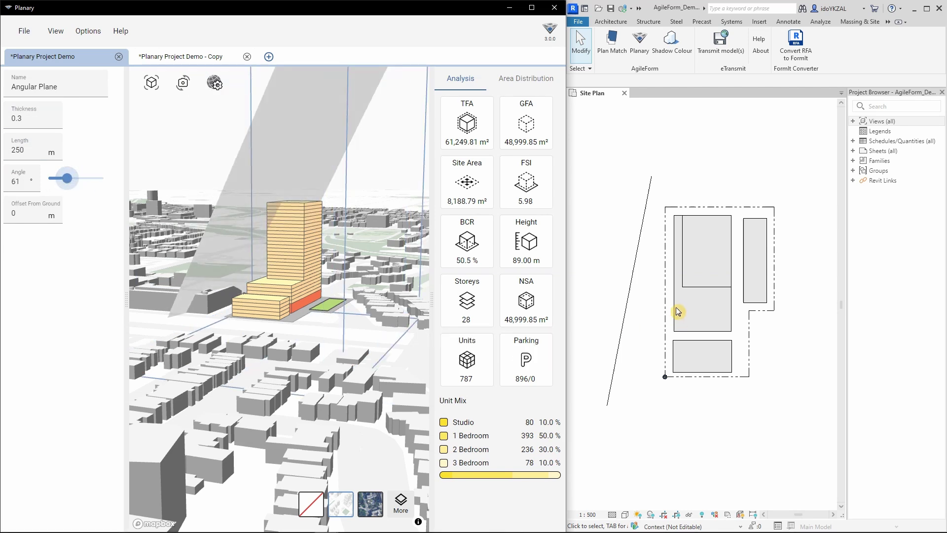
Step: Move the Revit site line's endpoints to reposition the angular plane
click(629, 279)
mouse_move(652, 176)
mouse_down()
mouse_move(634, 209)
mouse_move(633, 197)
mouse_up()
drag(607, 405, 621, 408)
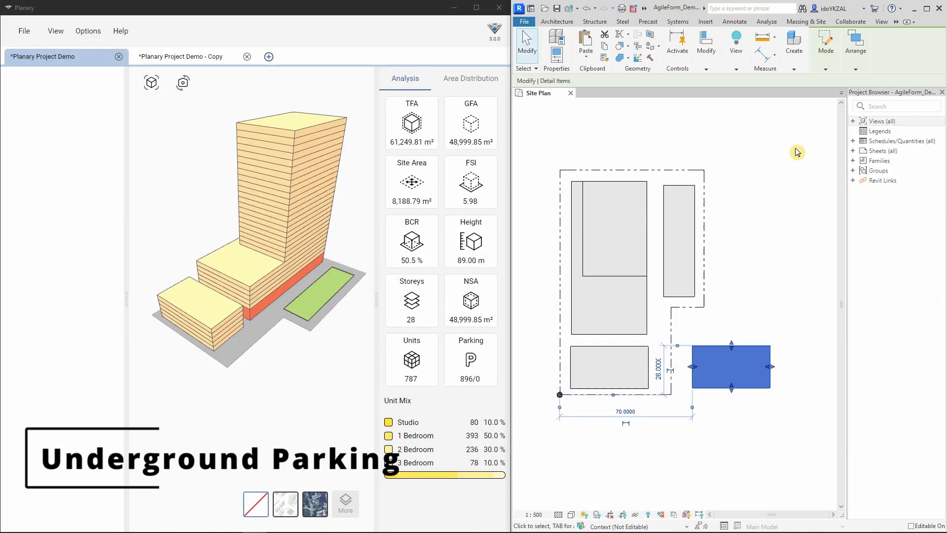
Step: Copy the Revit filled region onto the site and stretch it to the top edge
click(856, 59)
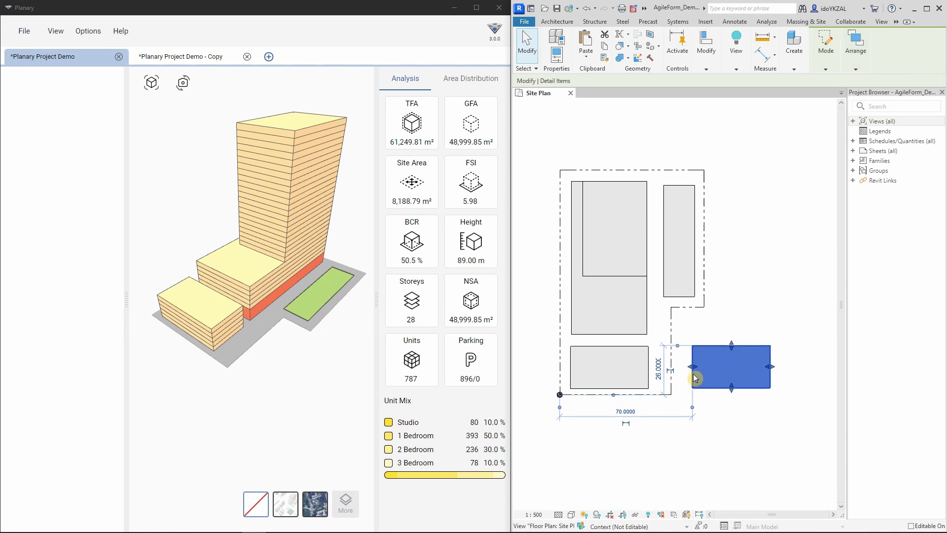
mouse_move(730, 363)
mouse_down()
mouse_move(584, 371)
mouse_move(673, 368)
mouse_move(664, 368)
mouse_up()
drag(618, 345, 617, 172)
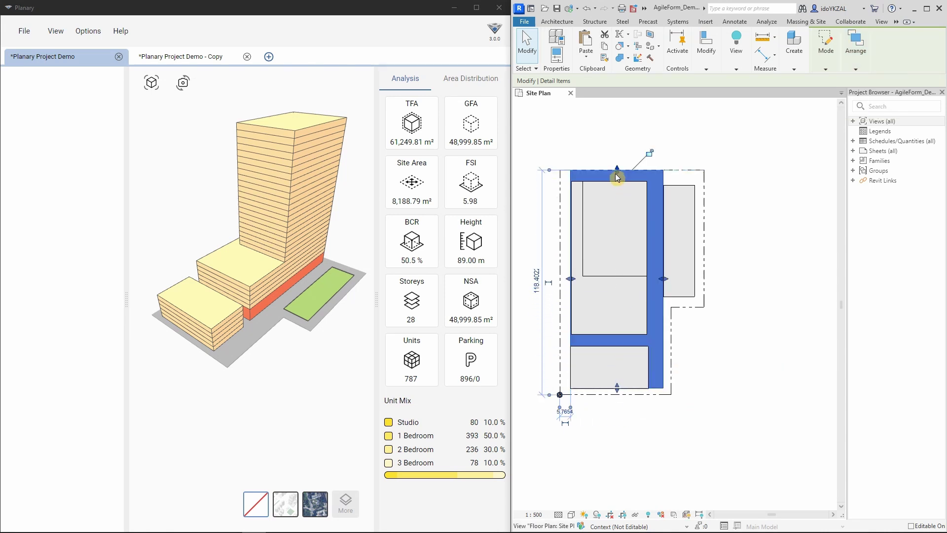
Step: Add a building on the site from the copied region and rename it Parking
click(260, 327)
right_click(259, 326)
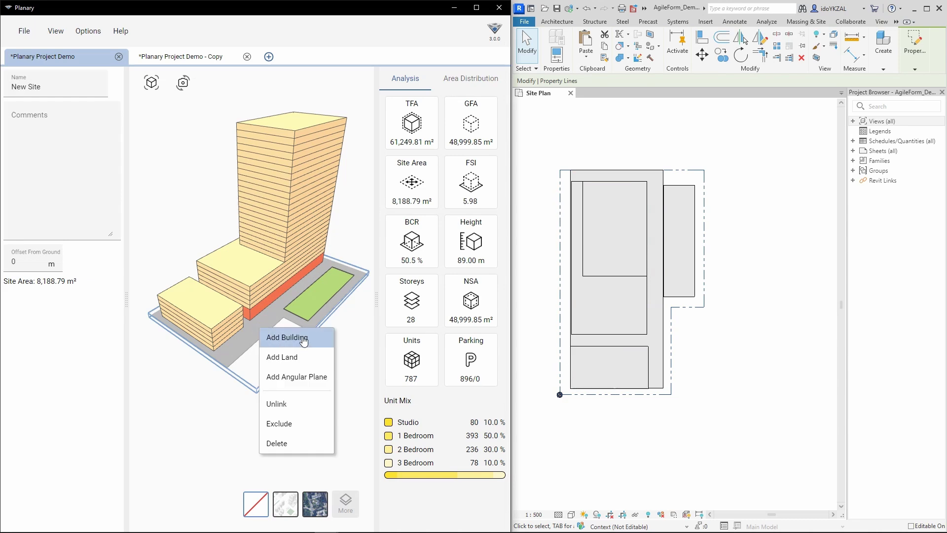
click(287, 337)
click(667, 320)
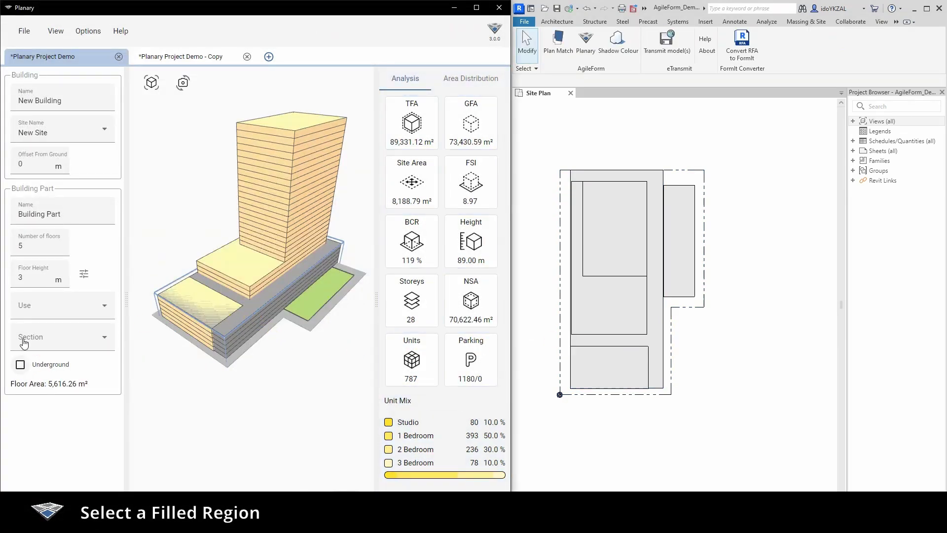
triple_click(71, 213)
text(Parking)
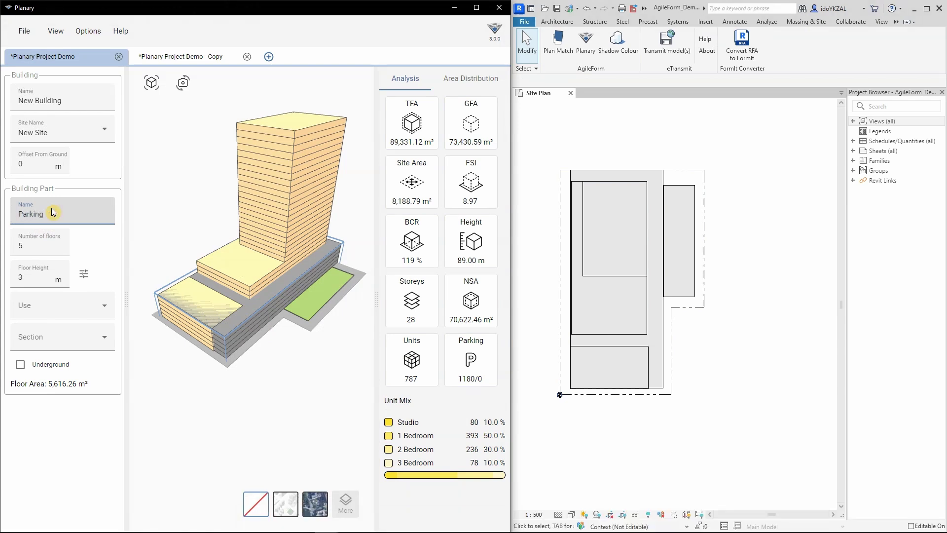
Step: Give Parking 3 floors, Underground Parking use and Underground section, marked as underground
click(26, 243)
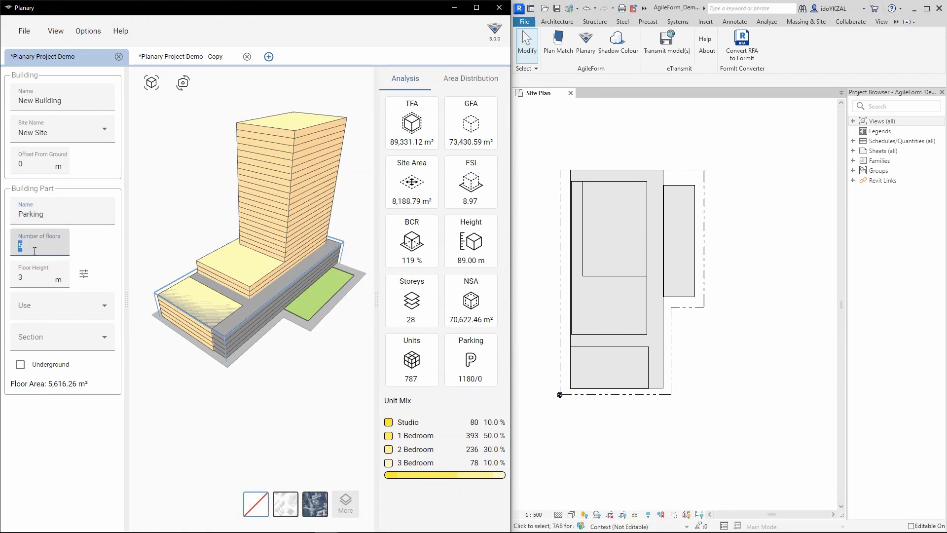
text(3)
click(39, 312)
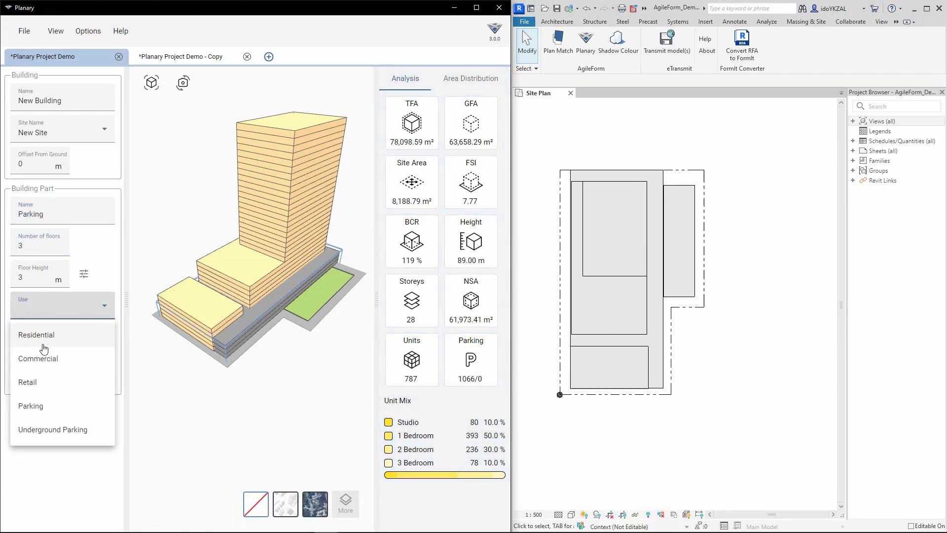
click(59, 429)
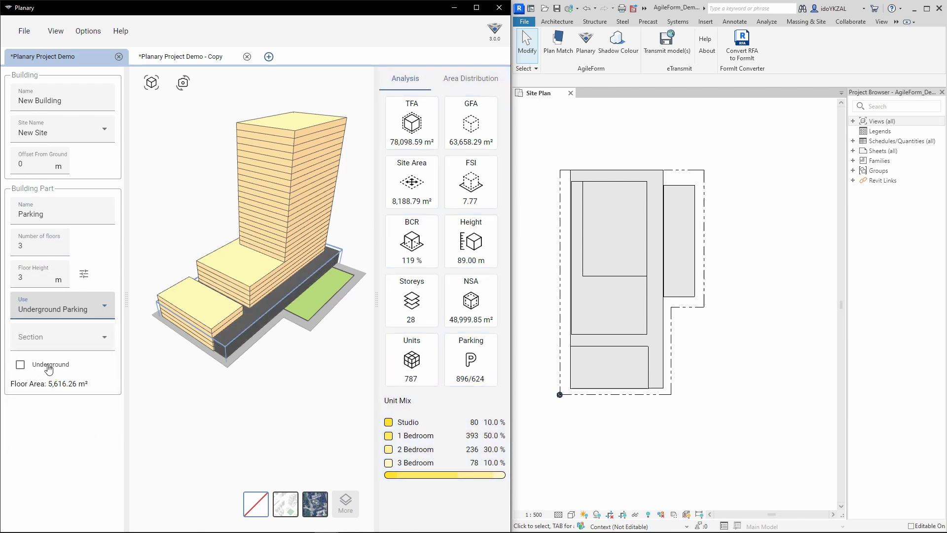
click(34, 340)
click(32, 443)
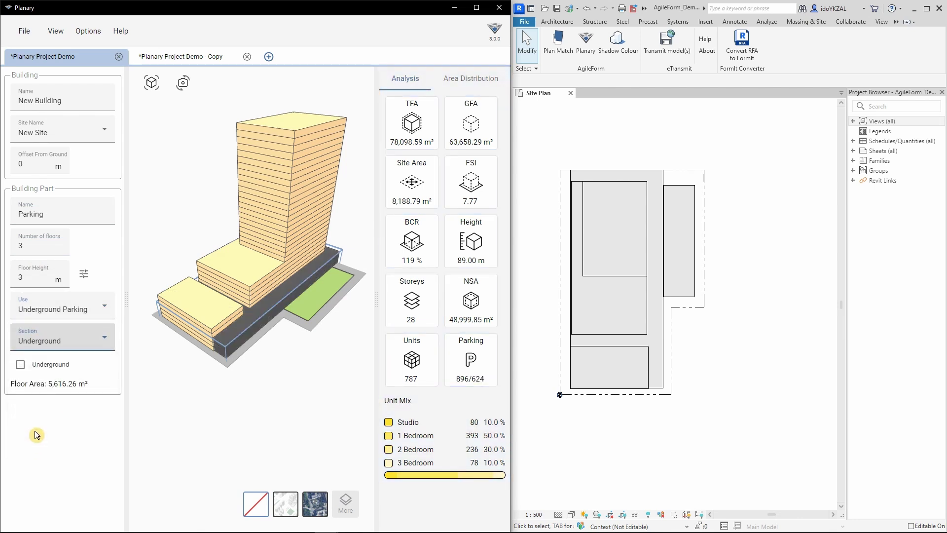
click(21, 368)
mouse_move(229, 398)
mouse_down()
mouse_move(249, 372)
mouse_move(242, 345)
mouse_move(212, 331)
mouse_move(333, 349)
mouse_up()
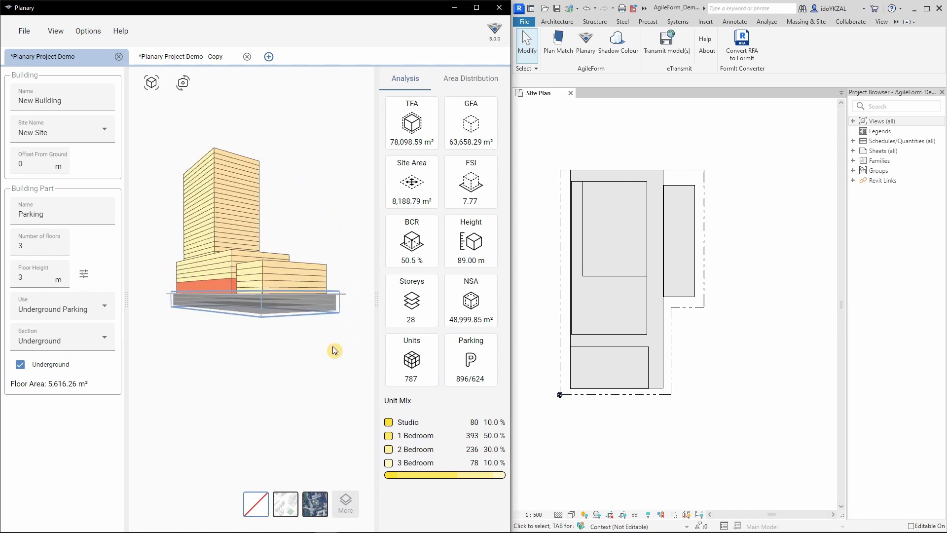
mouse_move(321, 307)
mouse_down()
mouse_move(312, 343)
mouse_move(218, 338)
mouse_move(203, 332)
mouse_move(212, 303)
mouse_move(235, 347)
mouse_move(239, 390)
mouse_move(227, 437)
mouse_move(242, 420)
mouse_up()
click(212, 303)
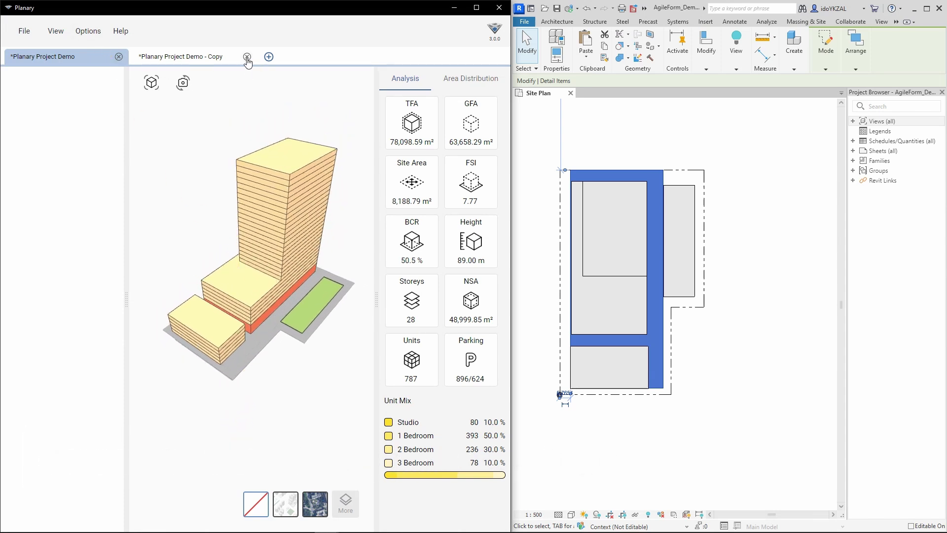
Step: Export the tower, podium and low block to Revit as a mass on Level 1, keeping the default name
click(20, 37)
mouse_move(44, 127)
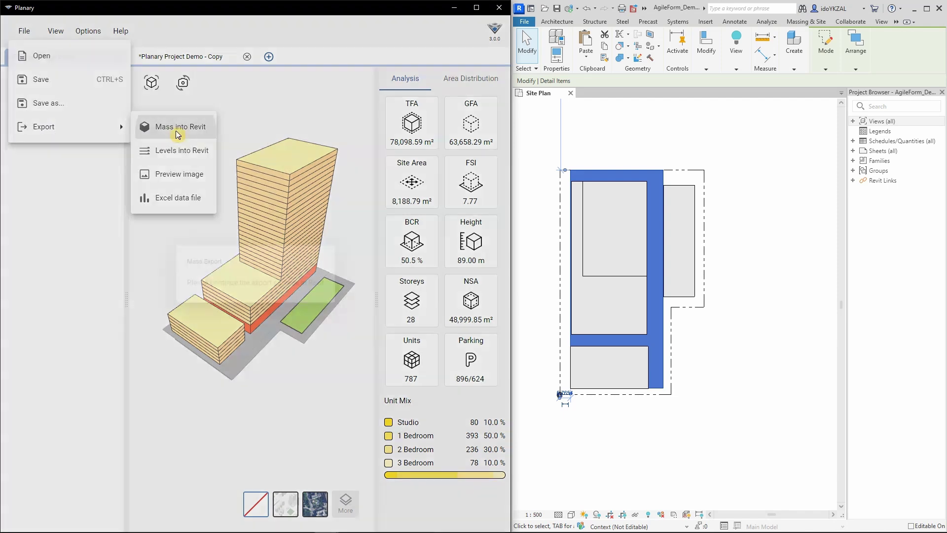
click(178, 128)
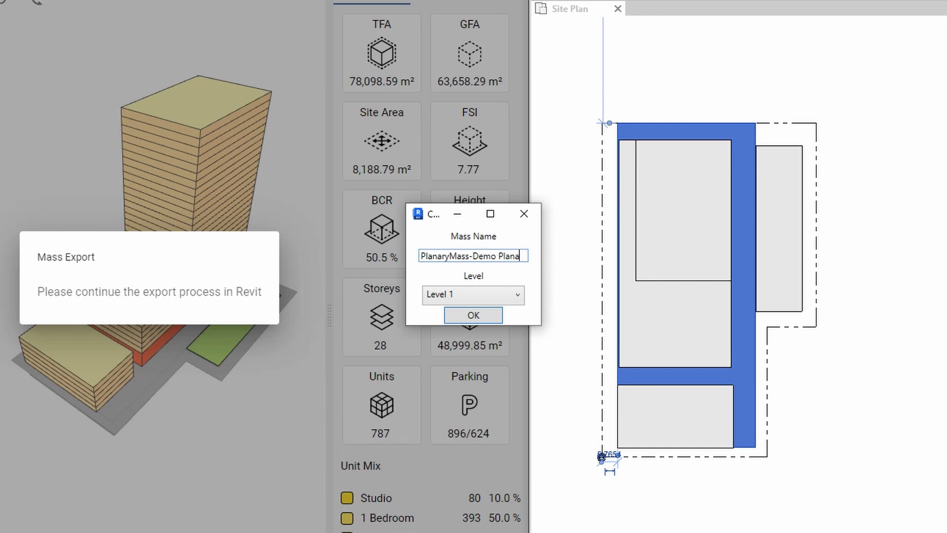
click(474, 316)
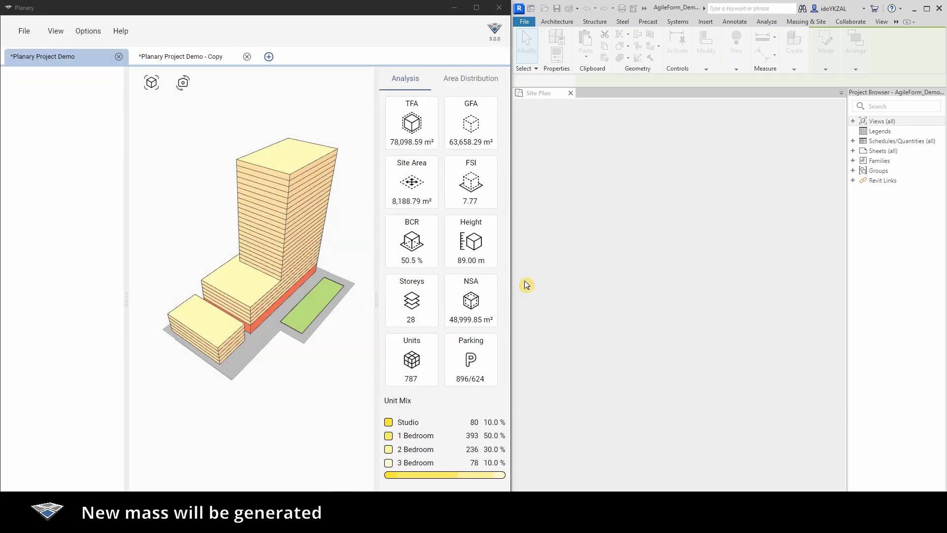
scroll(570, 329, down, 3)
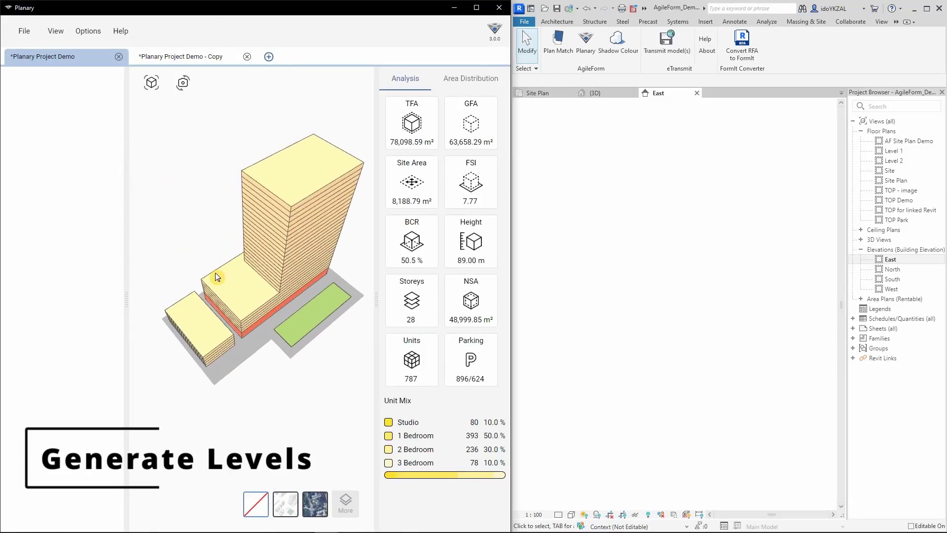
Step: Export all Planary Building A storey levels into Revit
click(24, 31)
mouse_move(44, 127)
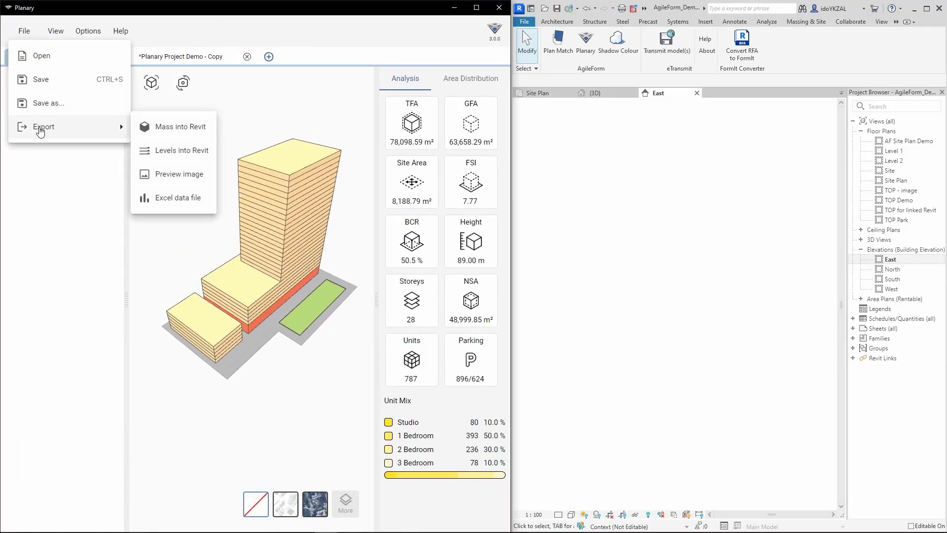
click(180, 152)
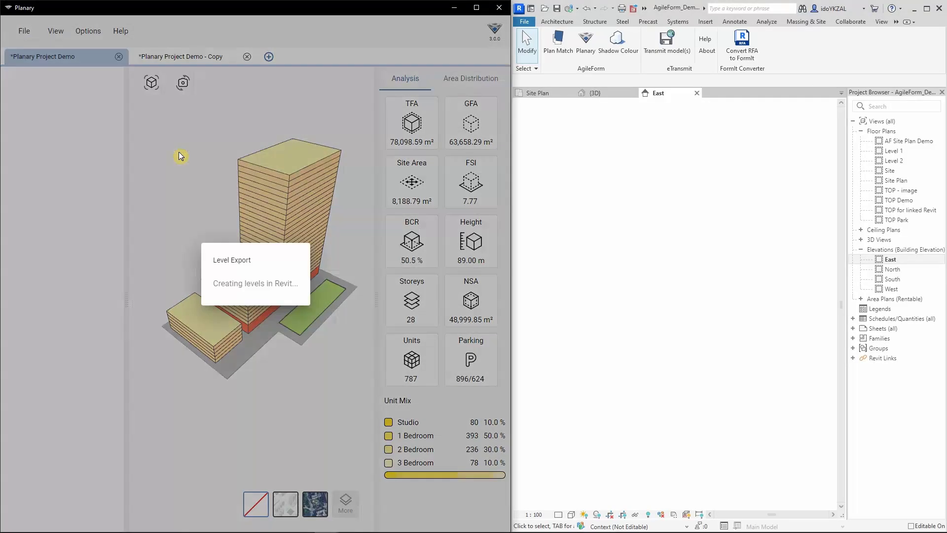
scroll(751, 316, up, 5)
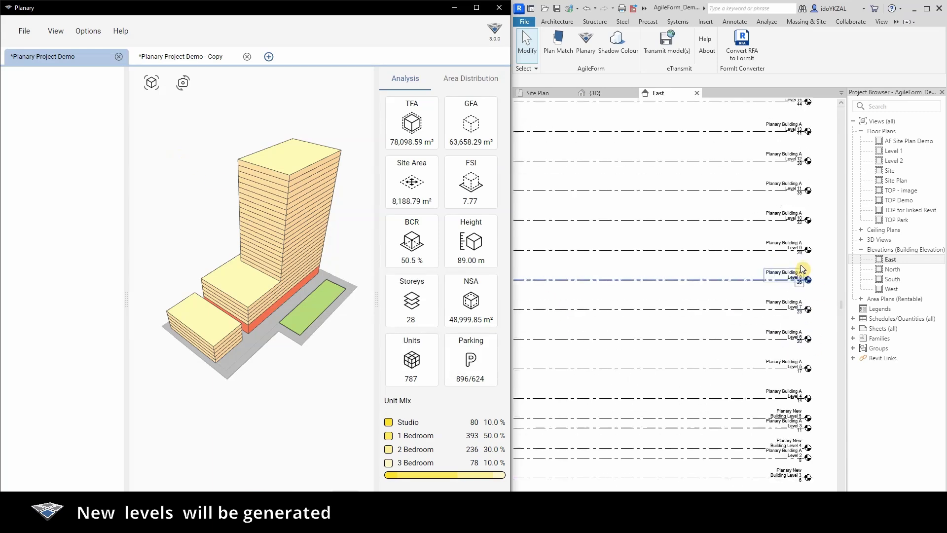
scroll(749, 204, up, 3)
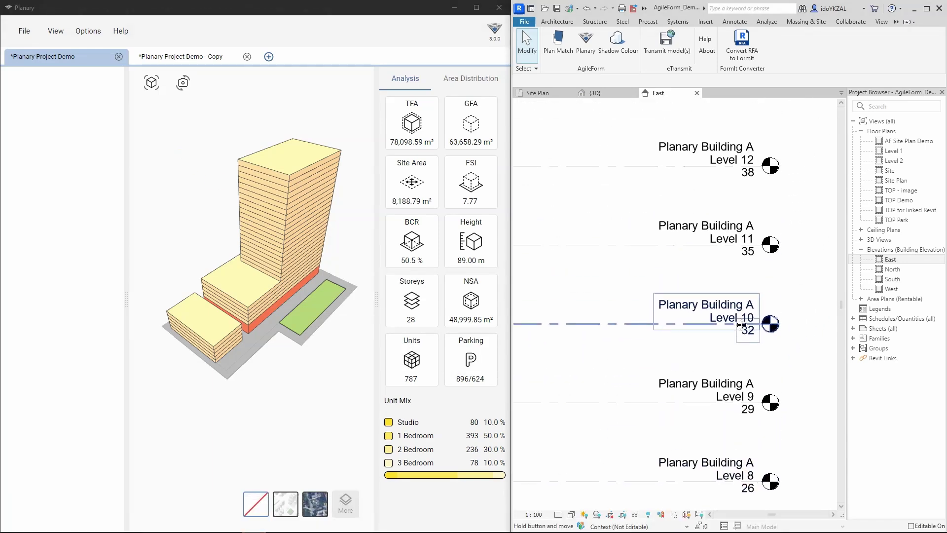
scroll(732, 237, up, 2)
scroll(729, 249, down, 2)
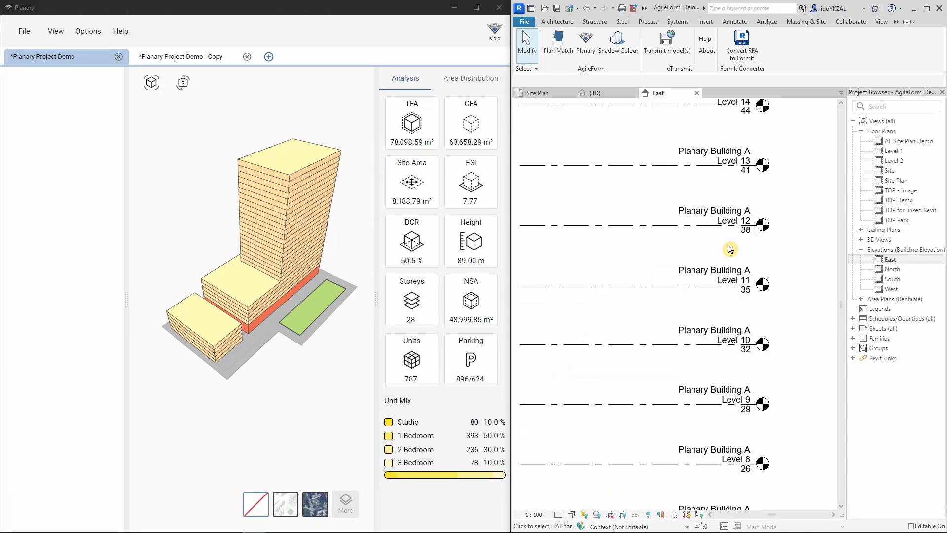
scroll(729, 249, down, 1)
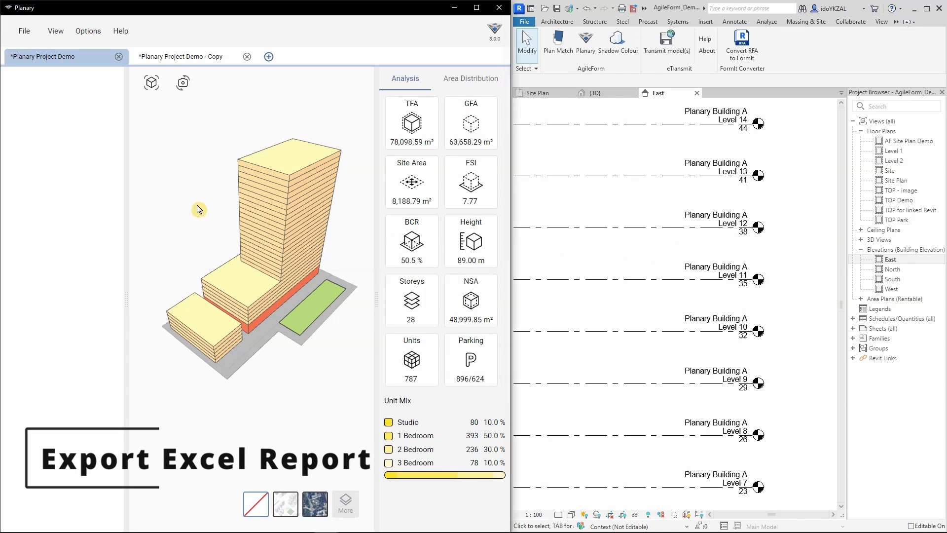
Step: Save the Excel data report as MassingStudy.xlsx in the Demo folder and open it in Excel
click(25, 30)
mouse_move(45, 127)
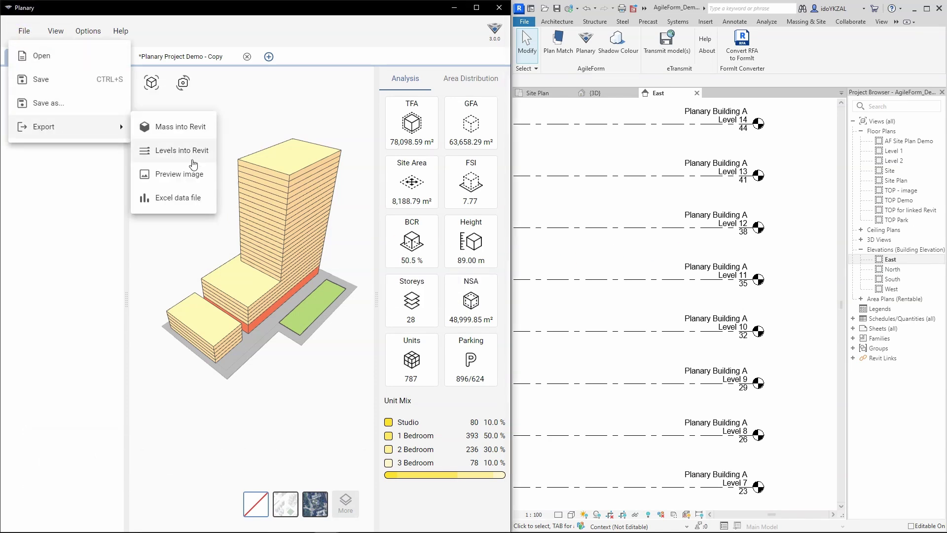
click(155, 200)
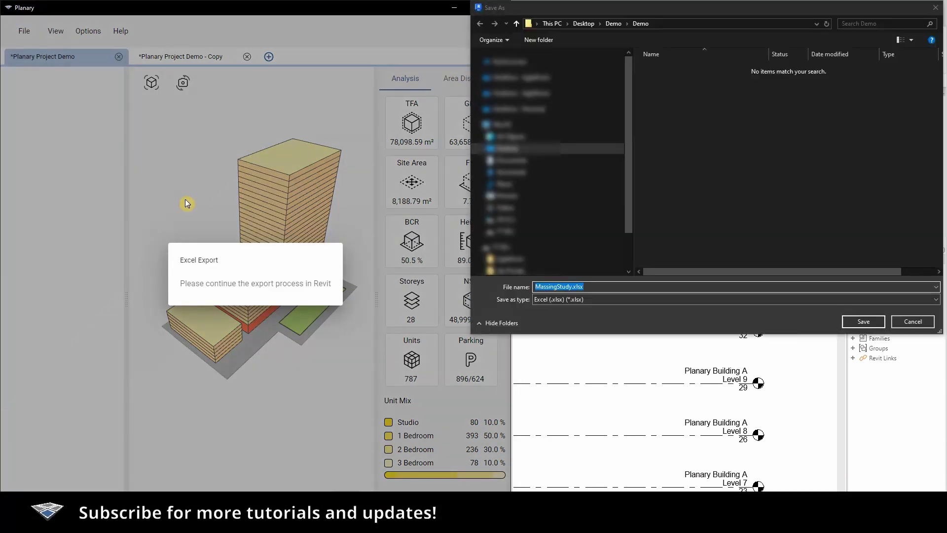
click(547, 288)
click(855, 323)
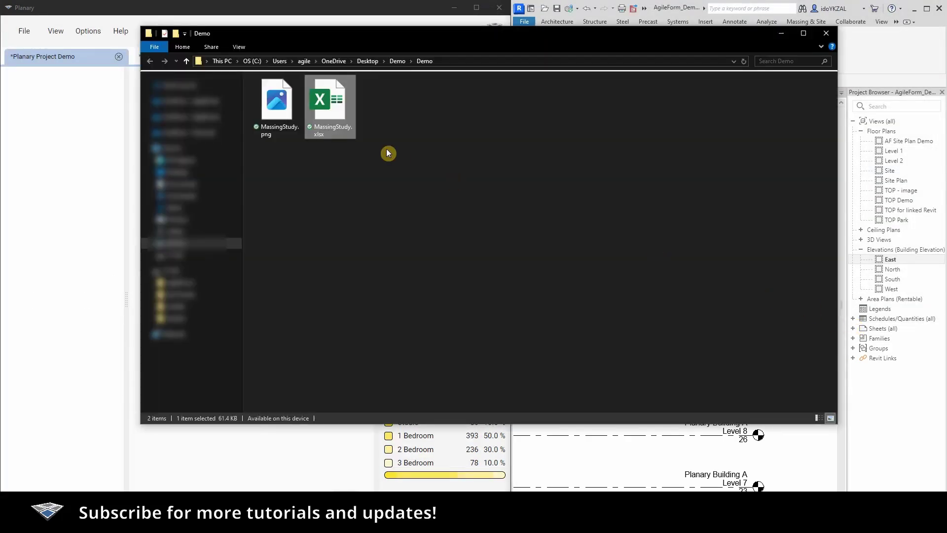
double_click(329, 103)
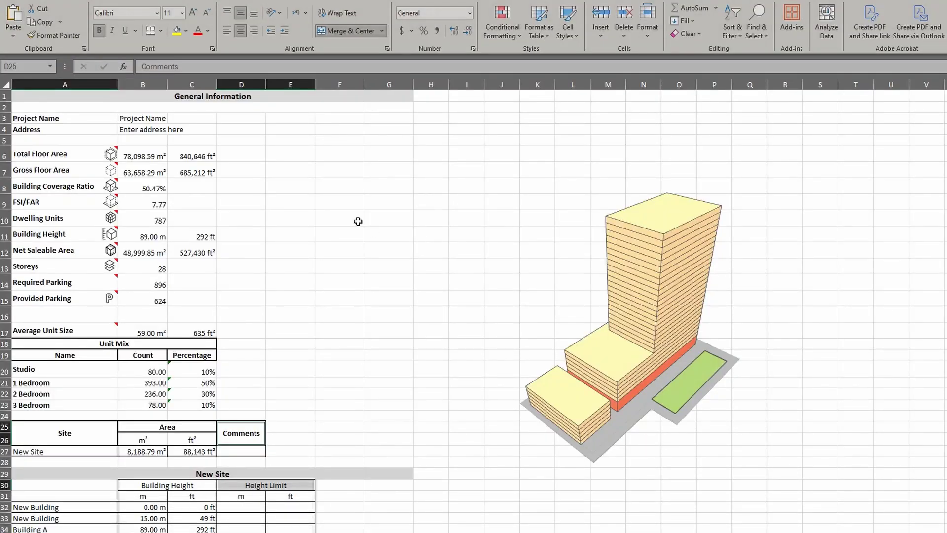
Step: Select the Project Name entry in cell A3 of the report
click(48, 119)
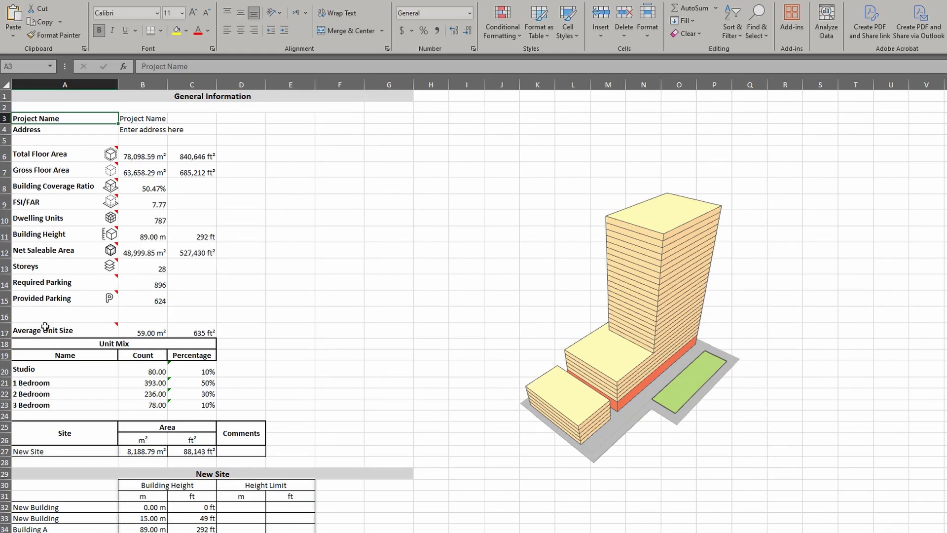
scroll(65, 378, down, 2)
scroll(65, 377, down, 2)
scroll(64, 376, down, 2)
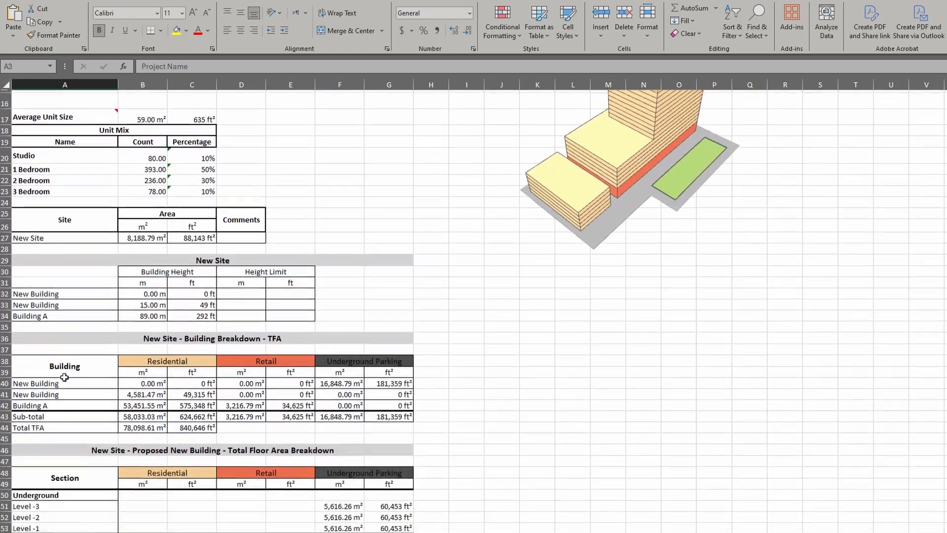
scroll(63, 375, down, 1)
scroll(63, 376, down, 2)
scroll(62, 376, down, 2)
scroll(61, 377, down, 5)
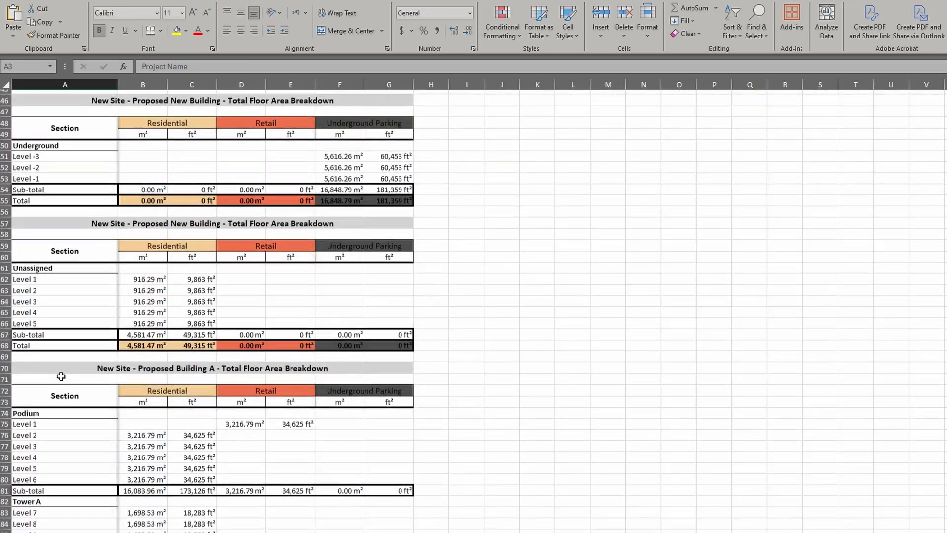
scroll(60, 377, down, 3)
scroll(59, 377, down, 4)
scroll(59, 378, down, 4)
scroll(59, 377, down, 1)
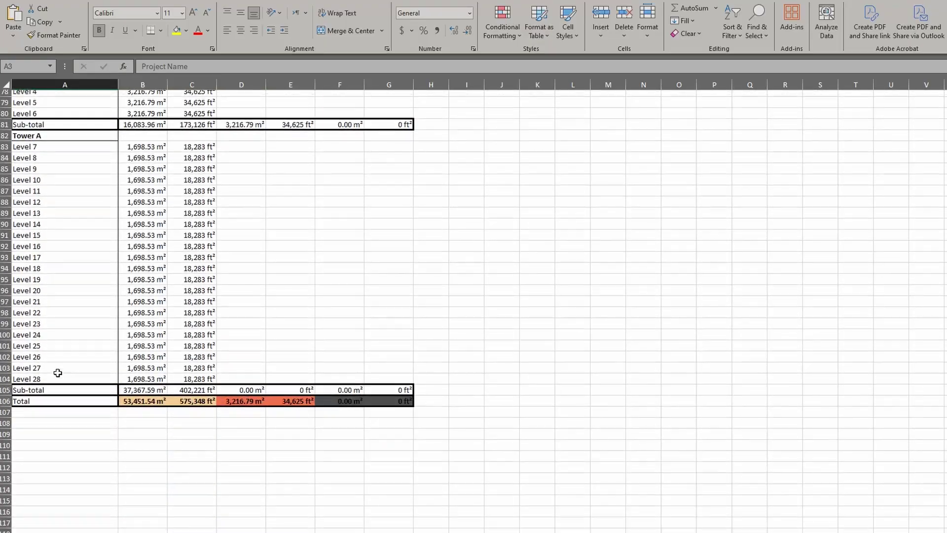